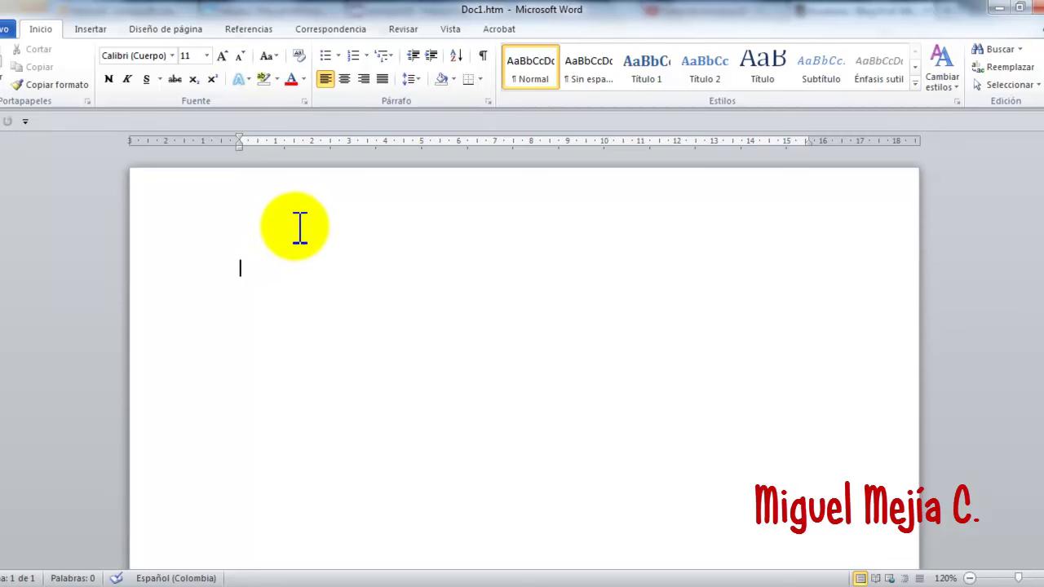
# Switch the blank Doc1.htm to Web Layout (Diseño web) view, then return to Inicio.
pyautogui.click(453, 31)
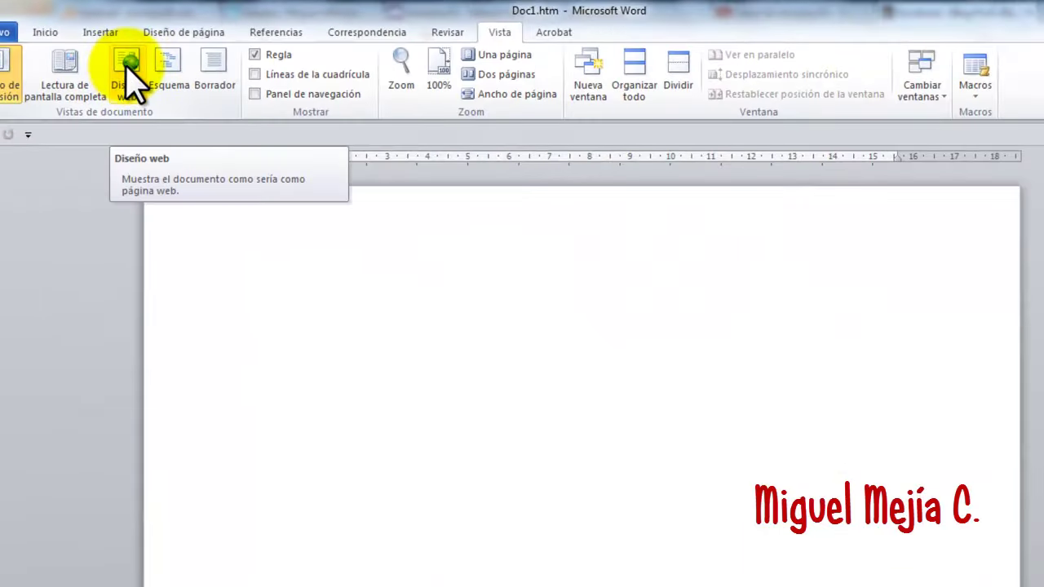
pyautogui.click(126, 65)
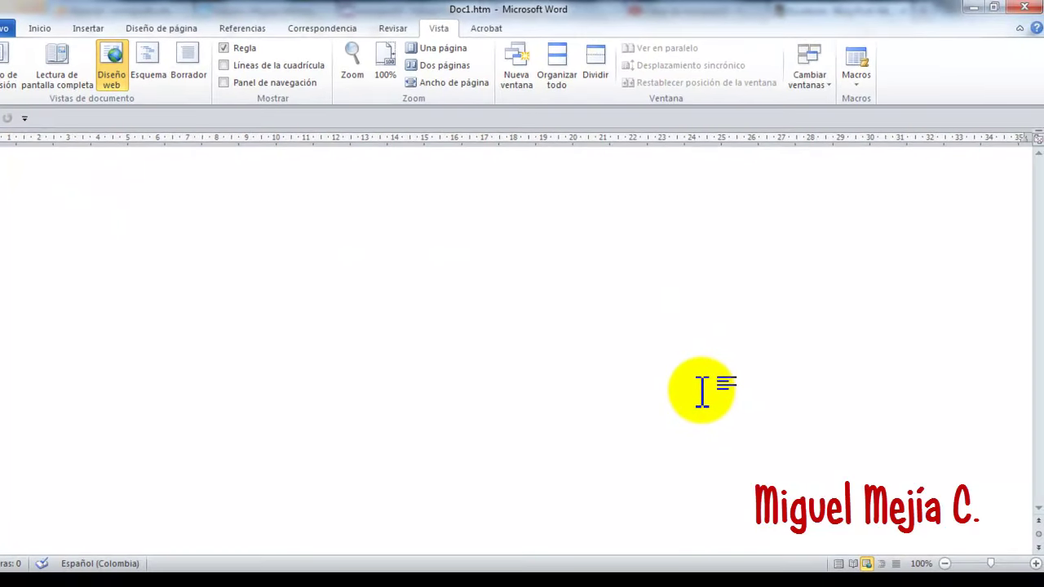
pyautogui.click(36, 27)
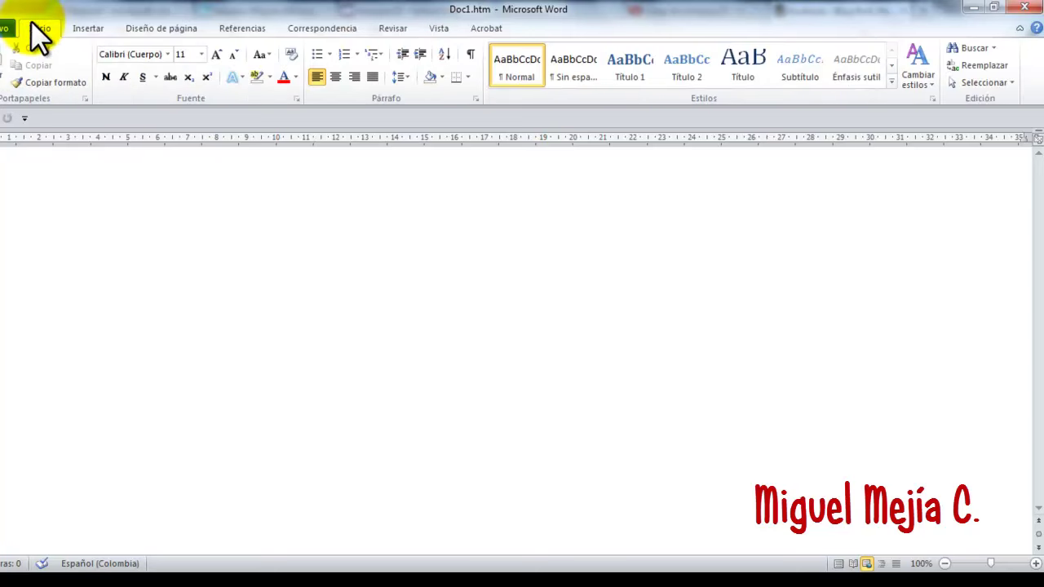
# Draw a rectangle spanning the full width of the page top.
pyautogui.click(86, 28)
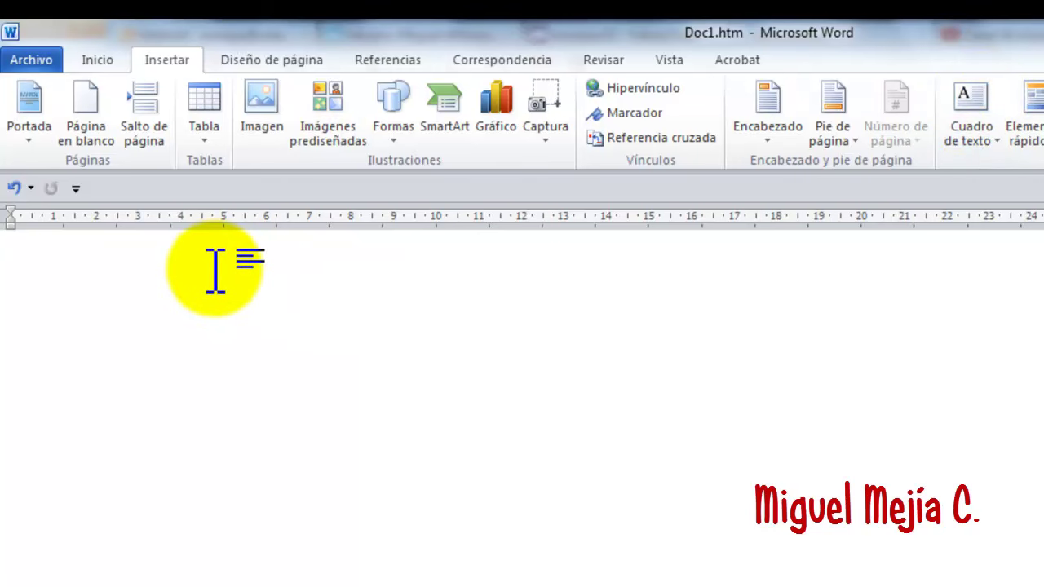
pyautogui.click(392, 147)
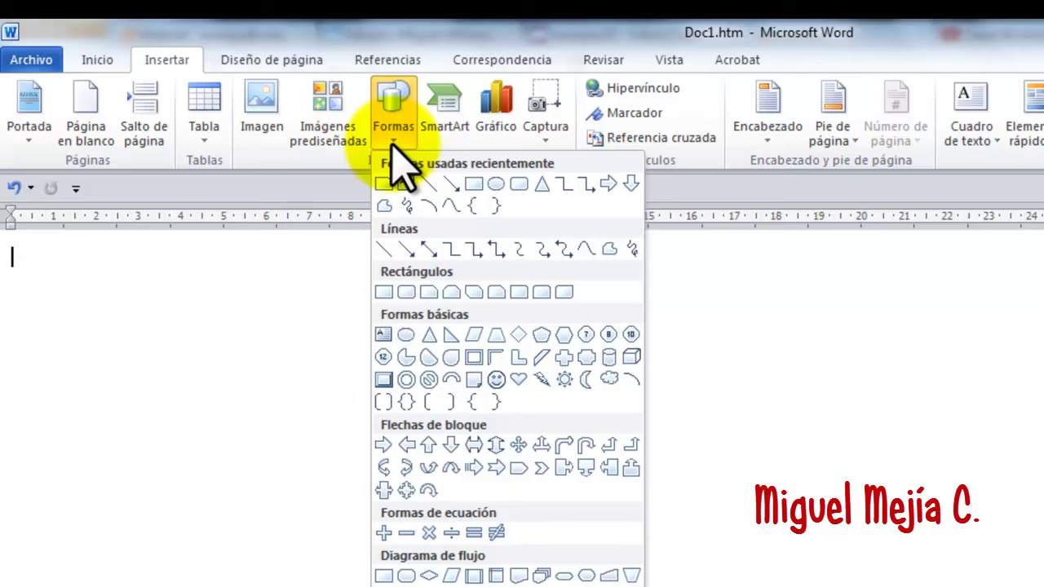
pyautogui.click(474, 183)
pyautogui.moveTo(10, 239)
pyautogui.mouseDown()
pyautogui.moveTo(1043, 331)
pyautogui.moveTo(1043, 296)
pyautogui.mouseUp()
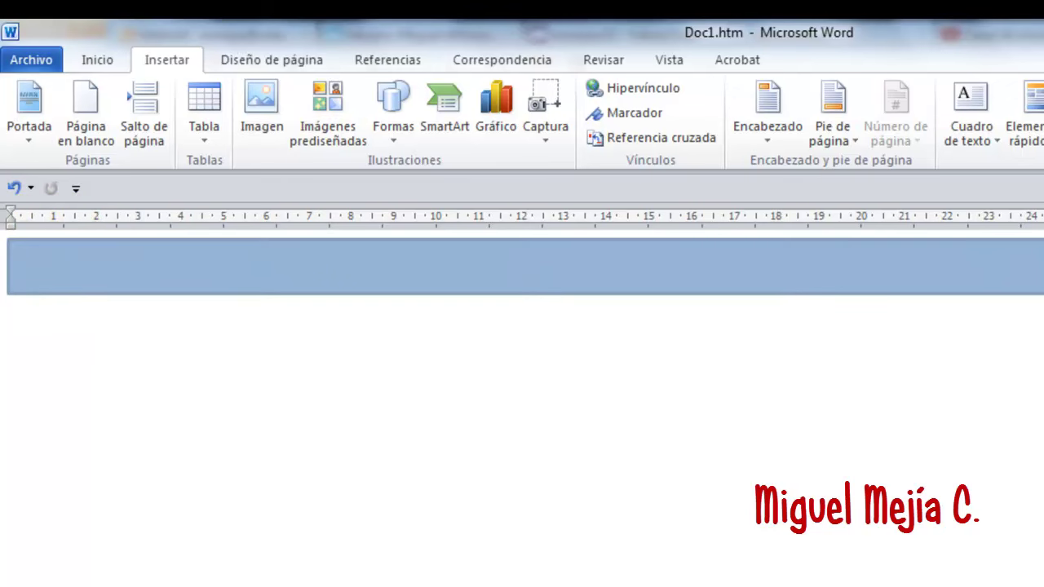
pyautogui.moveTo(1043, 296); pyautogui.dragTo(1043, 296)
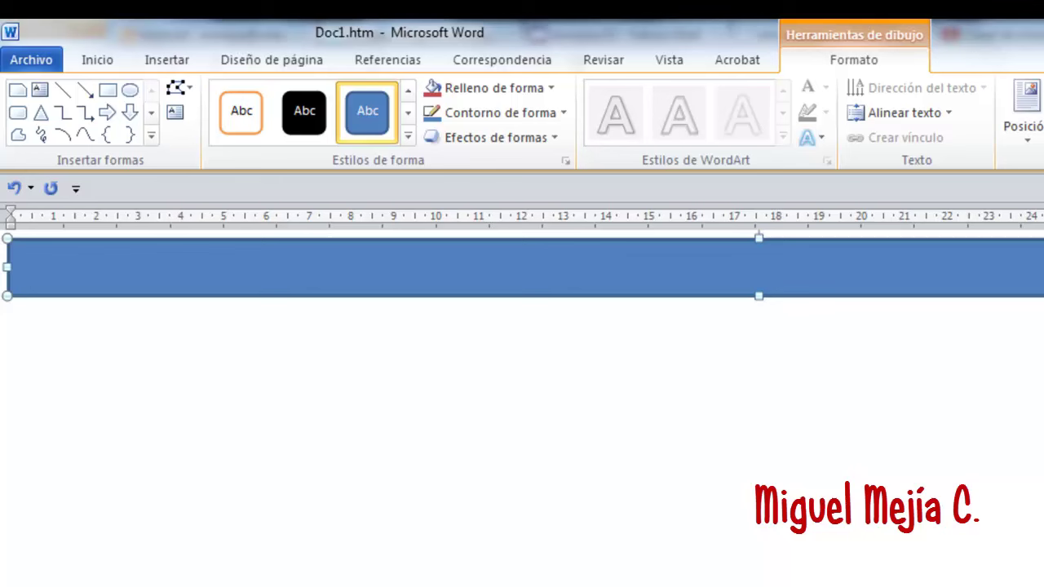
# Apply the solid black shape style to the top bar.
pyautogui.click(408, 137)
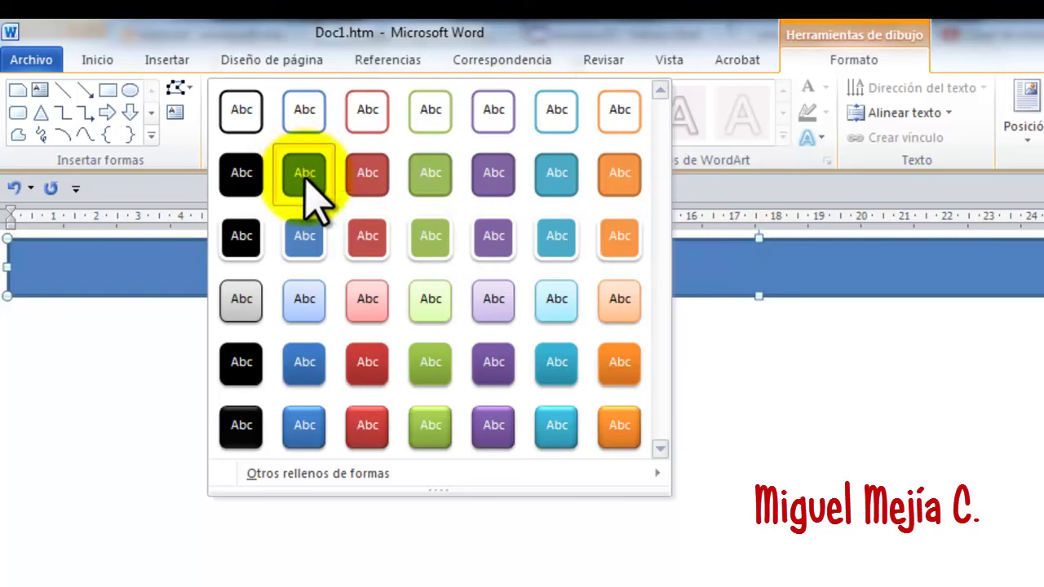
pyautogui.click(242, 173)
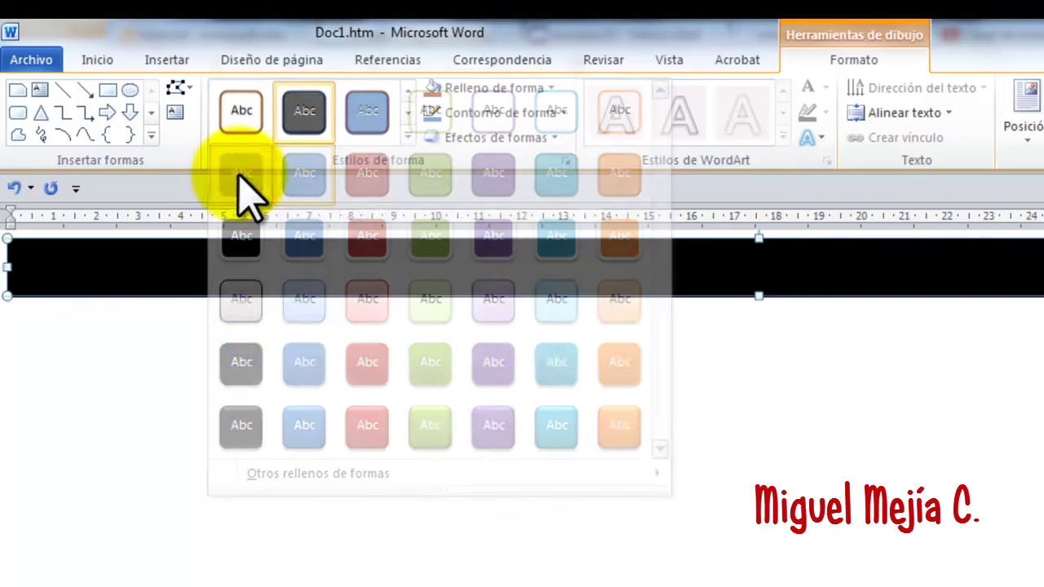
pyautogui.click(416, 375)
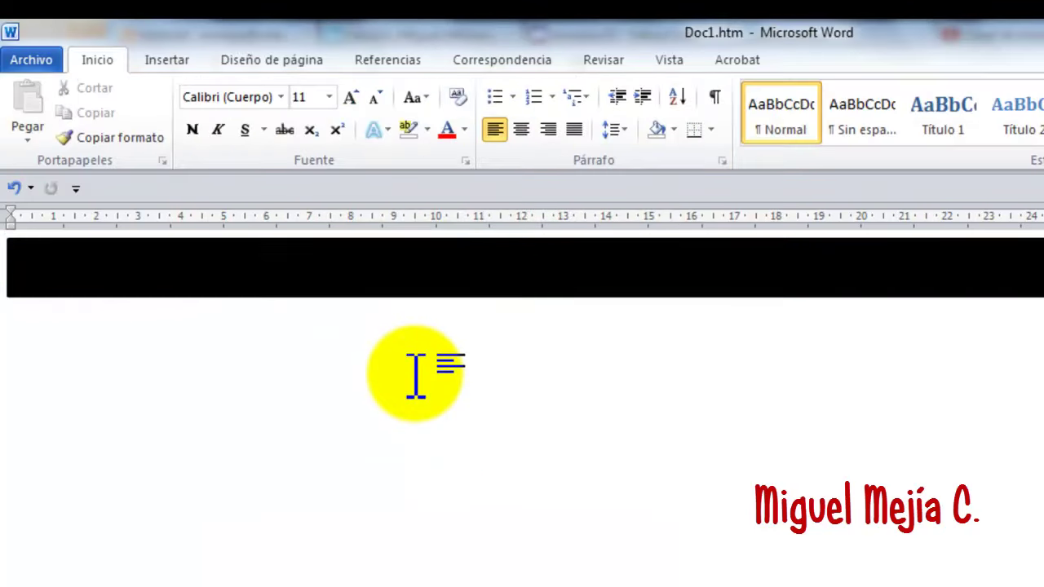
# Draw a small rectangle just below the black bar.
pyautogui.click(406, 294)
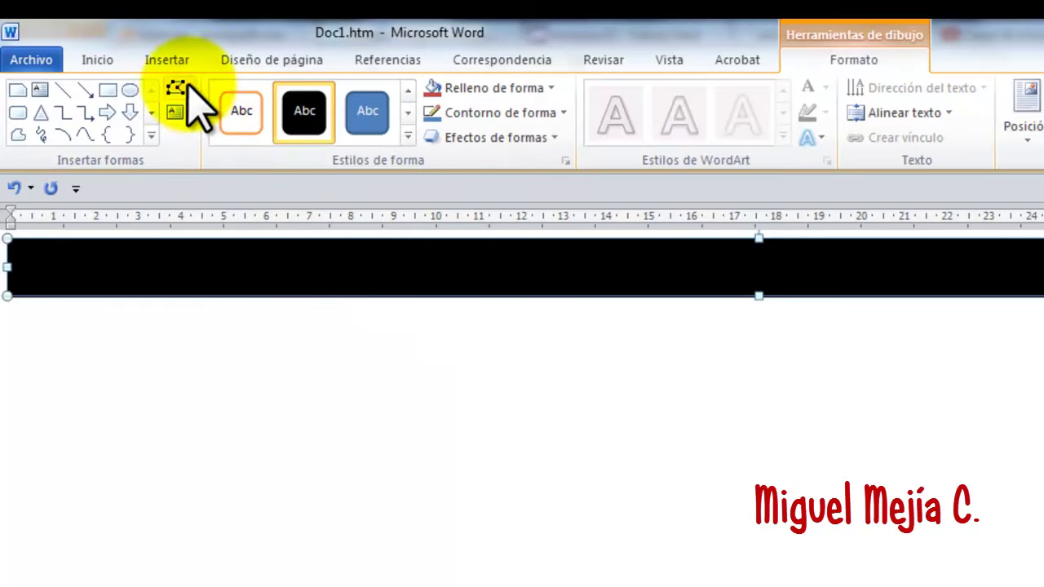
pyautogui.click(175, 60)
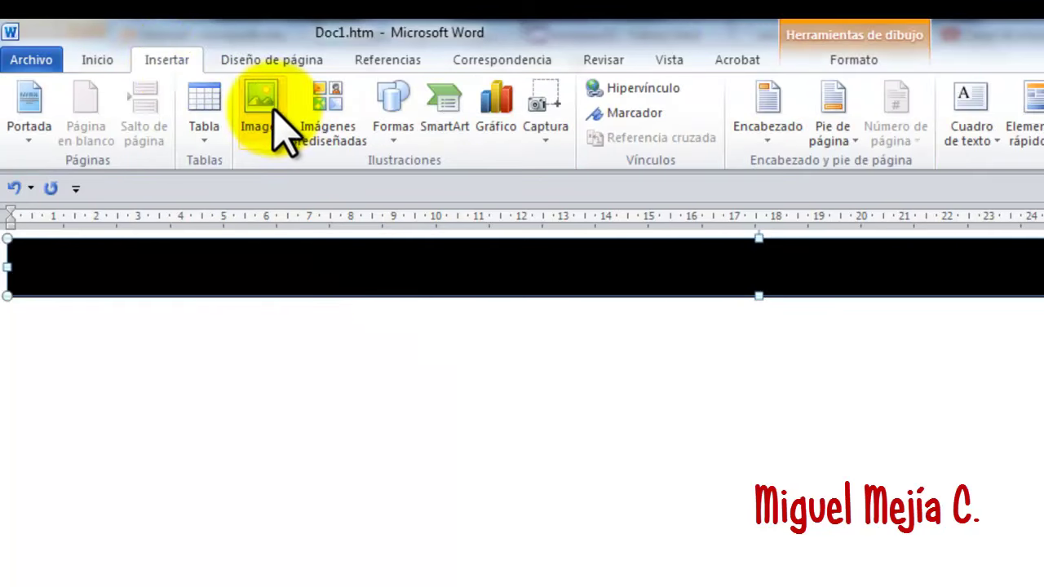
pyautogui.click(392, 138)
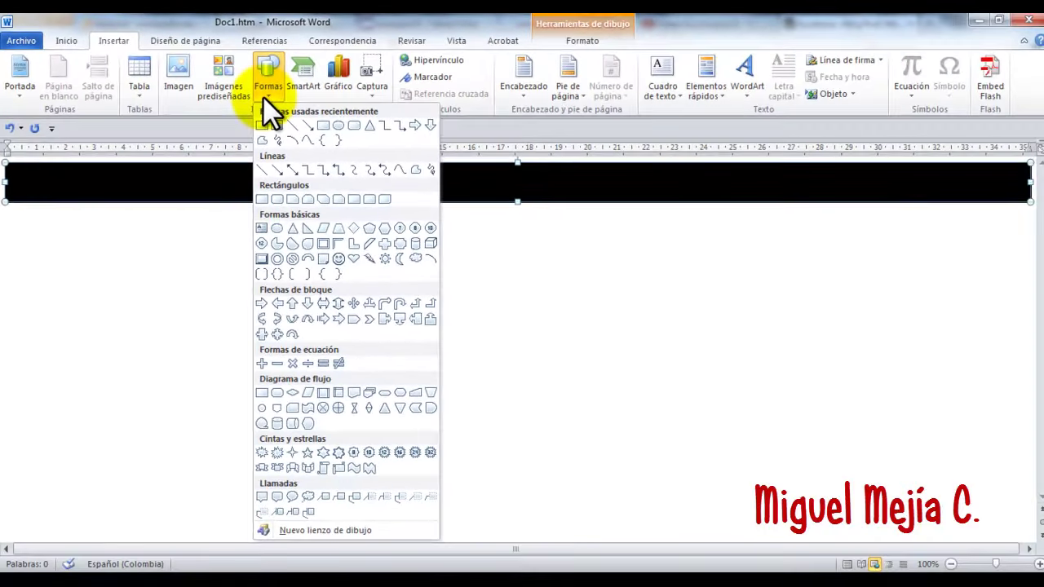
pyautogui.click(292, 199)
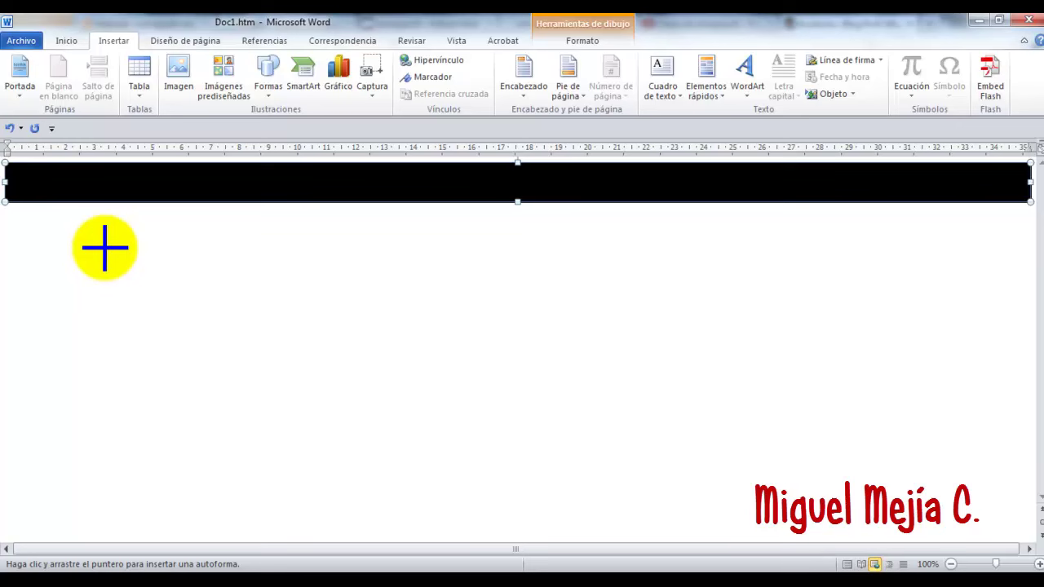
pyautogui.moveTo(103, 247)
pyautogui.mouseDown()
pyautogui.moveTo(177, 285)
pyautogui.moveTo(214, 280)
pyautogui.mouseUp()
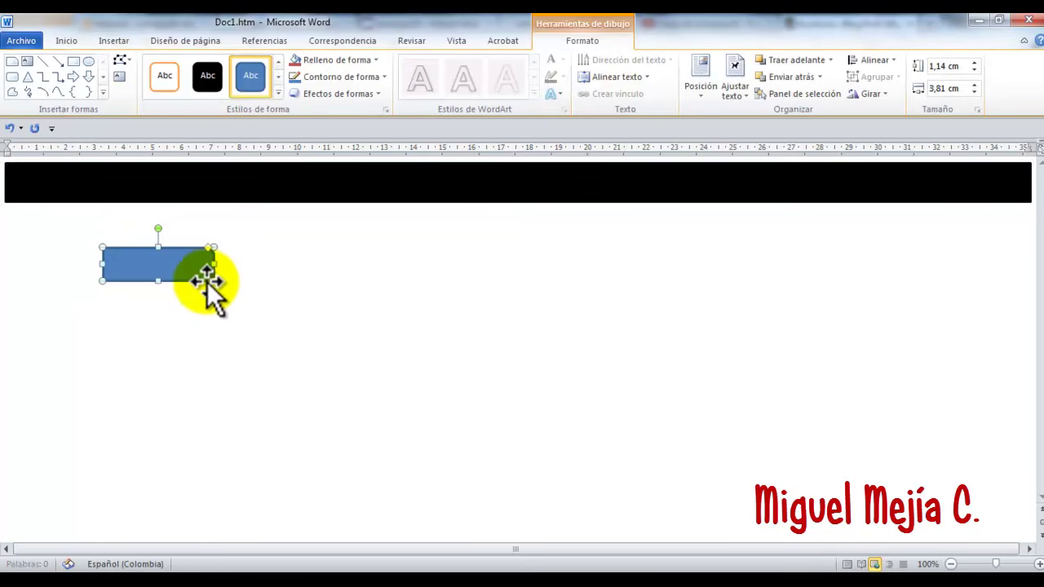
# Style the small rectangle red with no outline, bright red fill and an outer shadow.
pyautogui.click(278, 92)
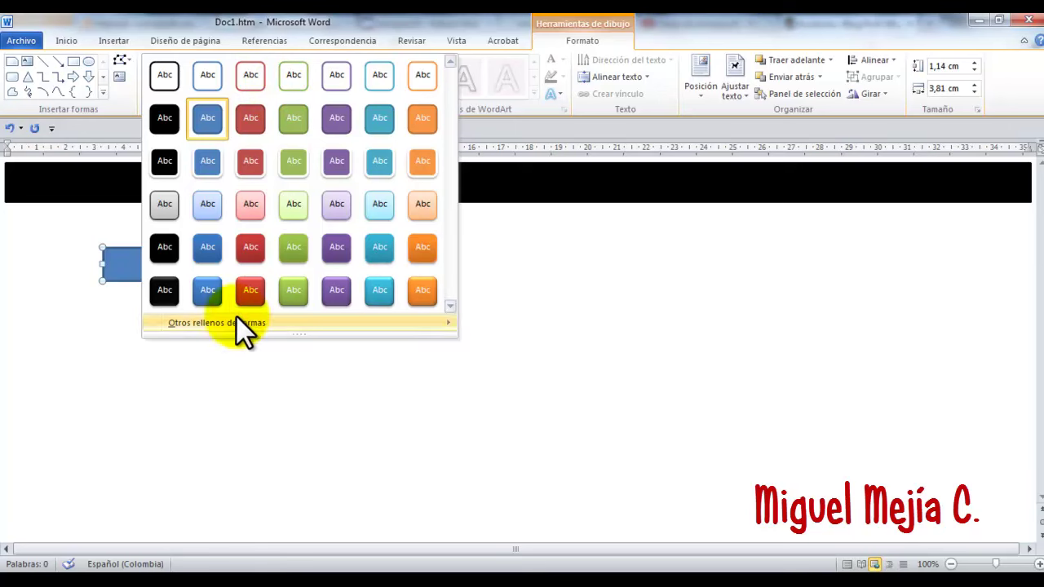
pyautogui.click(251, 118)
pyautogui.click(380, 78)
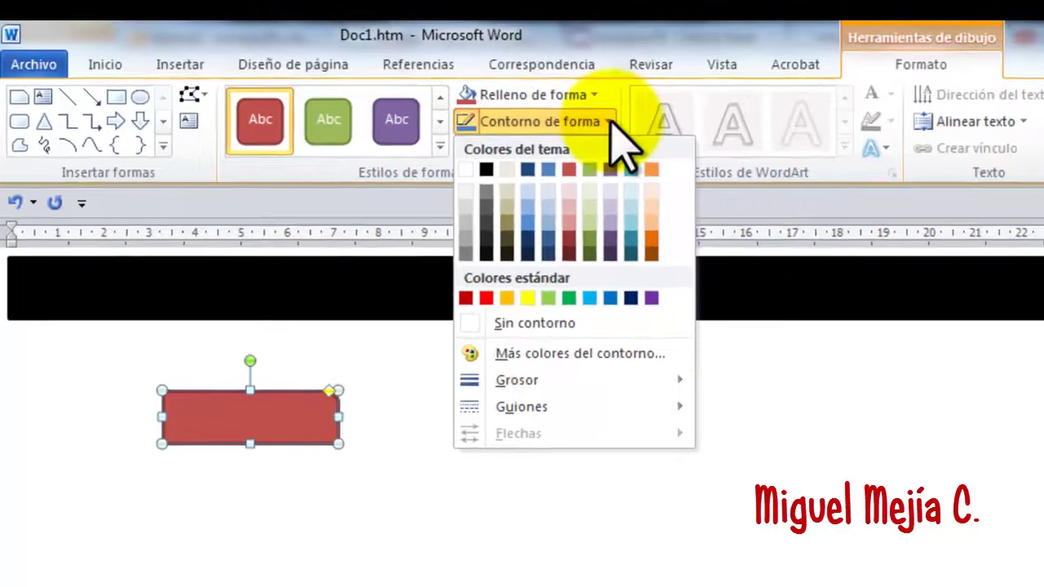
pyautogui.click(330, 205)
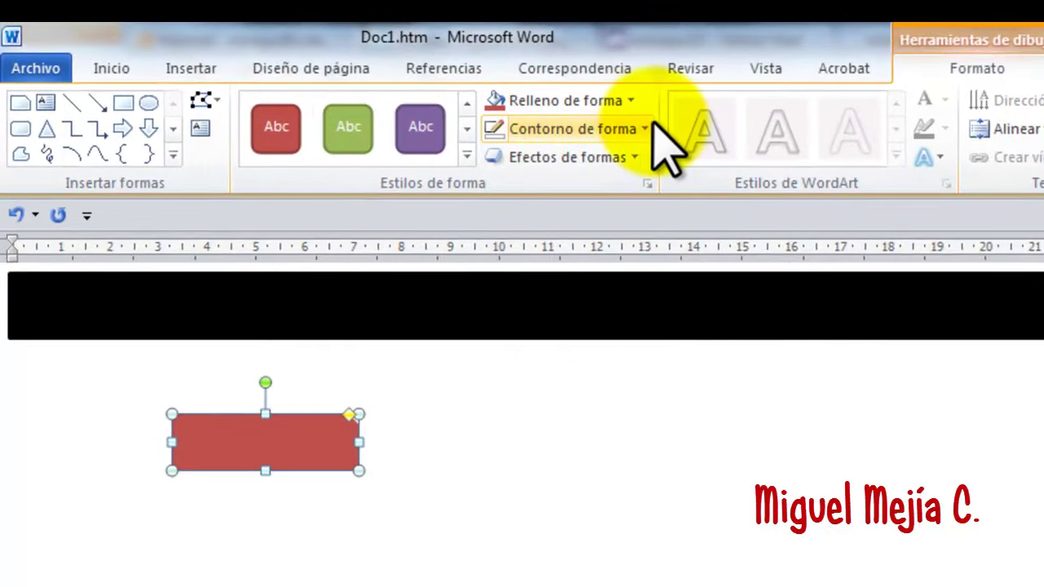
pyautogui.click(629, 102)
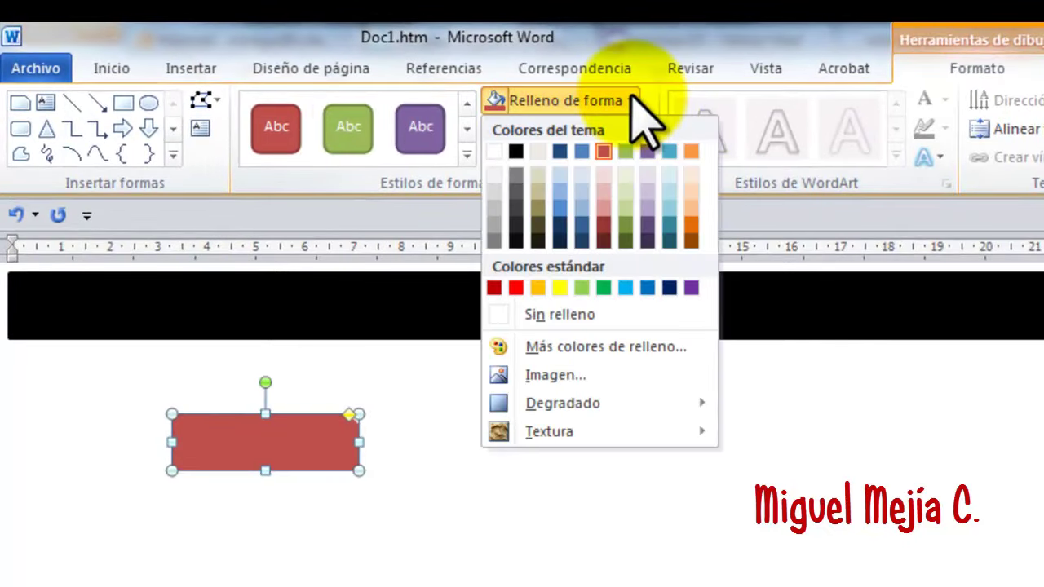
pyautogui.click(517, 287)
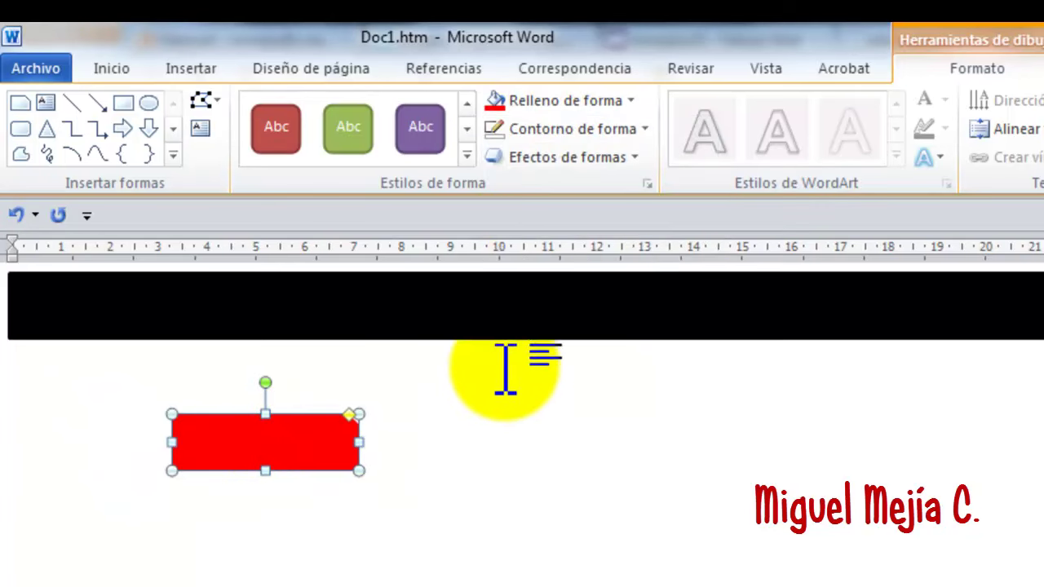
pyautogui.click(635, 158)
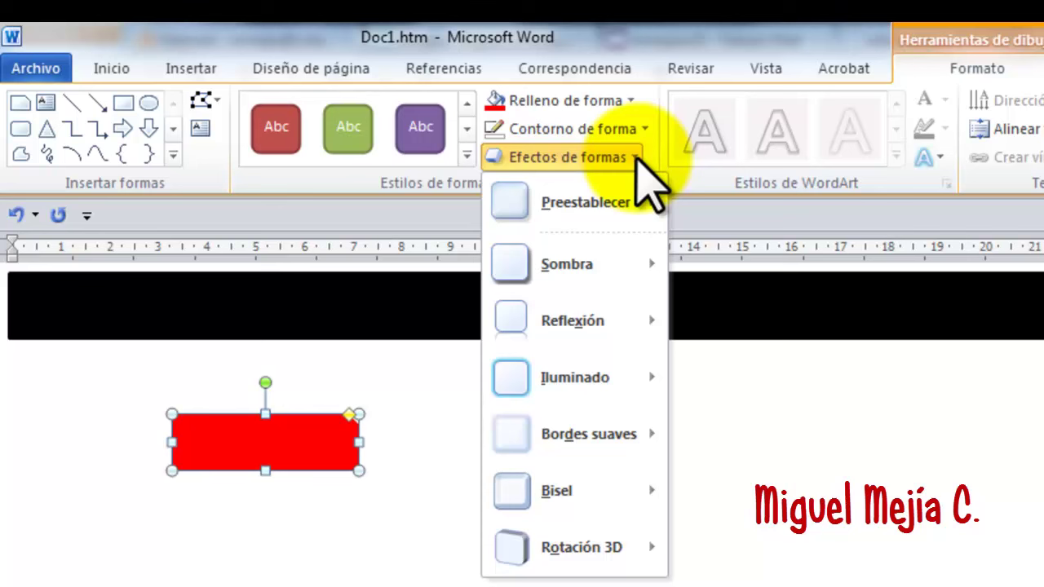
pyautogui.moveTo(571, 264)
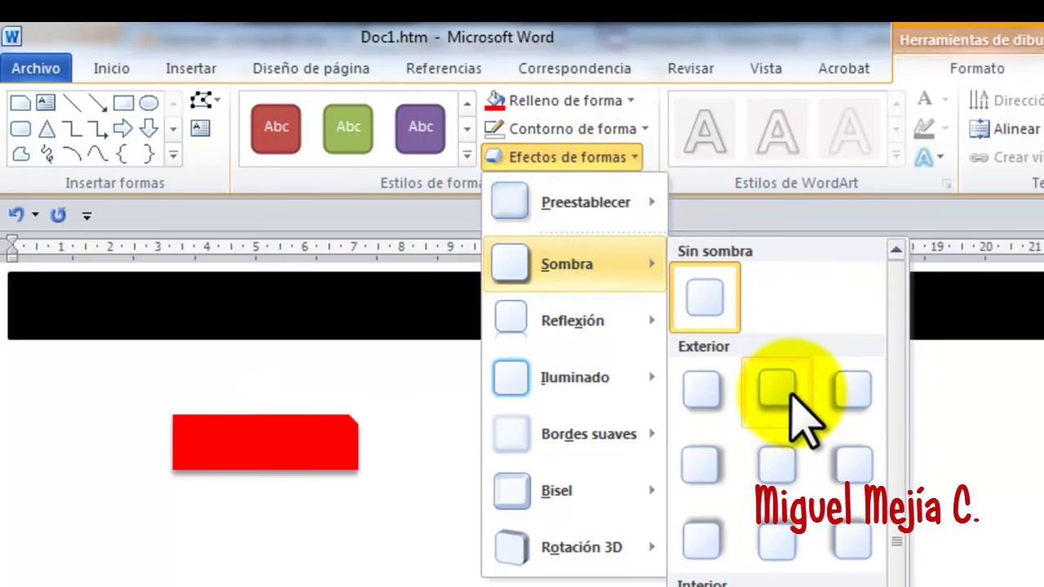
pyautogui.click(790, 398)
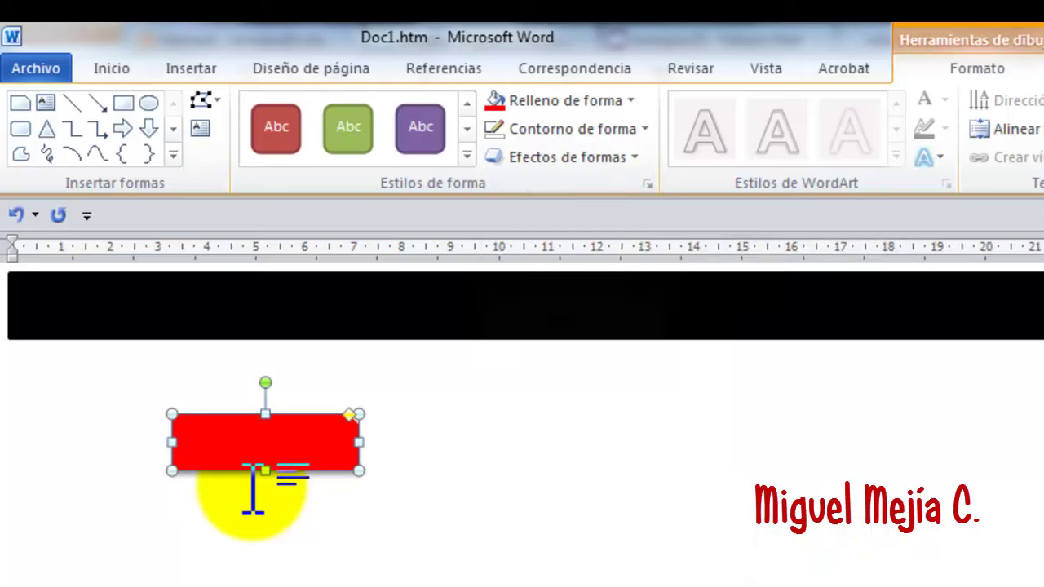
# Label the red rectangle INICIO in bold 14-point text.
pyautogui.click(303, 480)
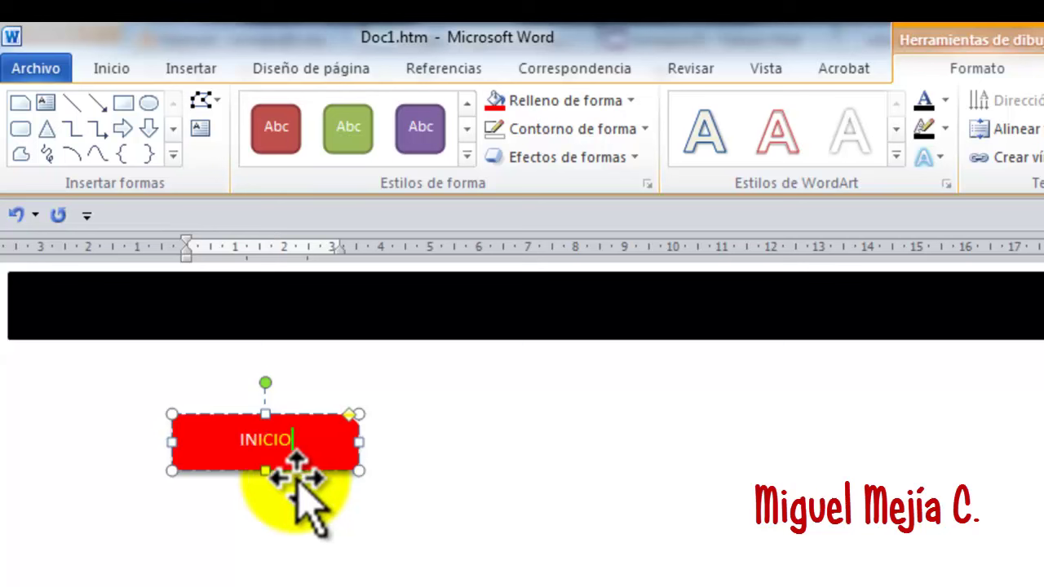
pyautogui.moveTo(320, 441); pyautogui.dragTo(238, 439)
pyautogui.click(111, 69)
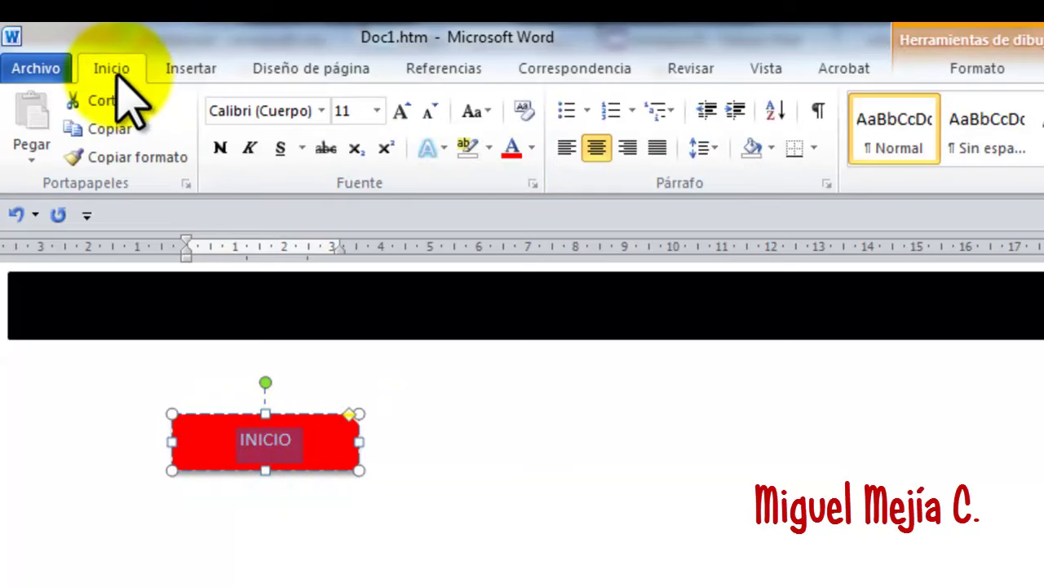
pyautogui.click(220, 147)
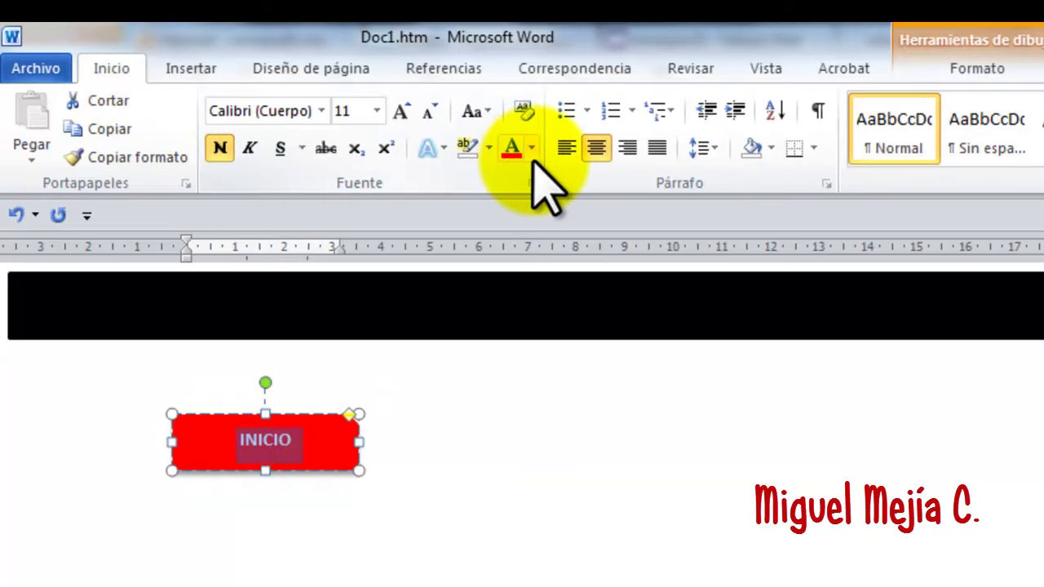
pyautogui.click(401, 112)
pyautogui.click(401, 111)
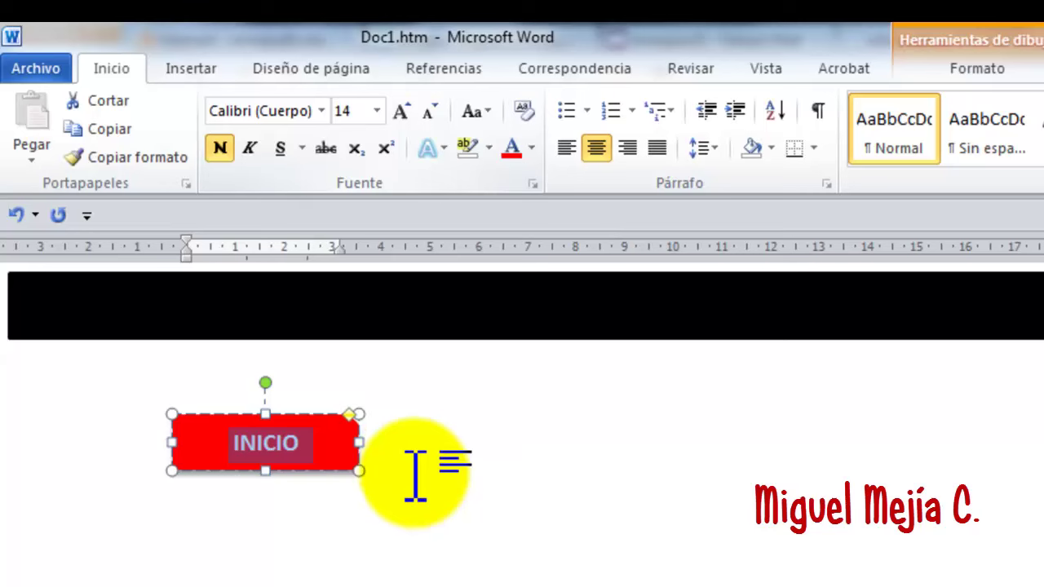
pyautogui.click(415, 473)
# Resize the INICIO shape and move it onto the black bar's left end.
pyautogui.click(349, 445)
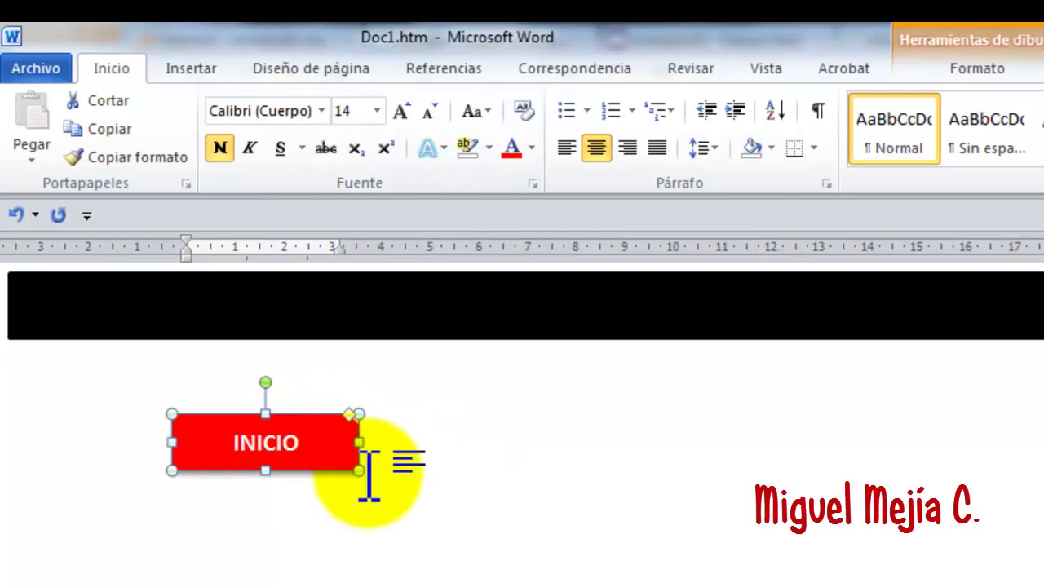
pyautogui.moveTo(359, 471); pyautogui.dragTo(326, 459)
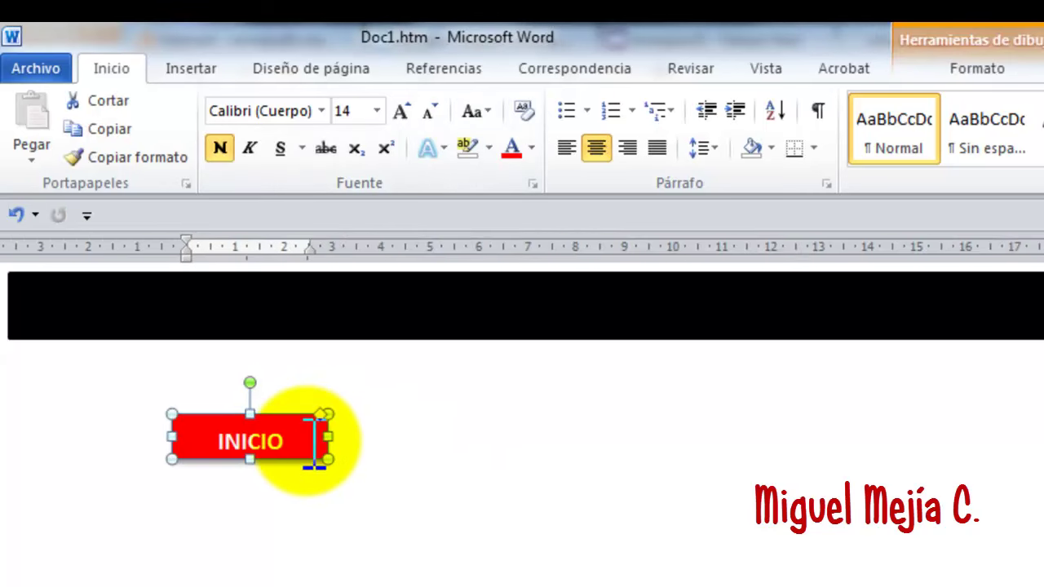
pyautogui.moveTo(250, 460); pyautogui.dragTo(250, 472)
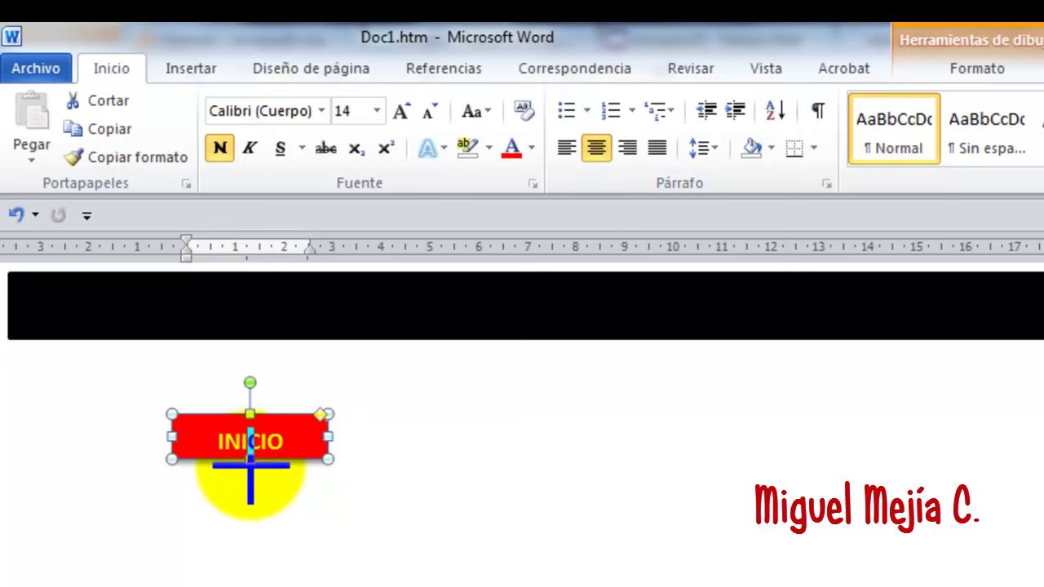
pyautogui.moveTo(287, 424); pyautogui.dragTo(128, 280)
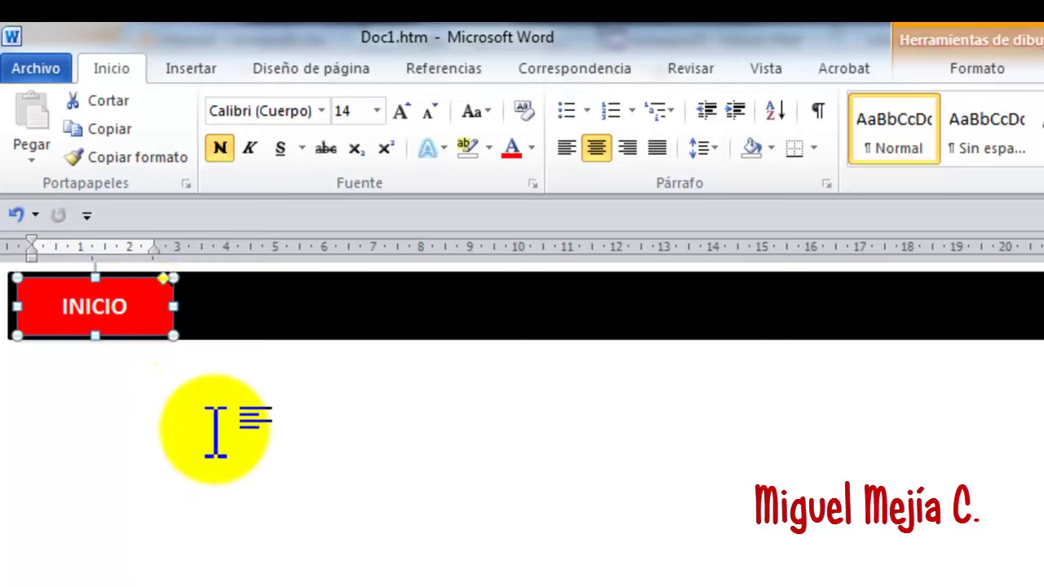
# Ctrl-copy the INICIO tab beside itself, relabel it CONTACTOS, and widen it to fit.
pyautogui.click(215, 431)
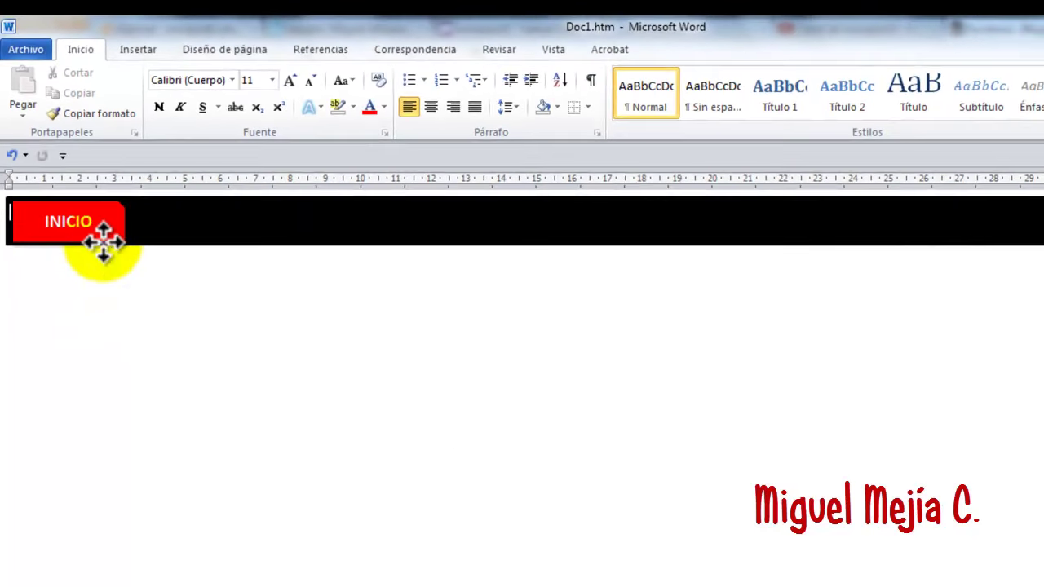
pyautogui.click(102, 240)
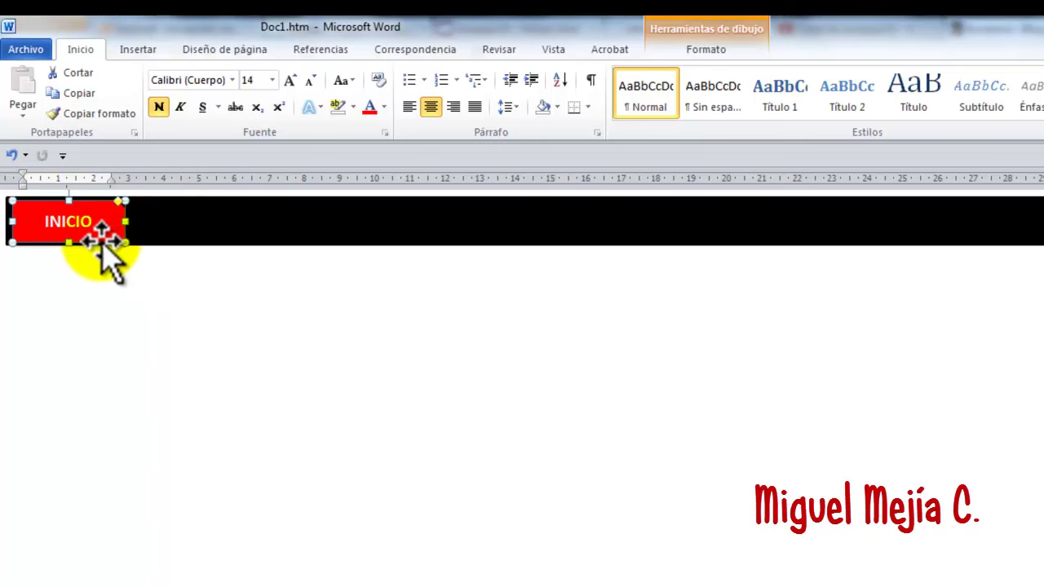
pyautogui.moveTo(103, 237); pyautogui.dragTo(219, 239)
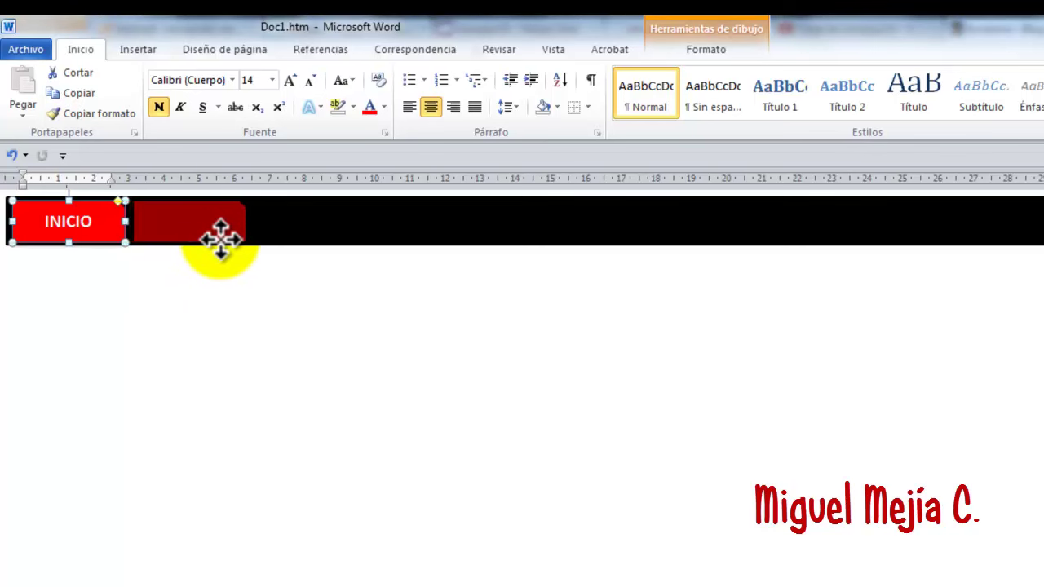
pyautogui.moveTo(220, 239)
pyautogui.mouseDown()
pyautogui.moveTo(226, 256)
pyautogui.moveTo(155, 222)
pyautogui.mouseUp()
pyautogui.click(226, 291)
pyautogui.write('CONTACTO')
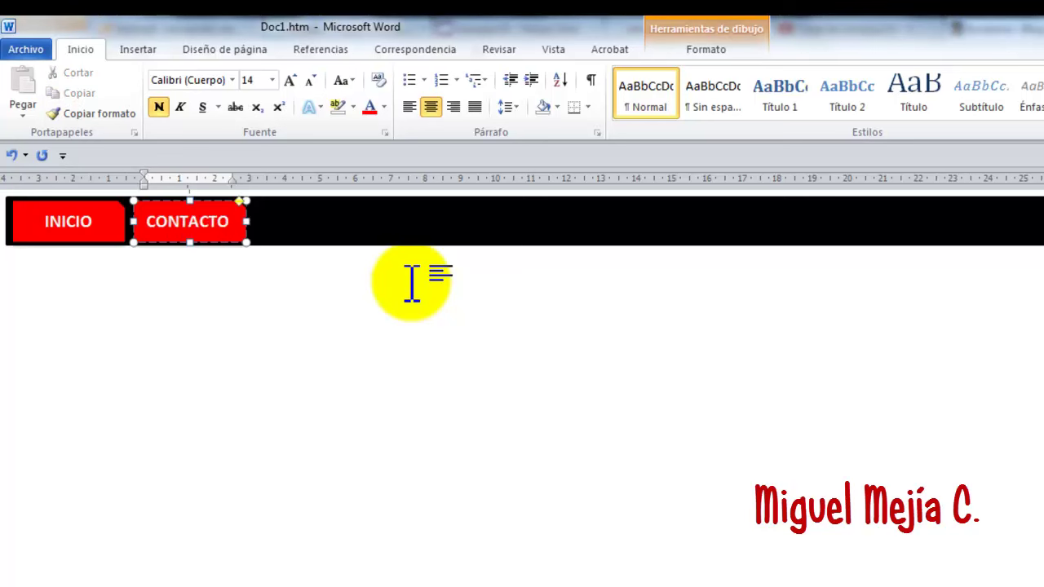
pyautogui.moveTo(246, 221); pyautogui.dragTo(263, 221)
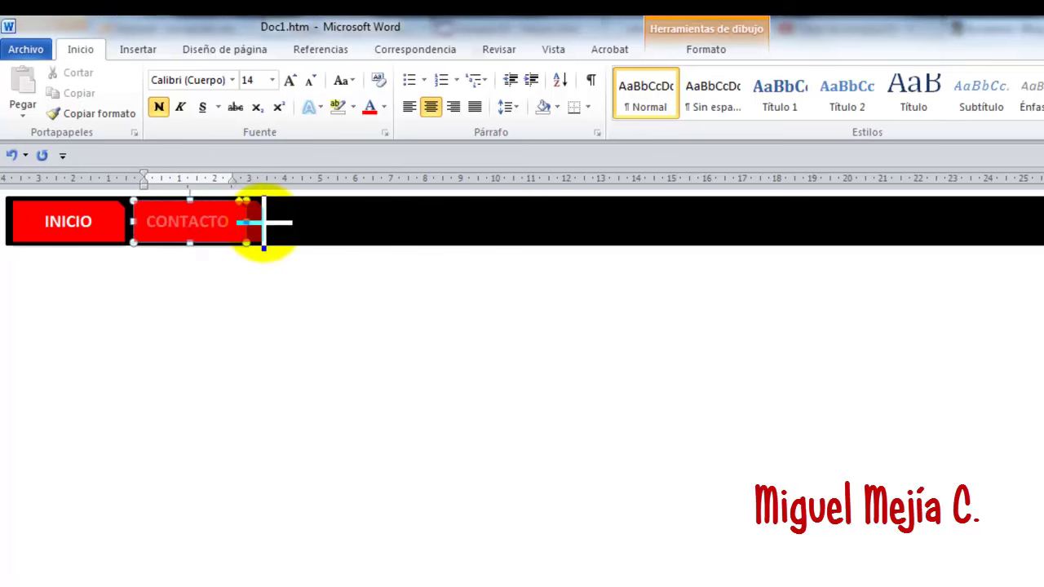
pyautogui.click(272, 267)
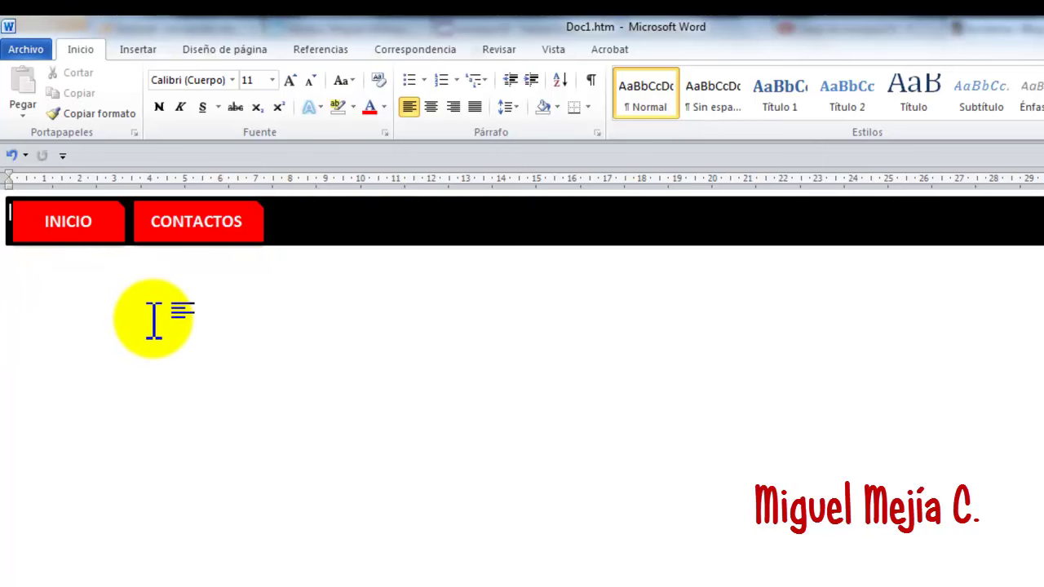
# Draw a large rectangle under the header bar on the left side of the page.
pyautogui.click(146, 52)
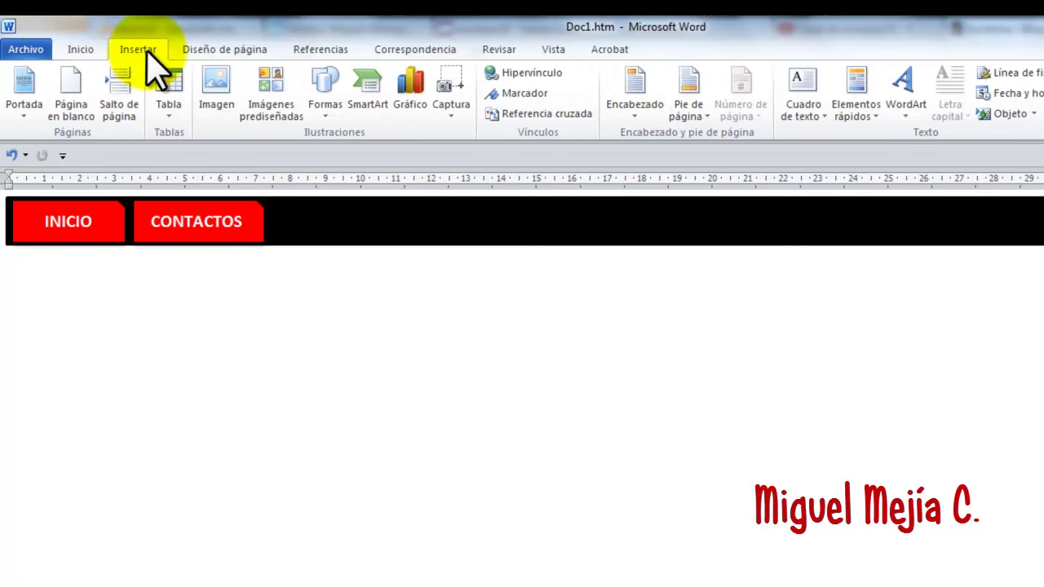
pyautogui.click(325, 114)
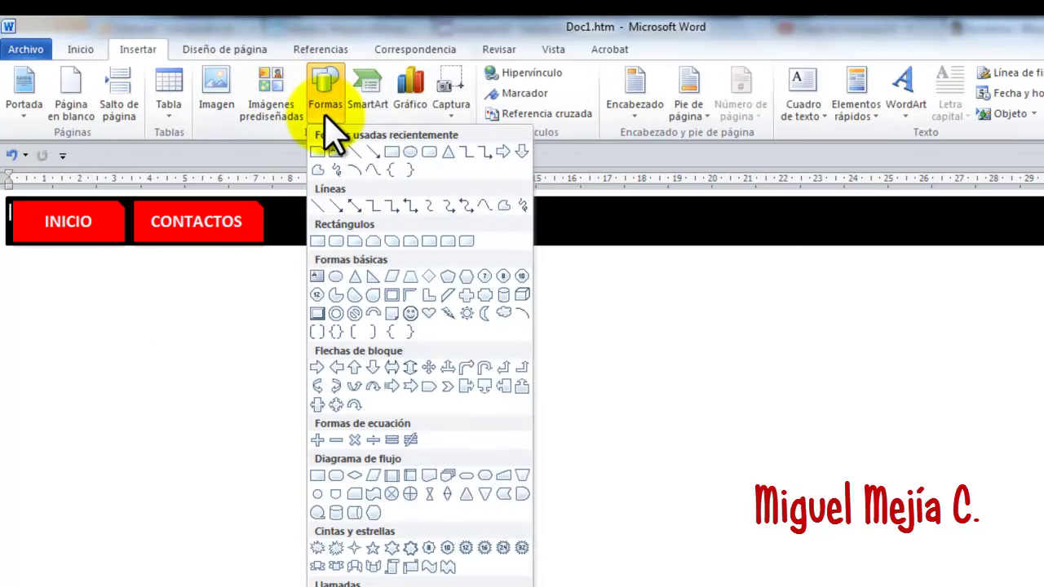
pyautogui.click(318, 242)
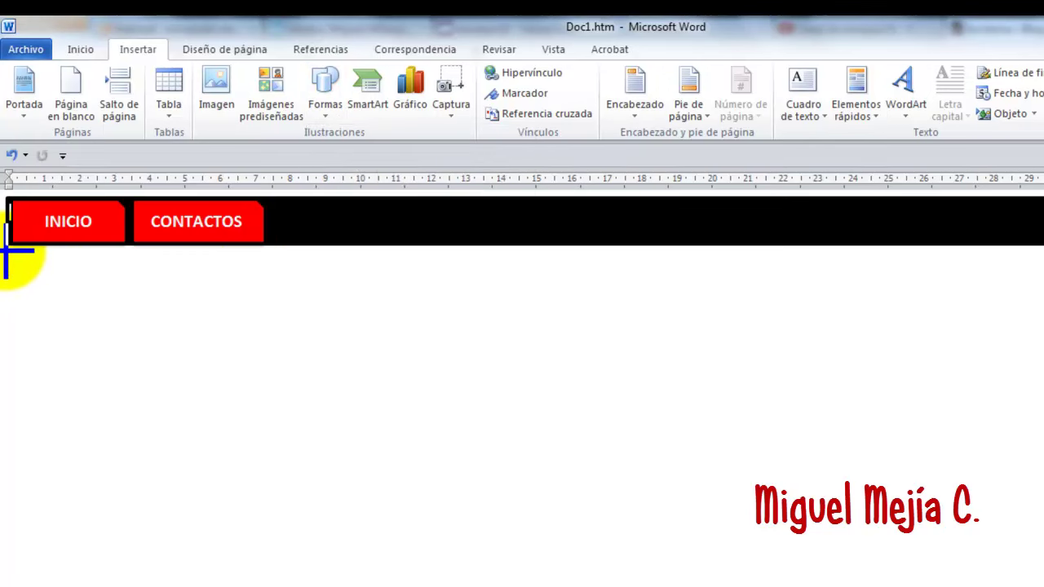
pyautogui.moveTo(6, 251); pyautogui.dragTo(263, 478)
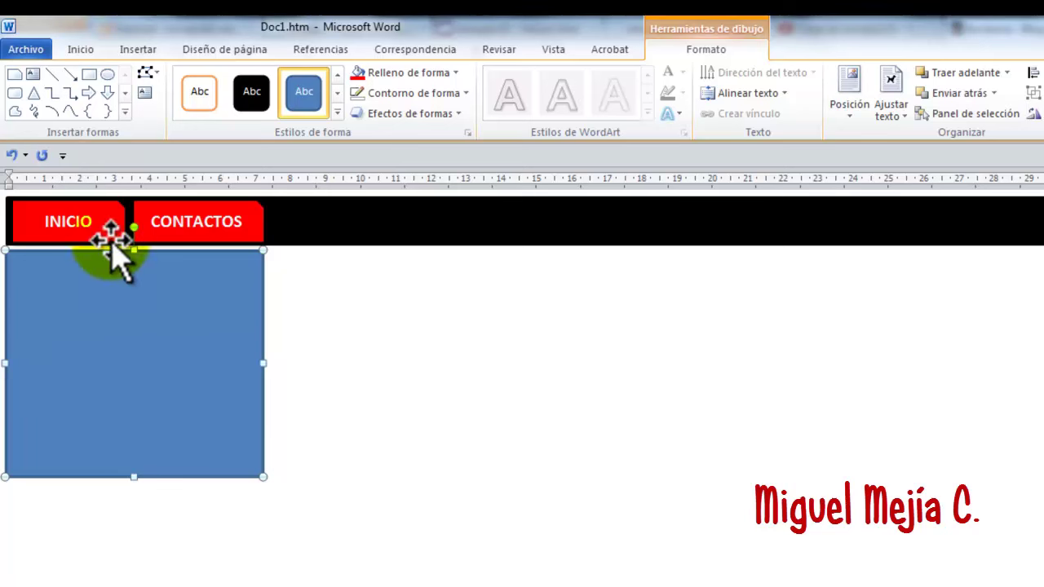
pyautogui.click(141, 49)
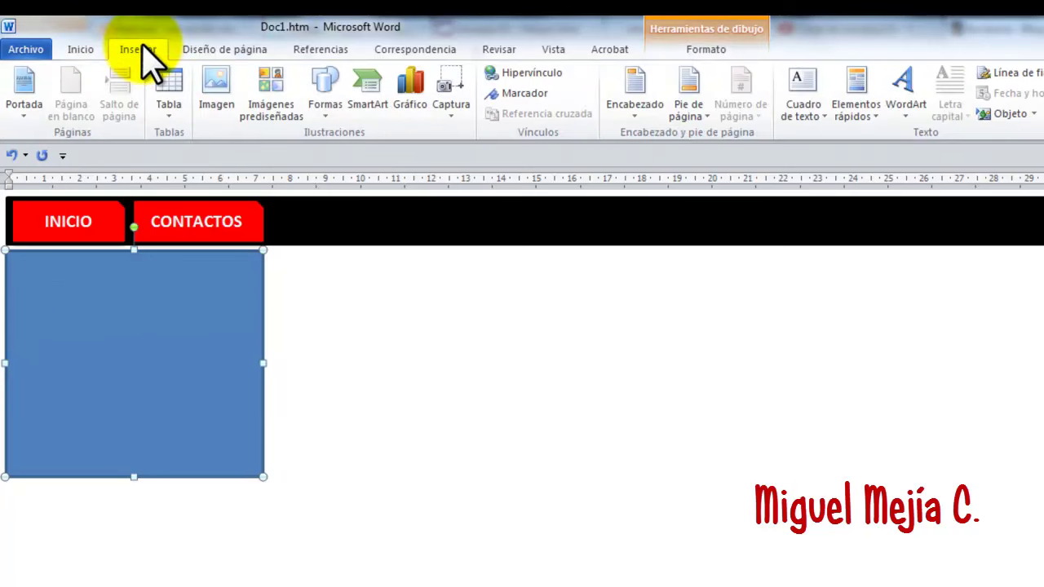
# Insert the GUITARRA.bmp picture from the present > imágenes folder.
pyautogui.click(213, 86)
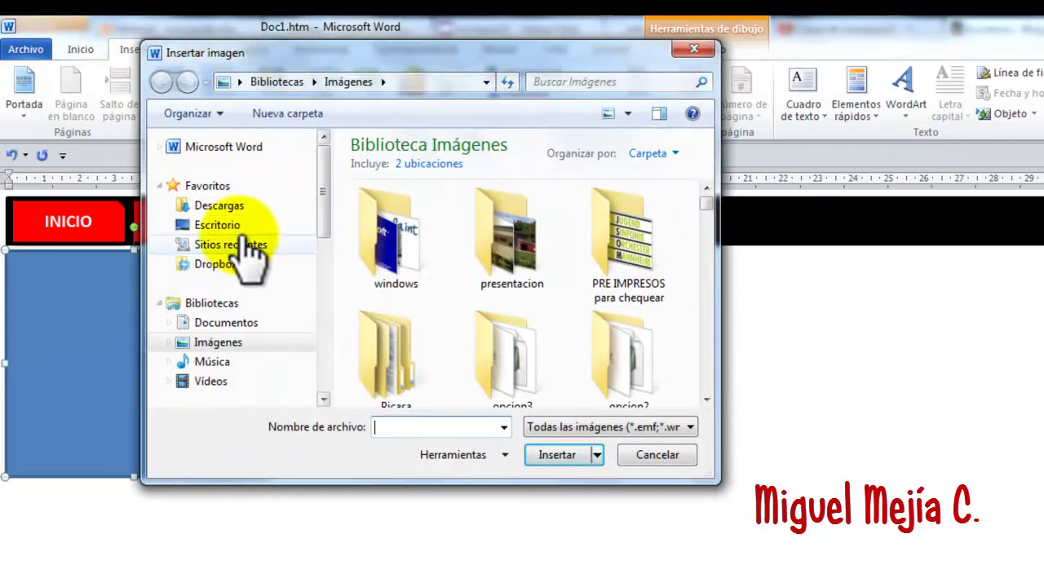
pyautogui.click(239, 226)
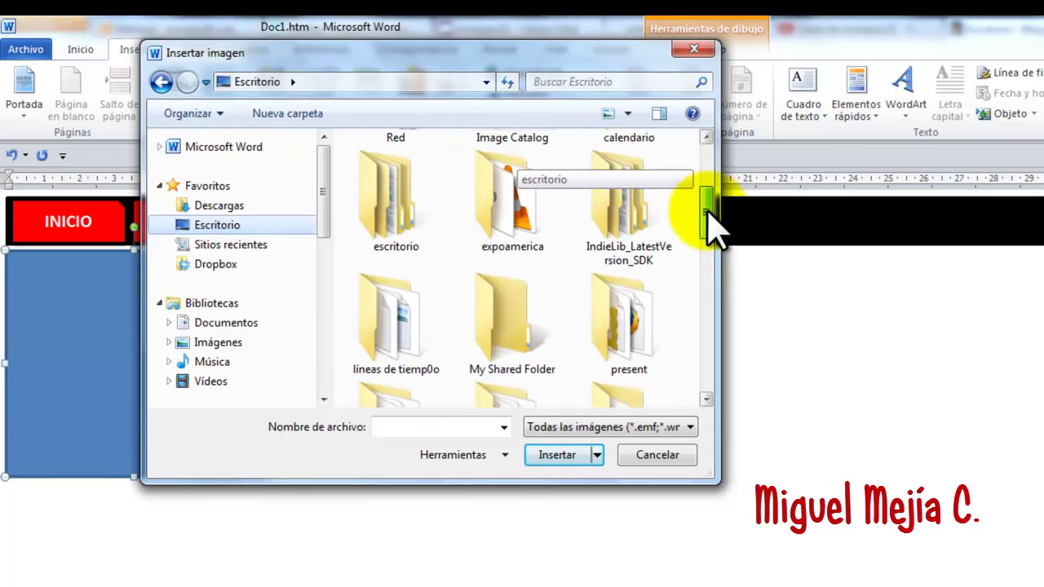
pyautogui.moveTo(708, 183); pyautogui.dragTo(710, 233)
pyautogui.doubleClick(640, 227)
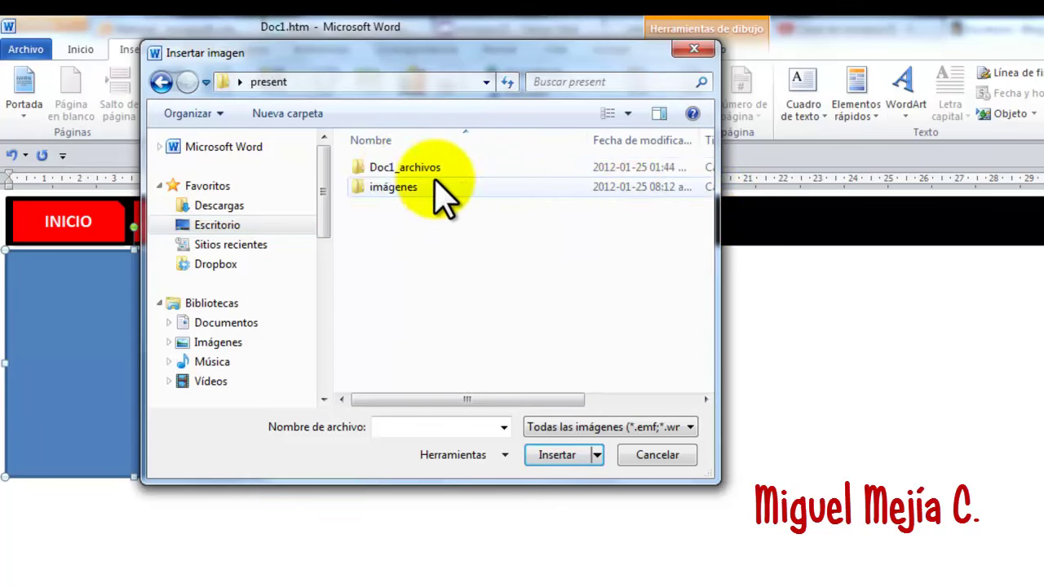
pyautogui.doubleClick(393, 187)
pyautogui.click(394, 274)
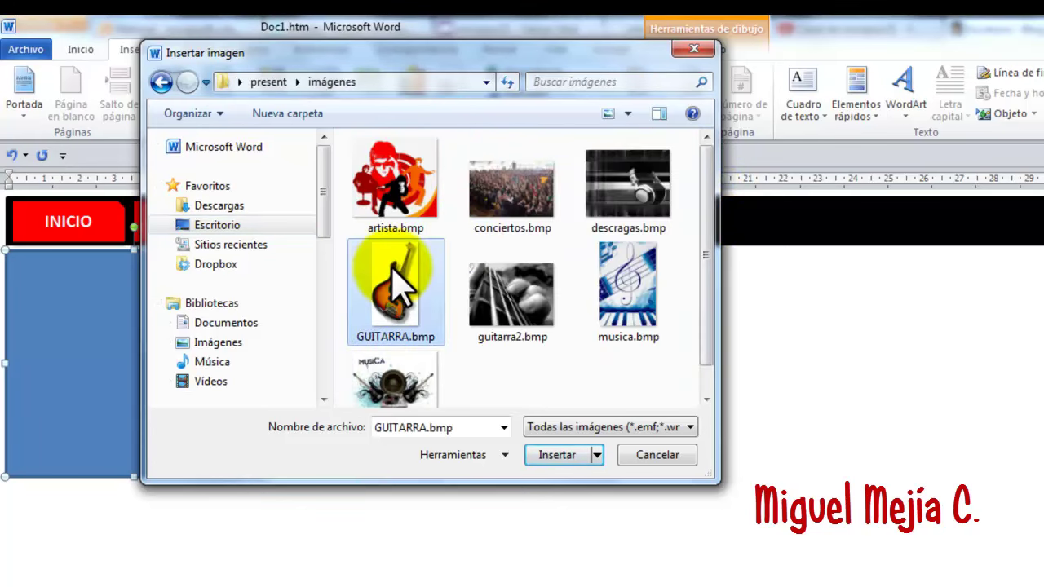
pyautogui.click(557, 456)
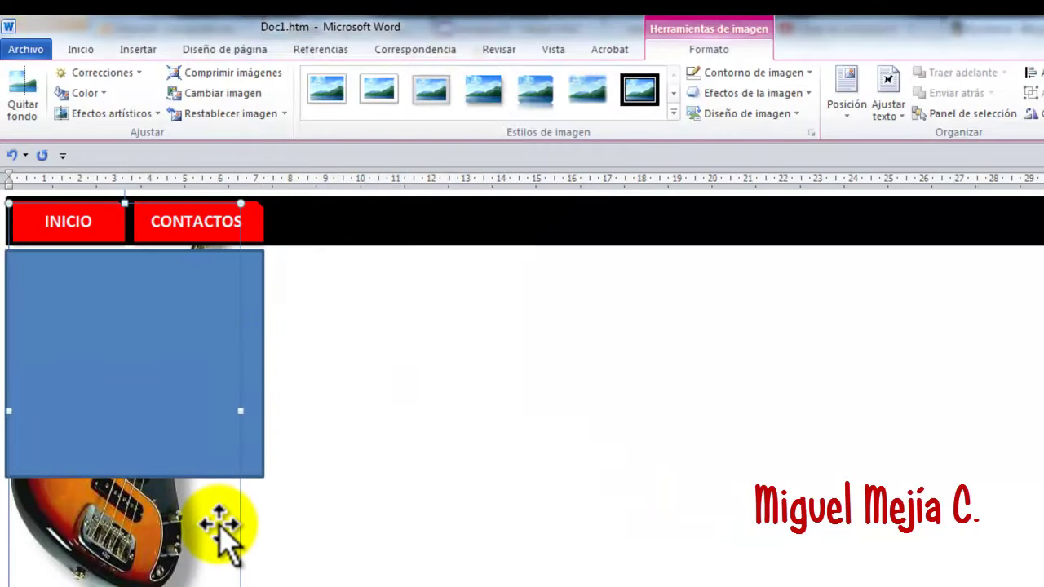
# Make the blue rectangle invisible with no fill and no outline.
pyautogui.click(251, 478)
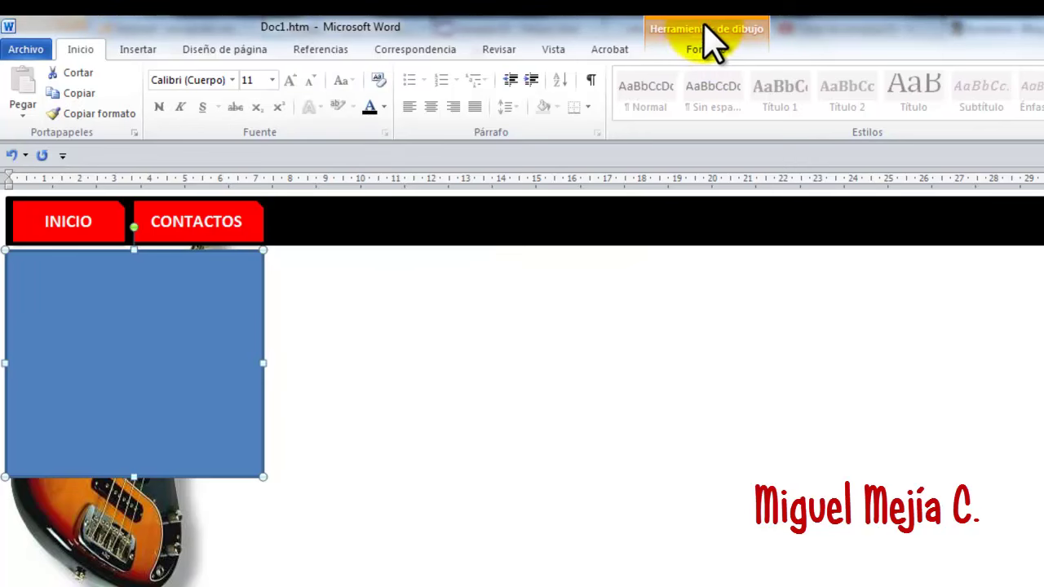
pyautogui.click(706, 45)
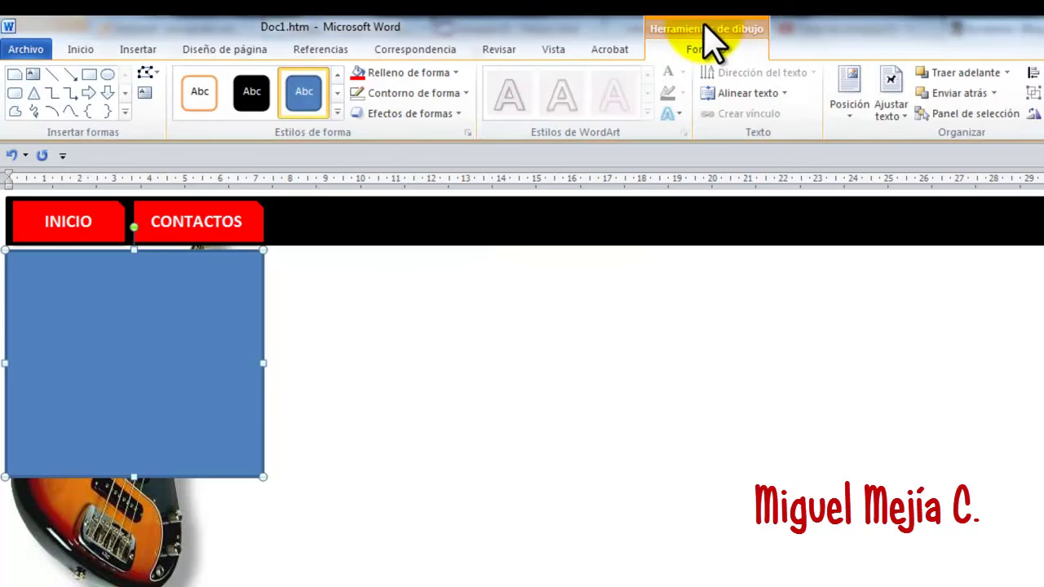
pyautogui.click(456, 73)
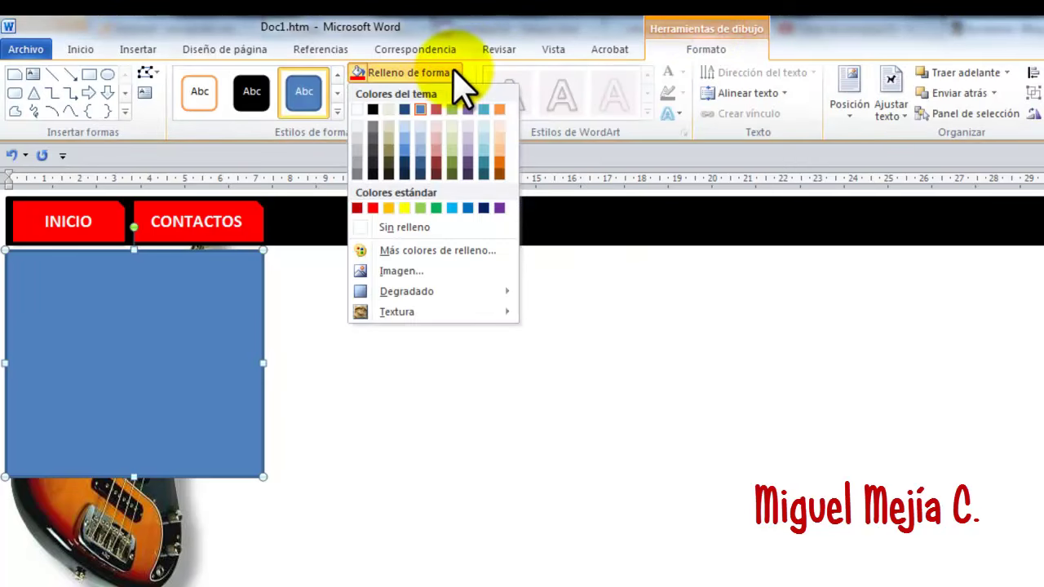
pyautogui.click(404, 228)
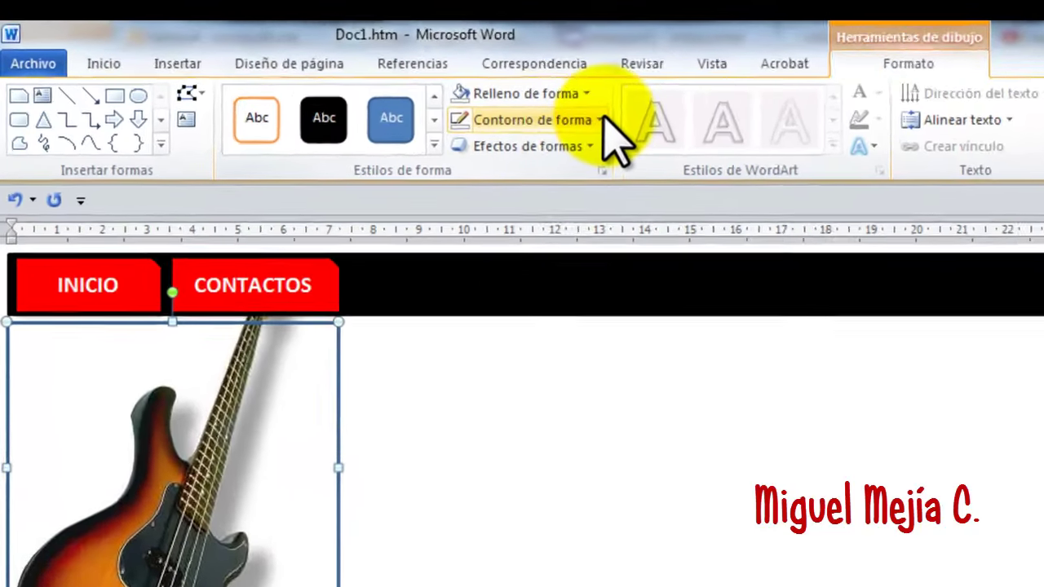
pyautogui.click(601, 120)
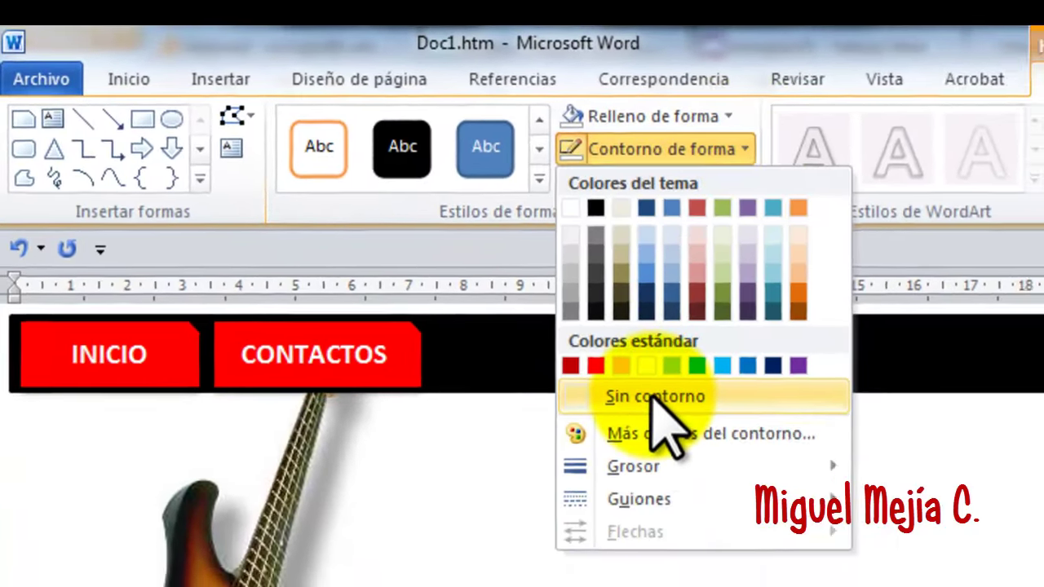
pyautogui.click(678, 412)
# Shrink the guitar picture and position it below the INICIO tab.
pyautogui.click(114, 372)
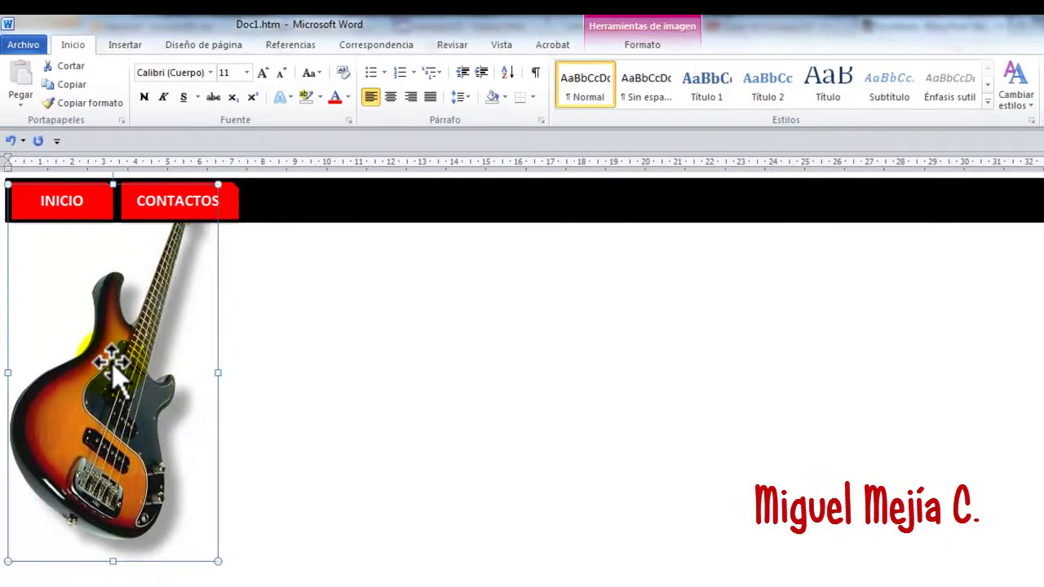
pyautogui.click(214, 188)
pyautogui.moveTo(218, 185); pyautogui.dragTo(106, 388)
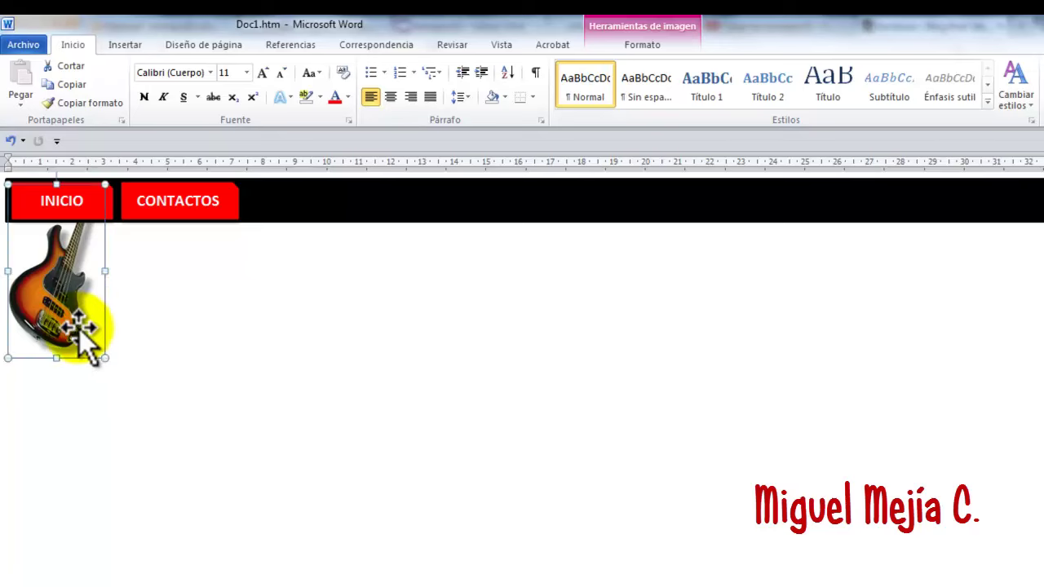
pyautogui.moveTo(85, 300); pyautogui.dragTo(82, 286)
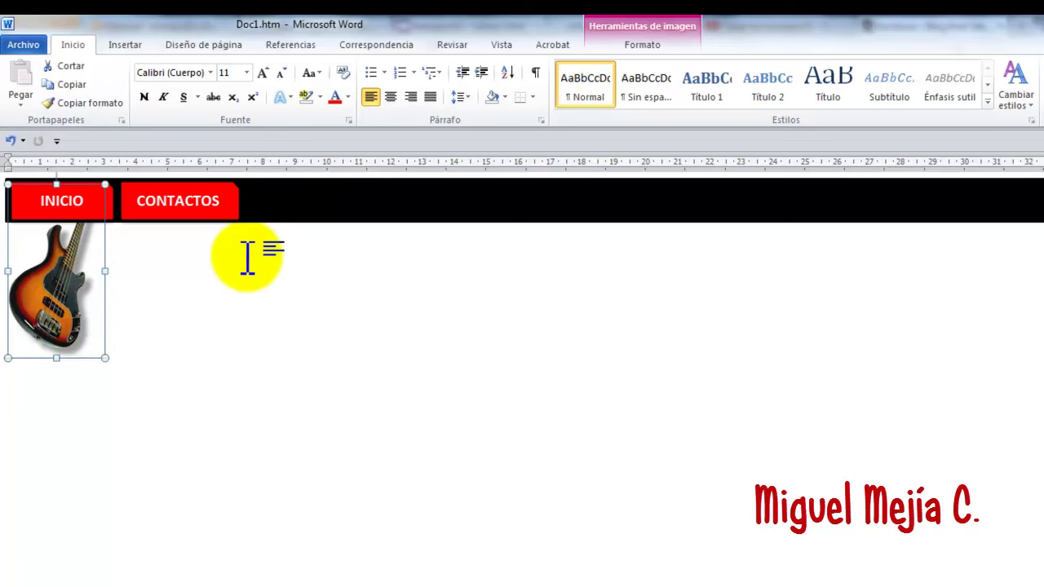
# Set the guitar picture to Behind Text wrapping and place it at the upper left under the header.
pyautogui.click(677, 47)
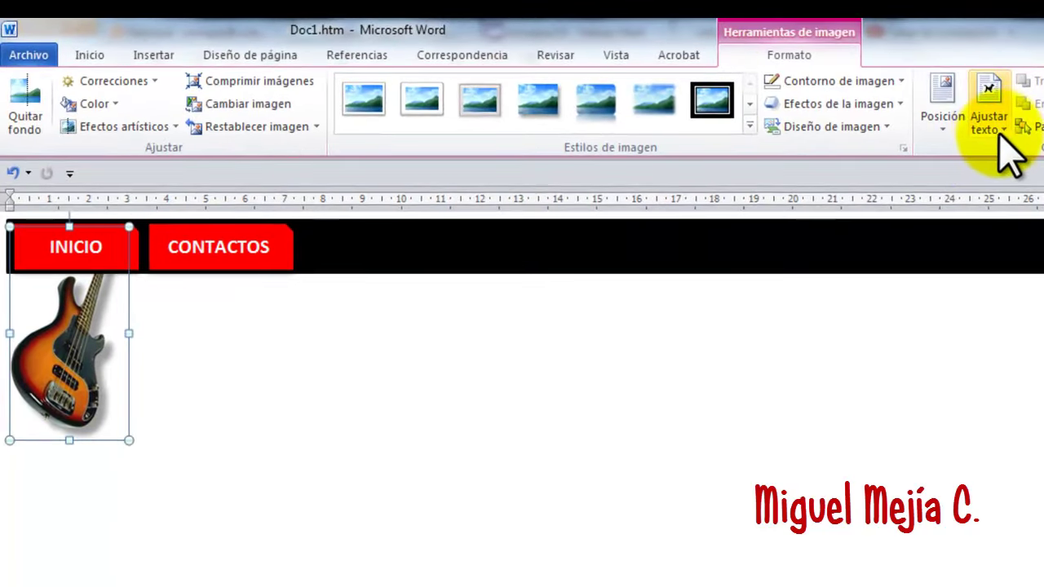
pyautogui.click(844, 95)
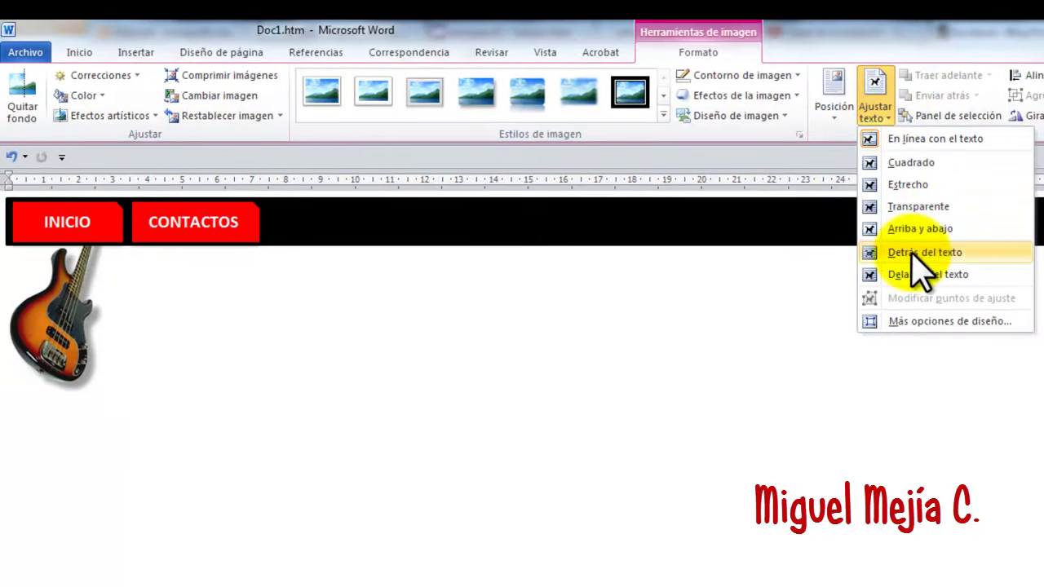
pyautogui.click(914, 258)
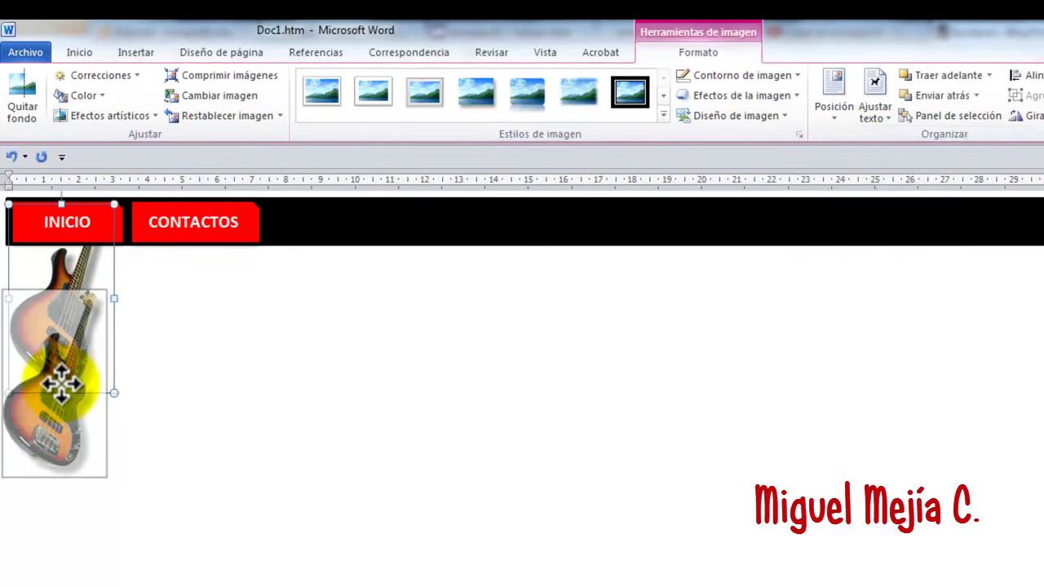
pyautogui.moveTo(70, 303)
pyautogui.mouseDown()
pyautogui.moveTo(64, 377)
pyautogui.moveTo(119, 422)
pyautogui.mouseUp()
pyautogui.click(156, 298)
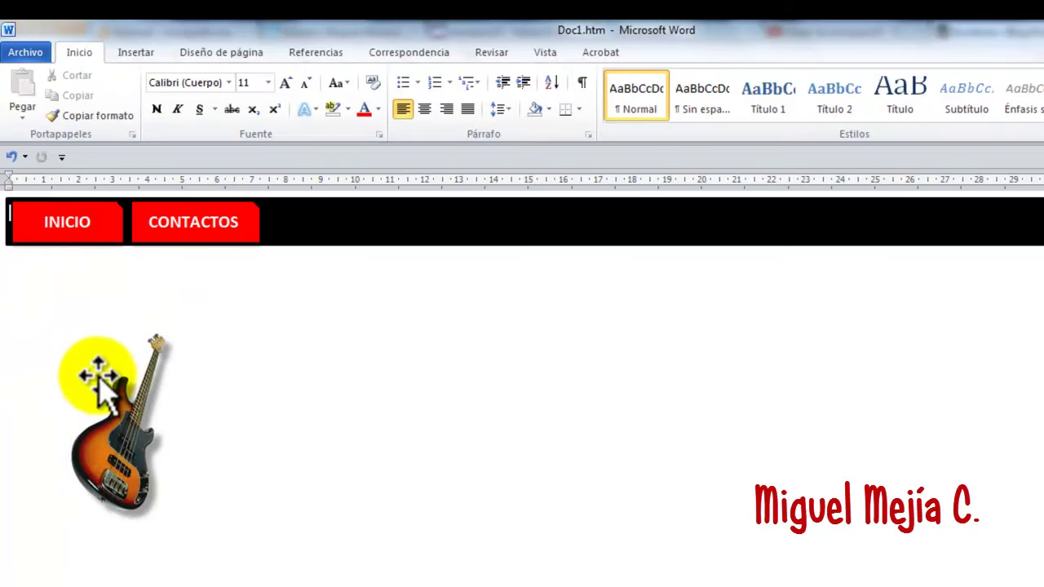
pyautogui.moveTo(93, 372); pyautogui.dragTo(60, 333)
pyautogui.click(147, 298)
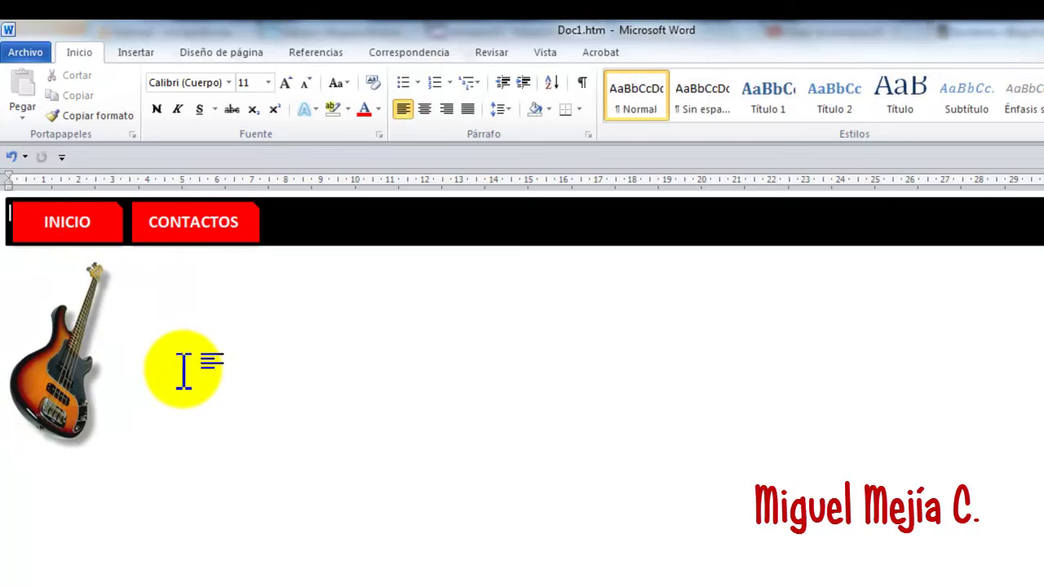
pyautogui.click(134, 53)
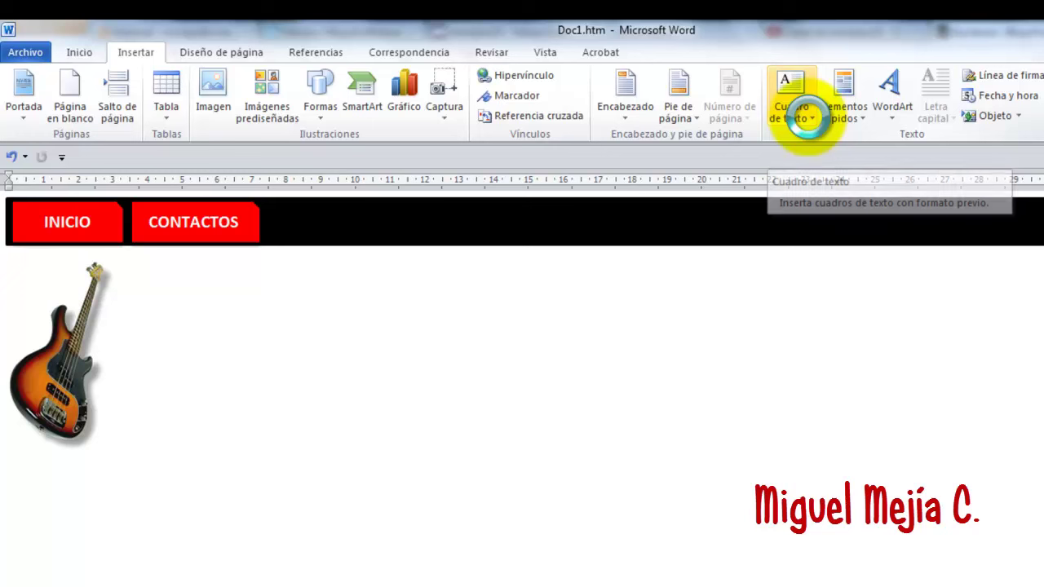
# Add a simple text box and place and size it beside the guitar.
pyautogui.click(806, 115)
pyautogui.click(831, 219)
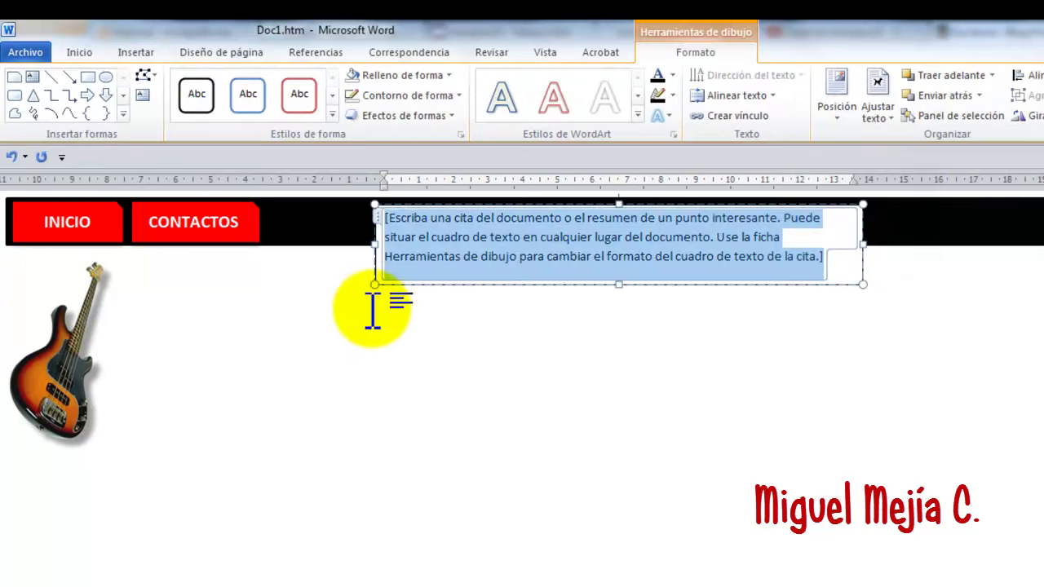
pyautogui.moveTo(426, 277); pyautogui.dragTo(171, 377)
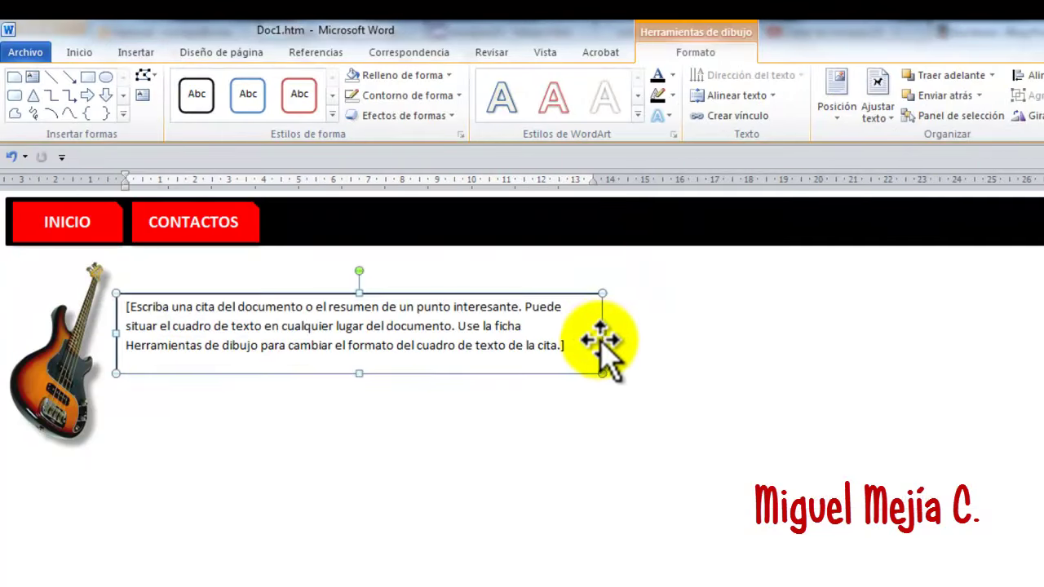
pyautogui.moveTo(274, 333); pyautogui.dragTo(275, 333)
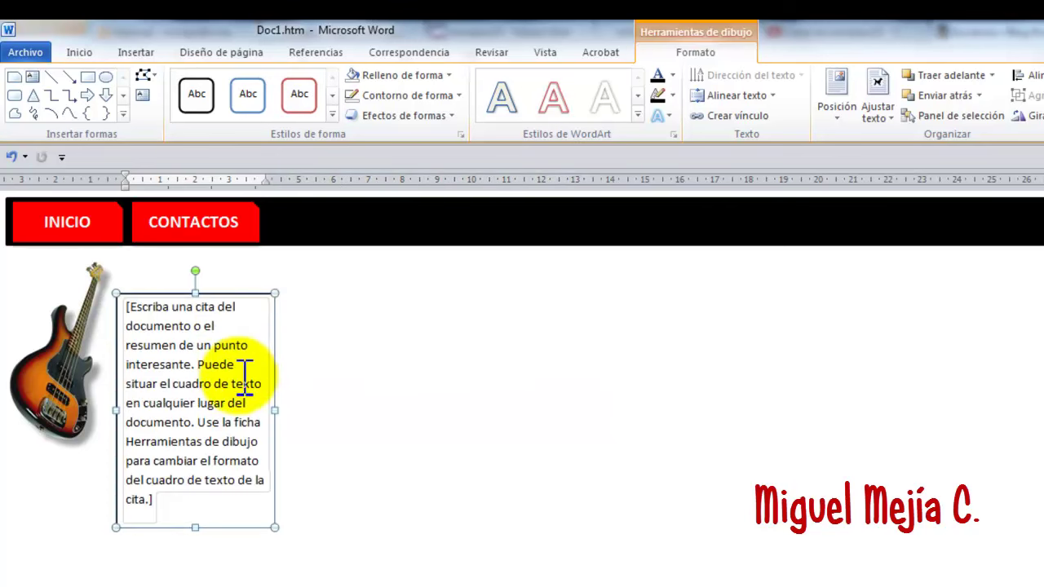
pyautogui.moveTo(278, 415); pyautogui.dragTo(385, 408)
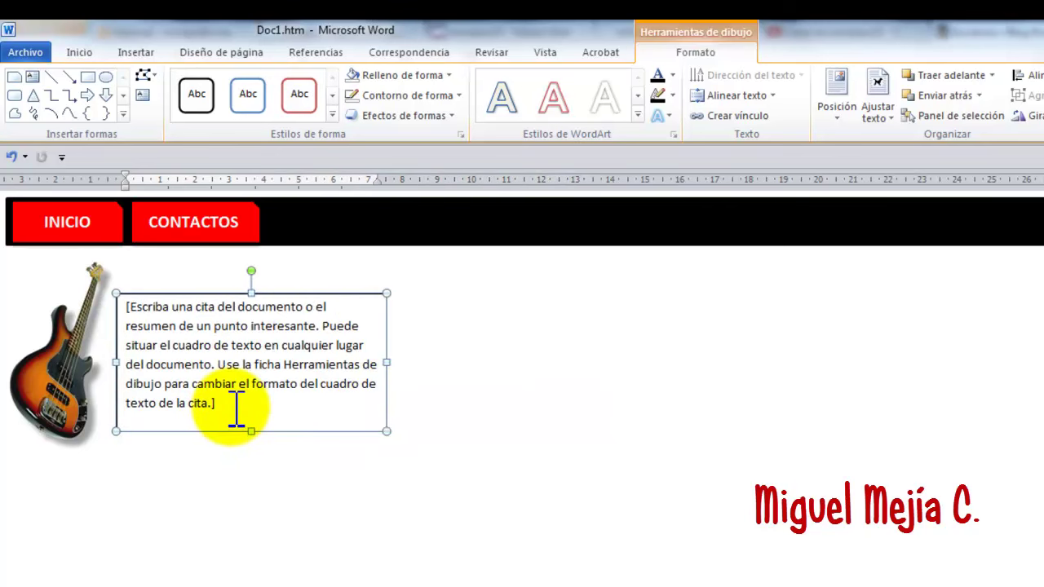
# Replace the placeholder text with NUESTRA MÚSICA and narrow the box to fit.
pyautogui.moveTo(237, 406); pyautogui.dragTo(128, 308)
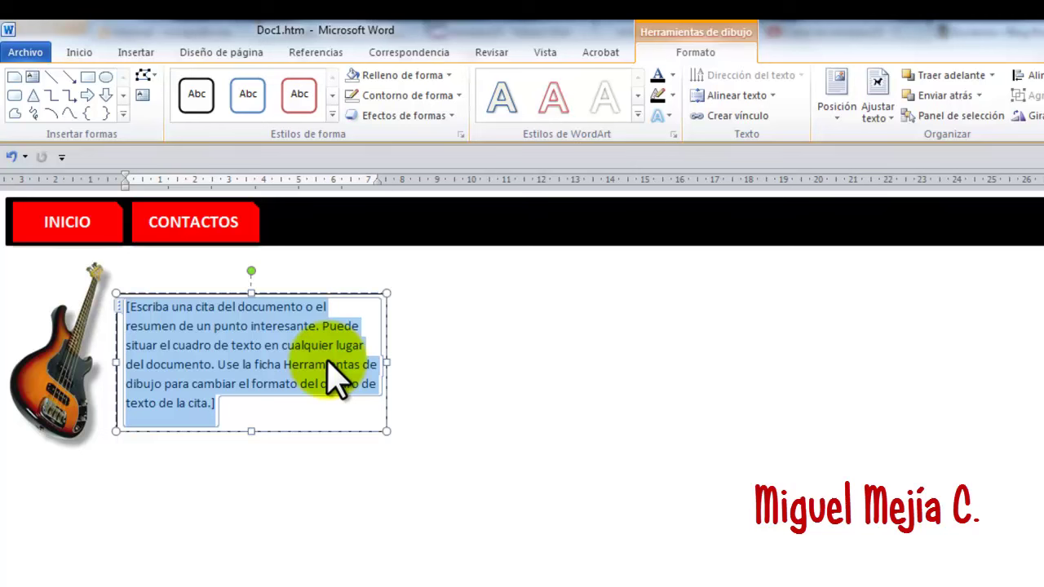
pyautogui.write('nUE')
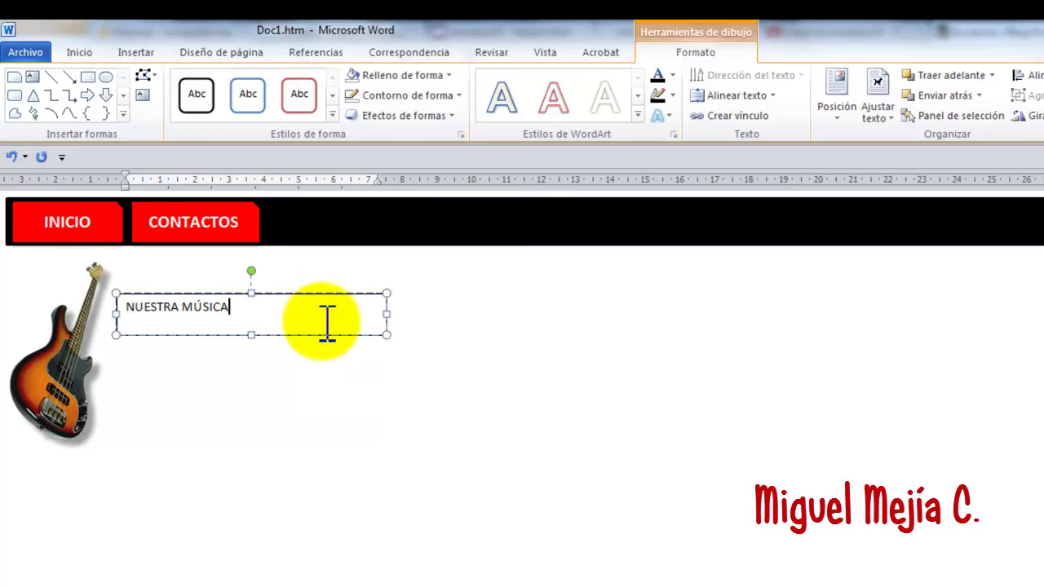
pyautogui.click(313, 292)
pyautogui.moveTo(387, 314); pyautogui.dragTo(270, 315)
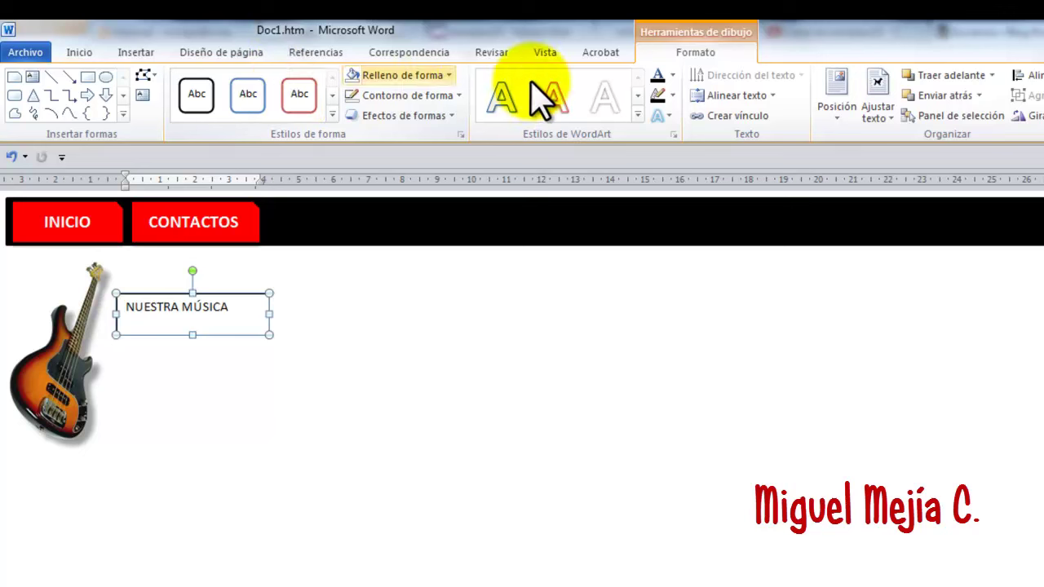
pyautogui.click(79, 53)
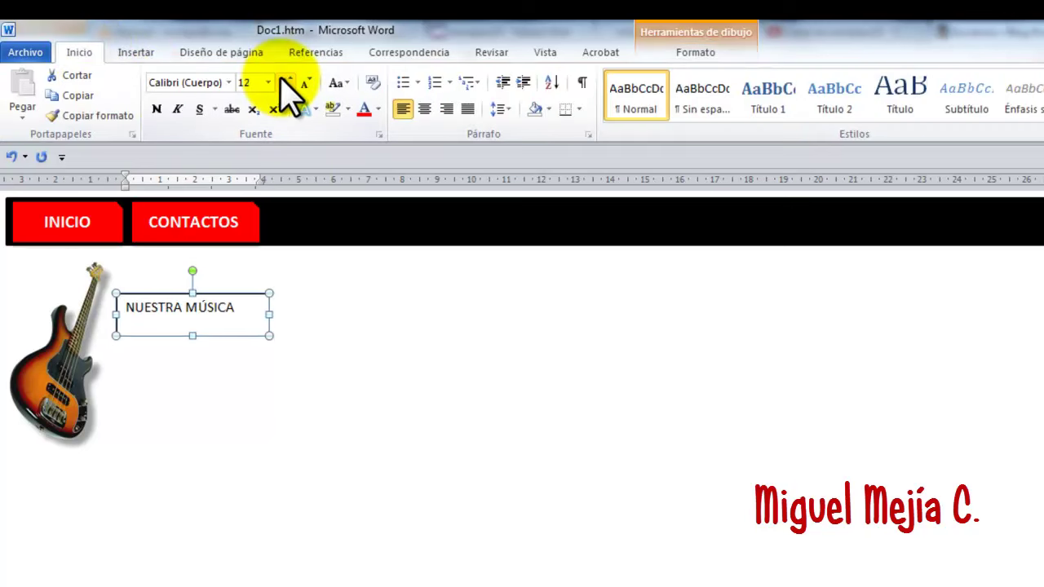
# Set the NUESTRA MÚSICA title to Verdana at 18 point.
pyautogui.click(286, 82)
pyautogui.click(286, 83)
pyautogui.click(286, 82)
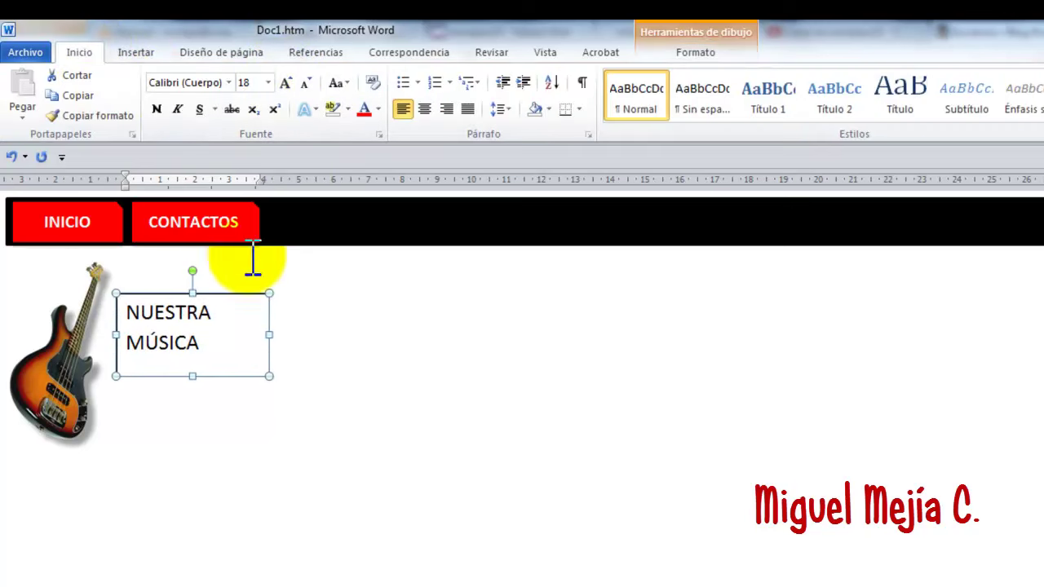
pyautogui.click(230, 82)
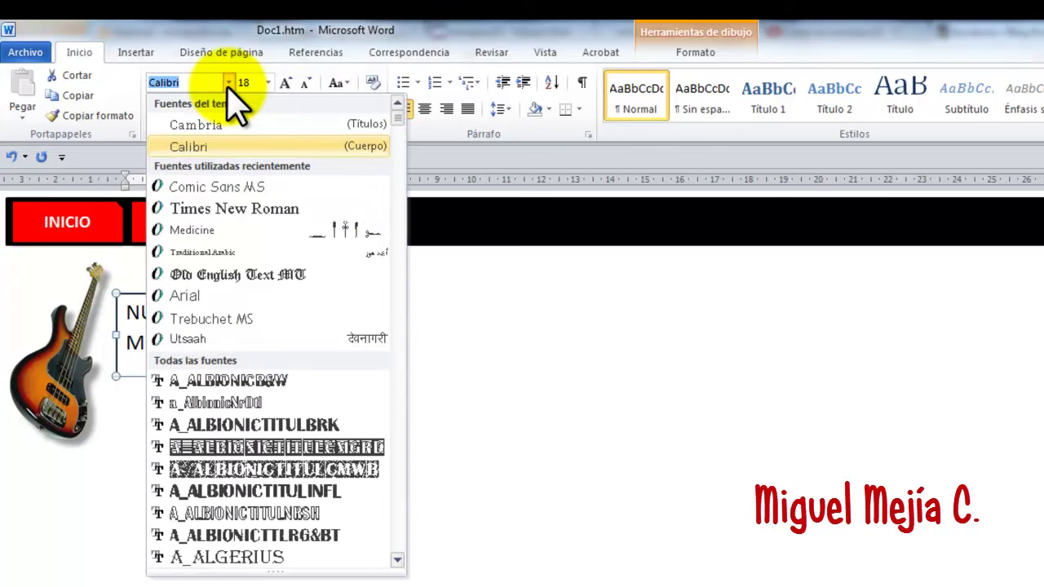
pyautogui.click(457, 334)
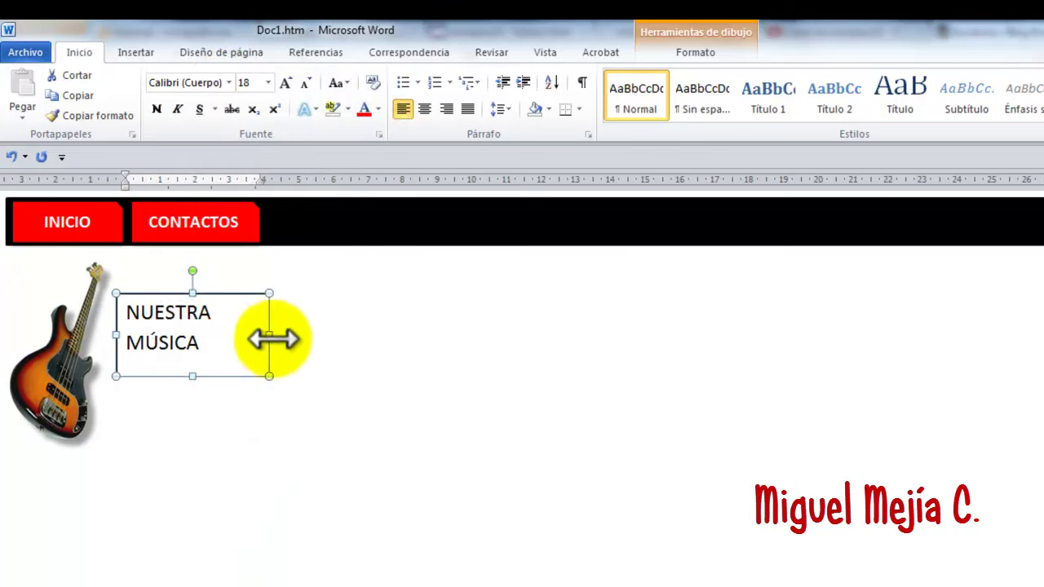
pyautogui.click(231, 83)
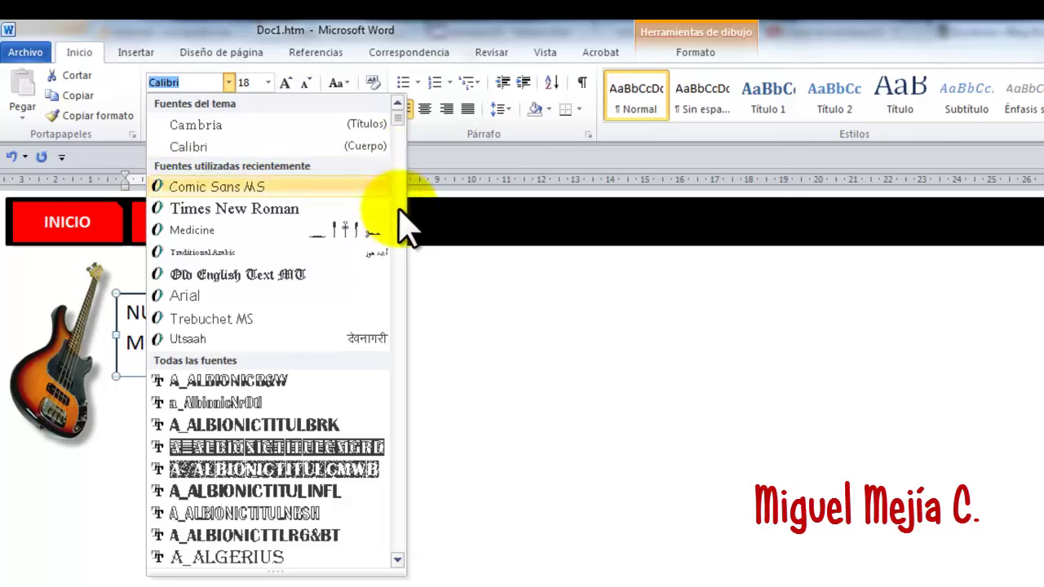
pyautogui.scroll(-7, 308, 311)
pyautogui.scroll(-6, 308, 310)
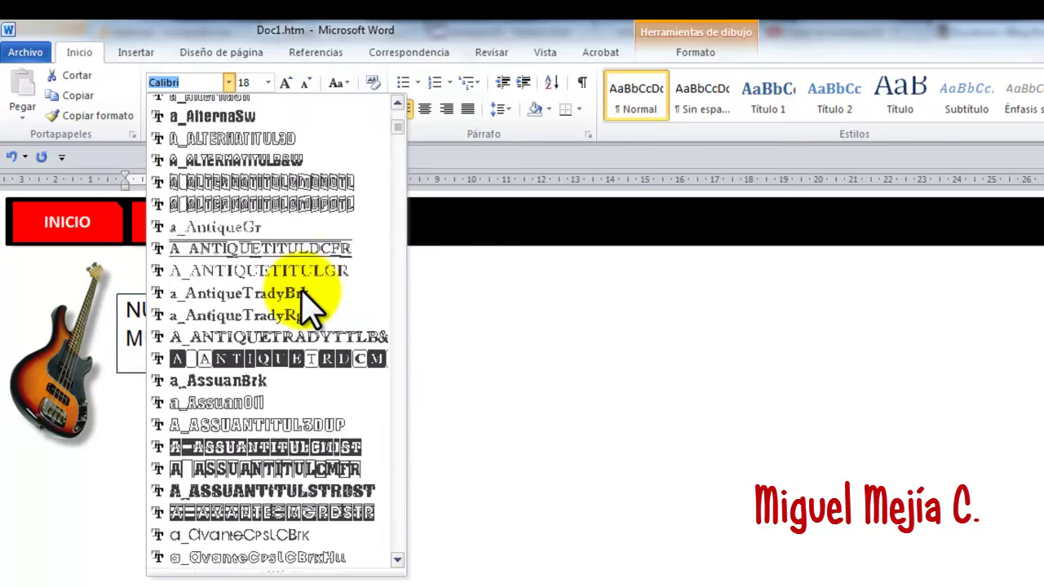
pyautogui.scroll(-6, 309, 310)
pyautogui.scroll(-6, 309, 310)
pyautogui.scroll(-6, 308, 310)
pyautogui.scroll(-6, 308, 310)
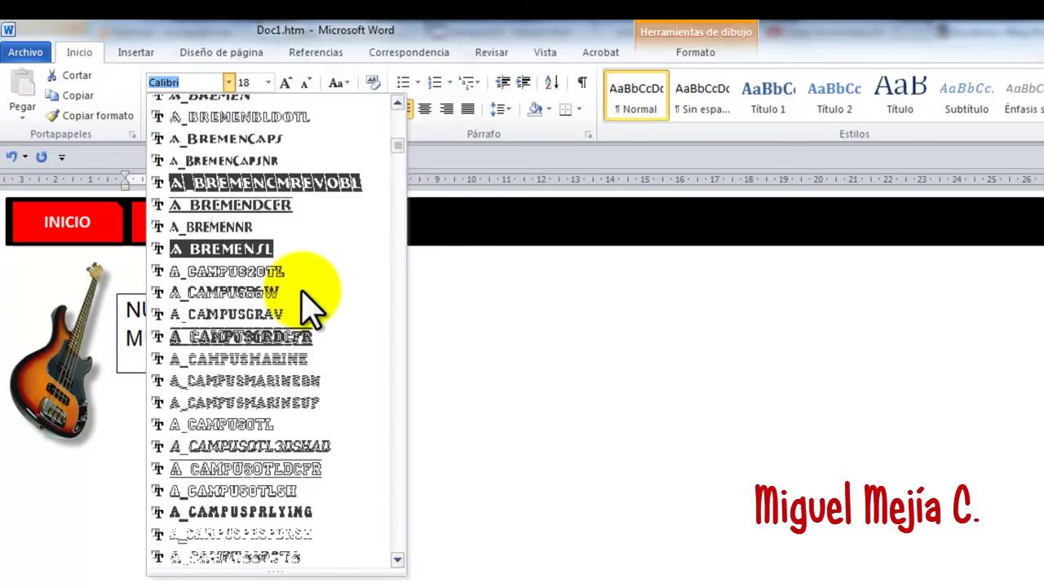
pyautogui.scroll(-6, 308, 310)
pyautogui.scroll(-5, 305, 295)
pyautogui.scroll(-5, 305, 295)
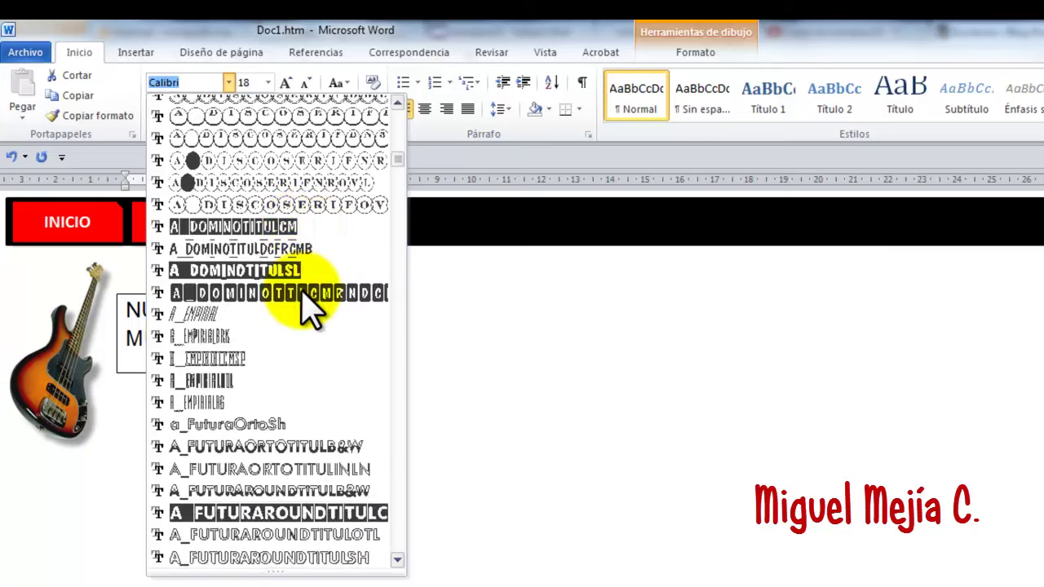
pyautogui.scroll(-5, 305, 296)
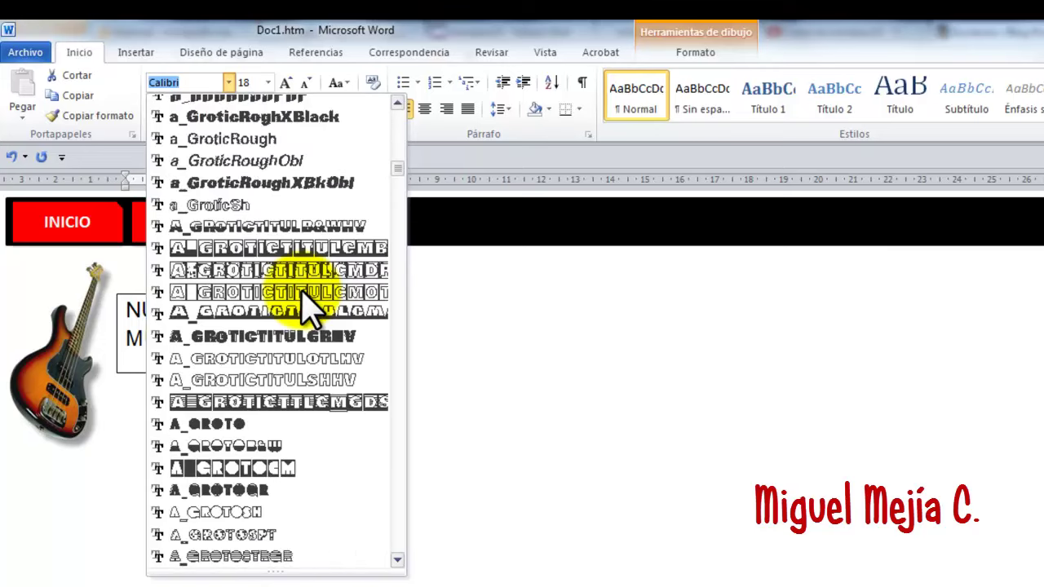
pyautogui.click(186, 82)
pyautogui.write('erdana')
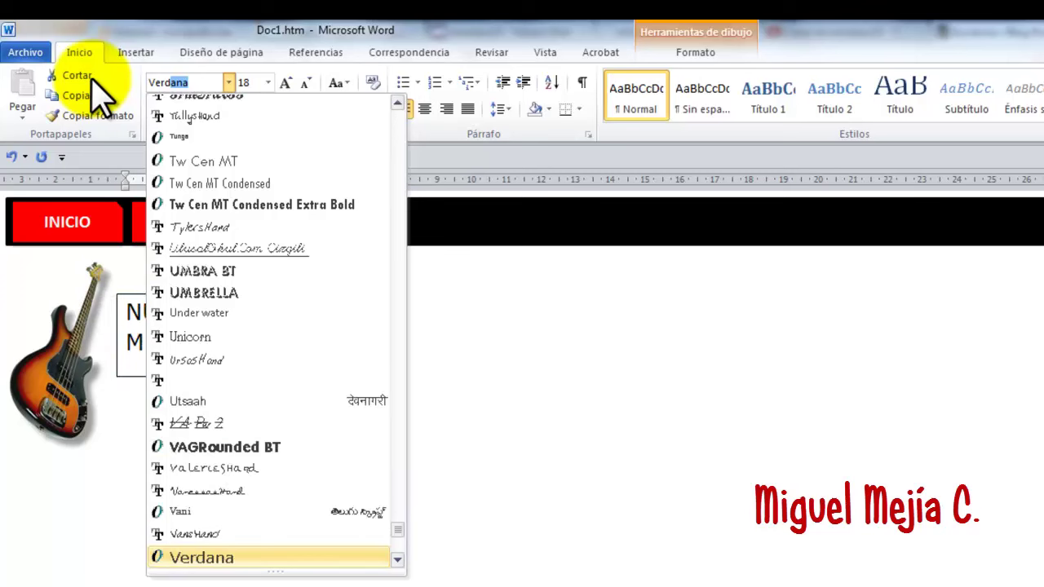
pyautogui.press('Return')
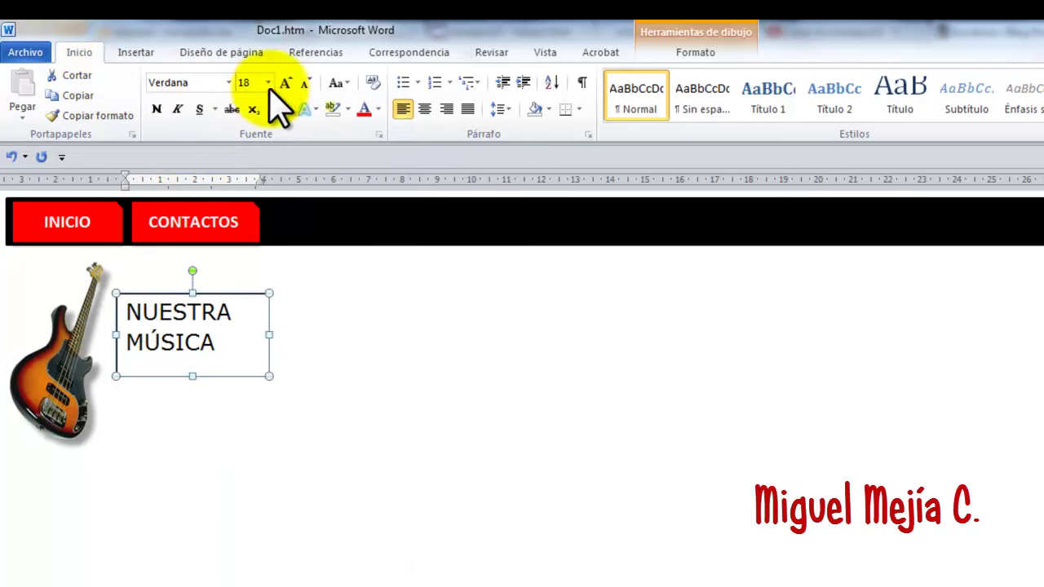
# Make the title bold, centred and red.
pyautogui.click(157, 108)
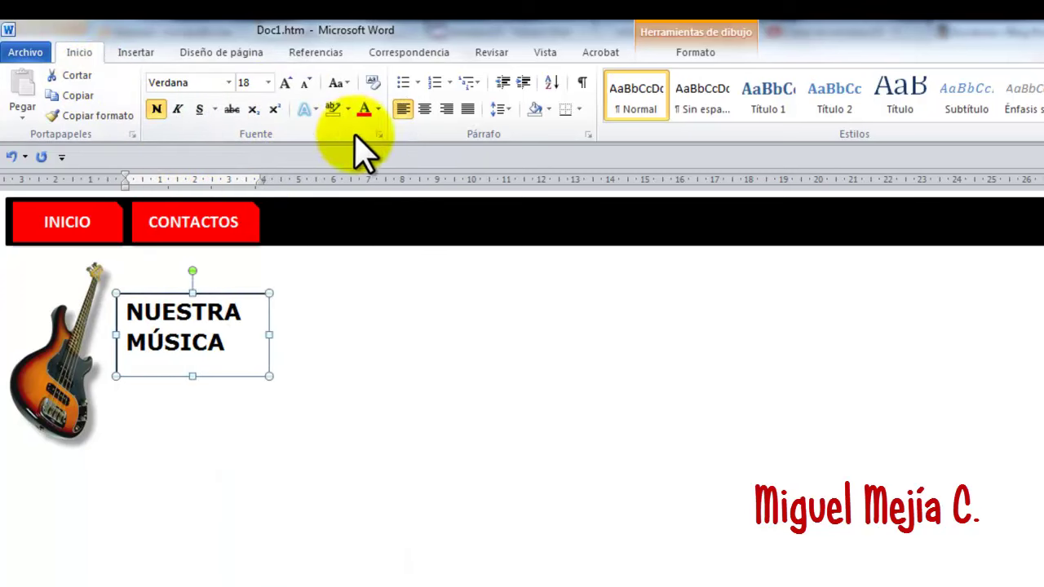
pyautogui.click(425, 109)
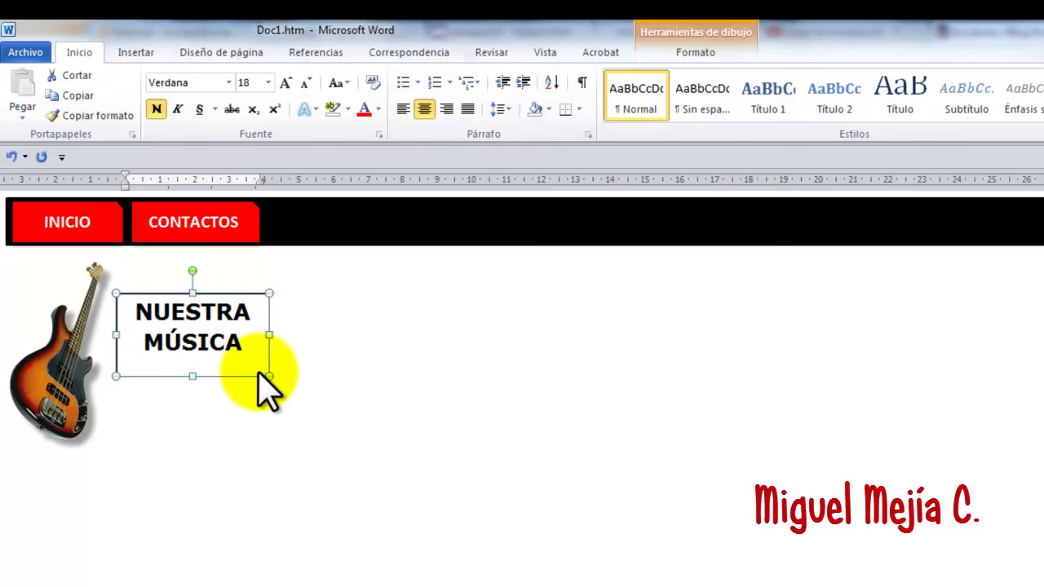
pyautogui.moveTo(258, 377); pyautogui.dragTo(258, 391)
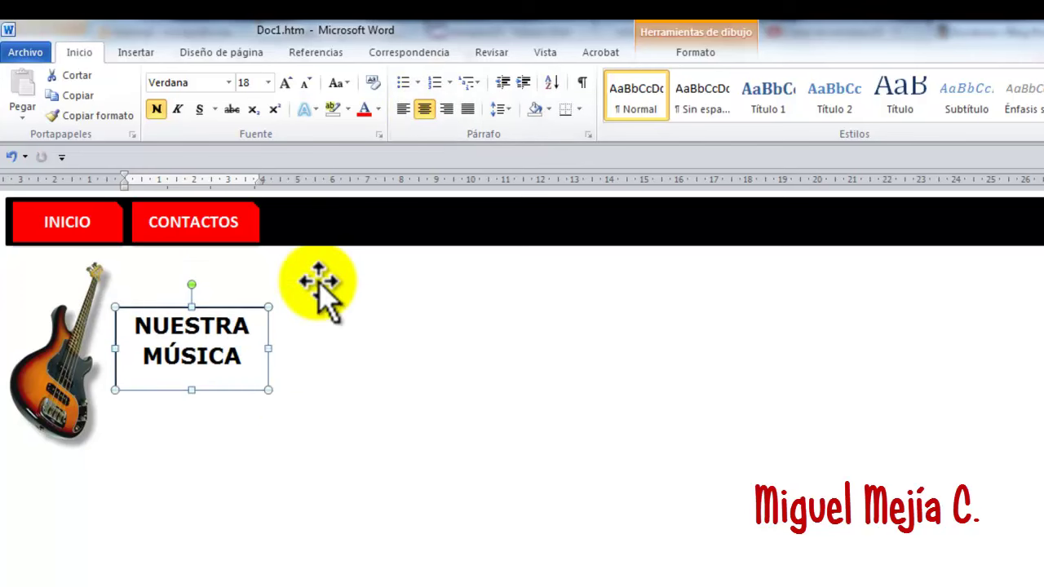
pyautogui.click(365, 108)
pyautogui.click(338, 426)
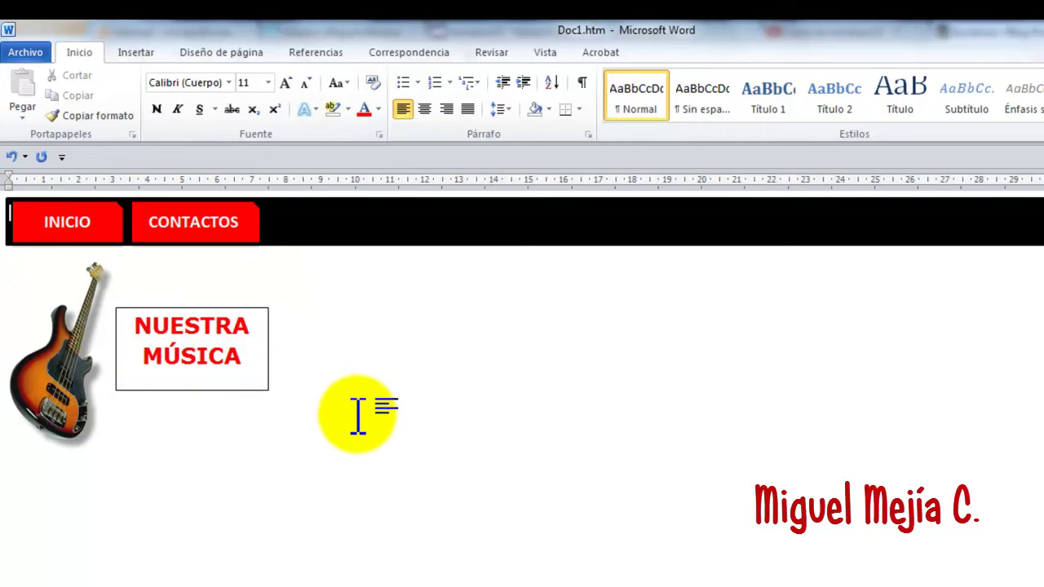
# Remove the outline from the NUESTRA MÚSICA text box.
pyautogui.click(248, 390)
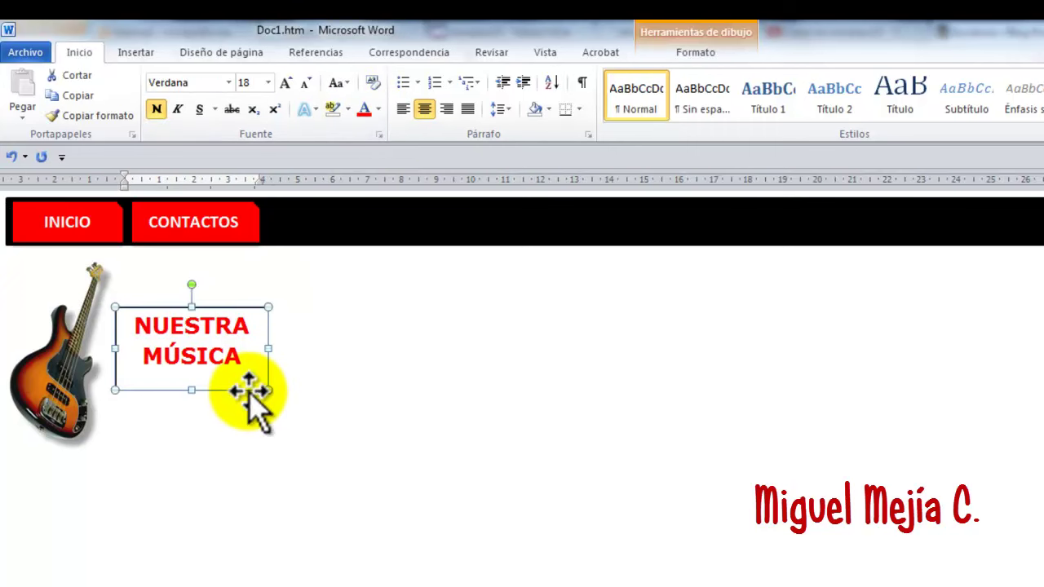
pyautogui.click(706, 43)
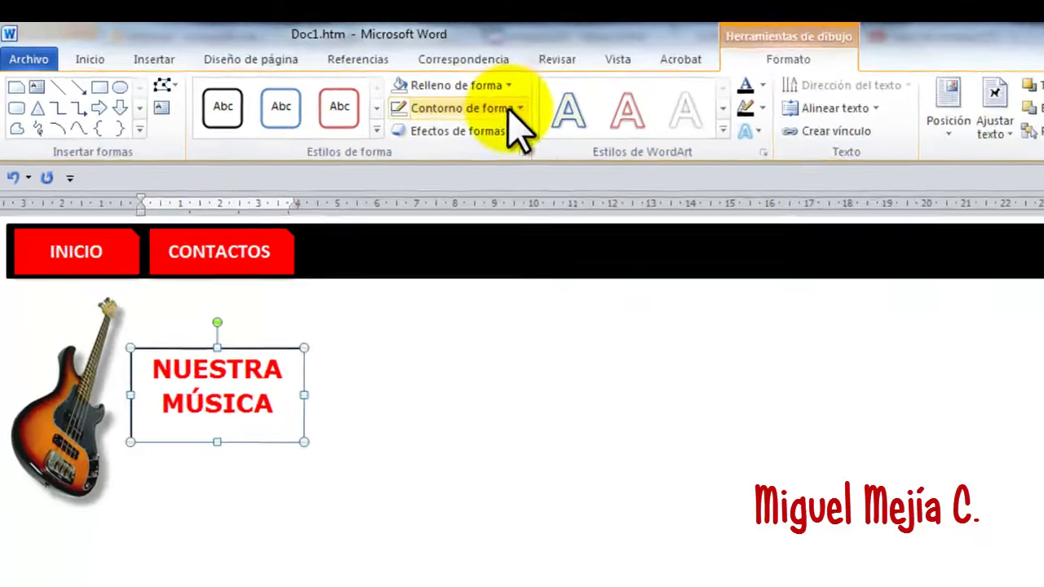
pyautogui.click(514, 108)
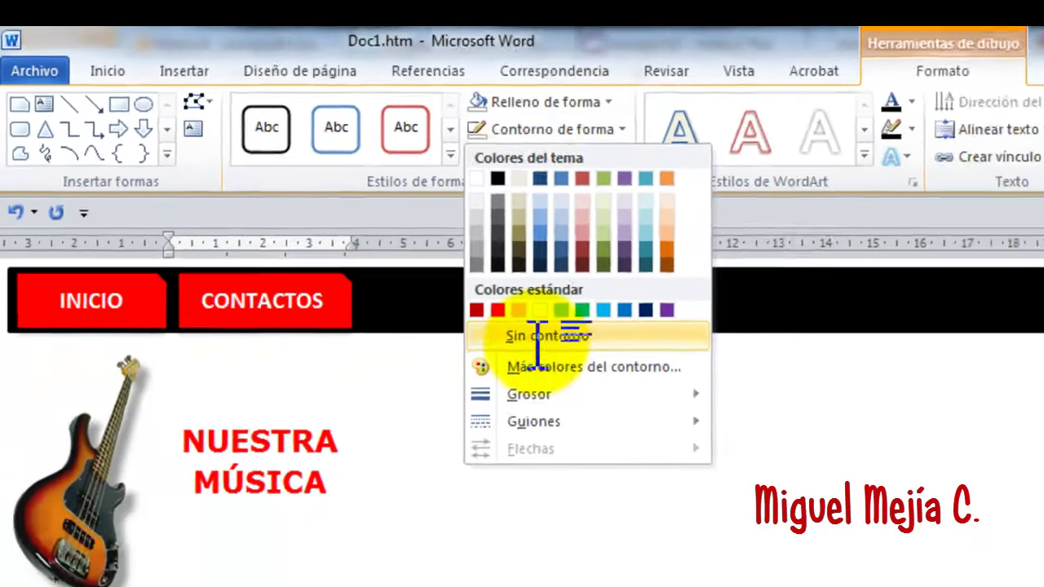
pyautogui.click(537, 336)
pyautogui.click(413, 343)
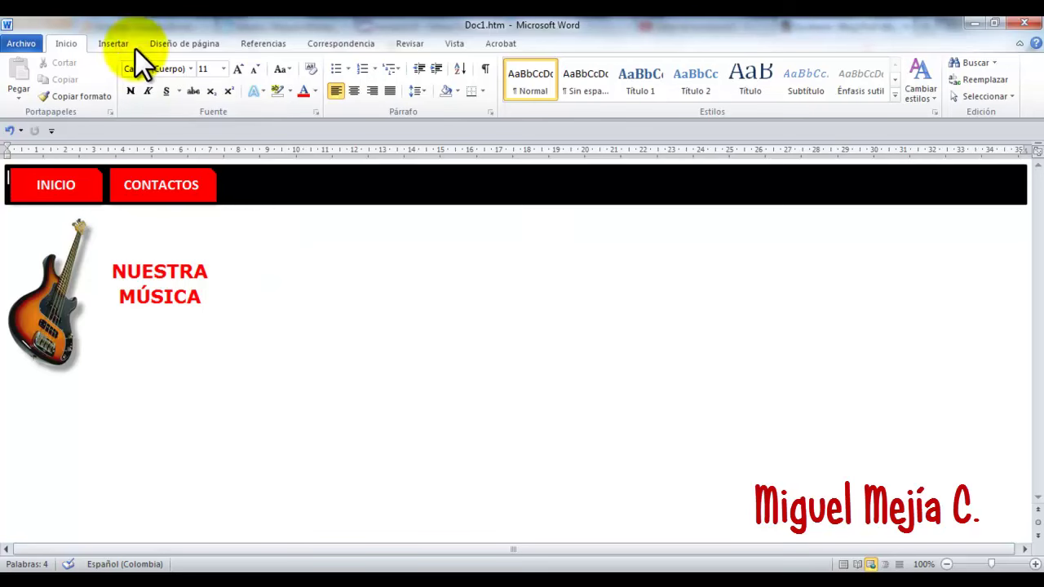
# Insert the guitarra2.bmp photo and shrink it to about 13.65 cm wide.
pyautogui.click(114, 42)
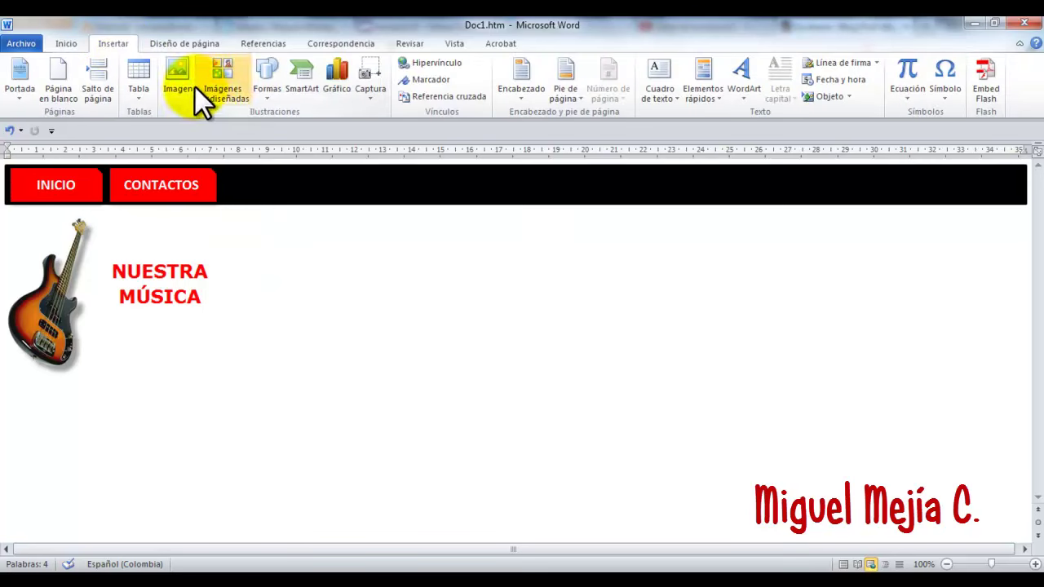
pyautogui.click(181, 69)
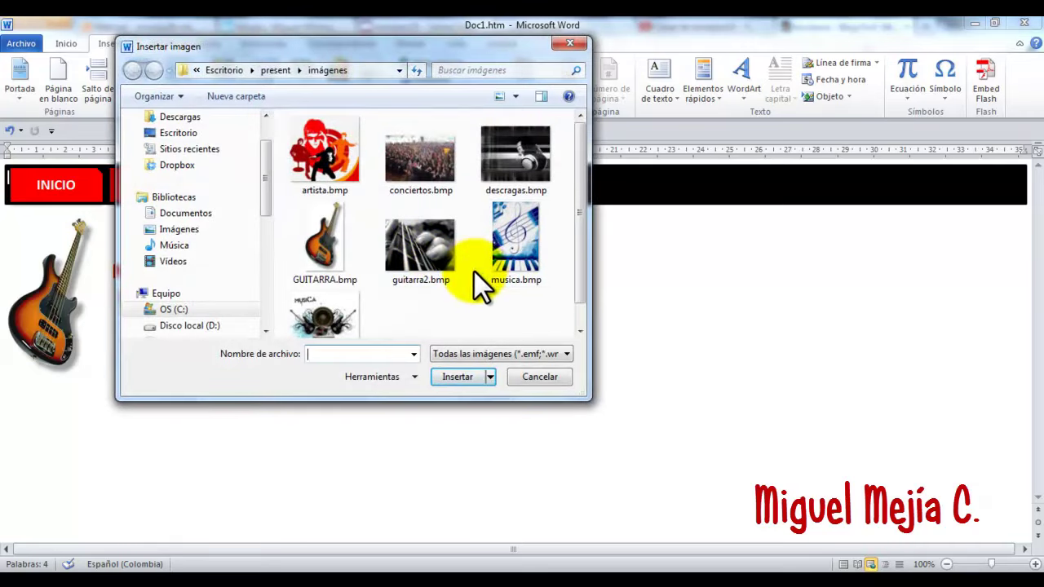
pyautogui.click(420, 245)
pyautogui.click(454, 377)
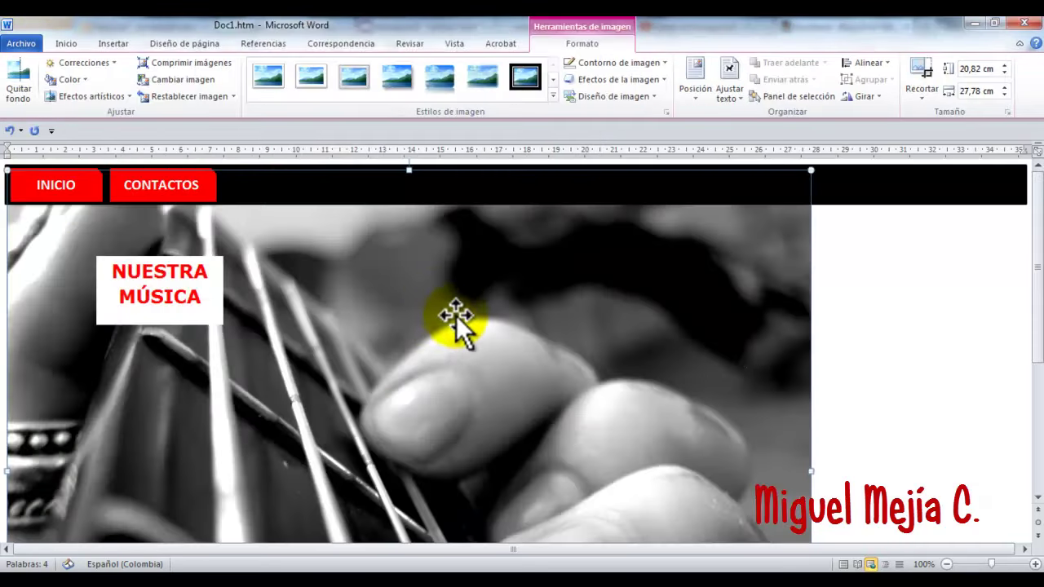
pyautogui.moveTo(808, 171); pyautogui.dragTo(314, 378)
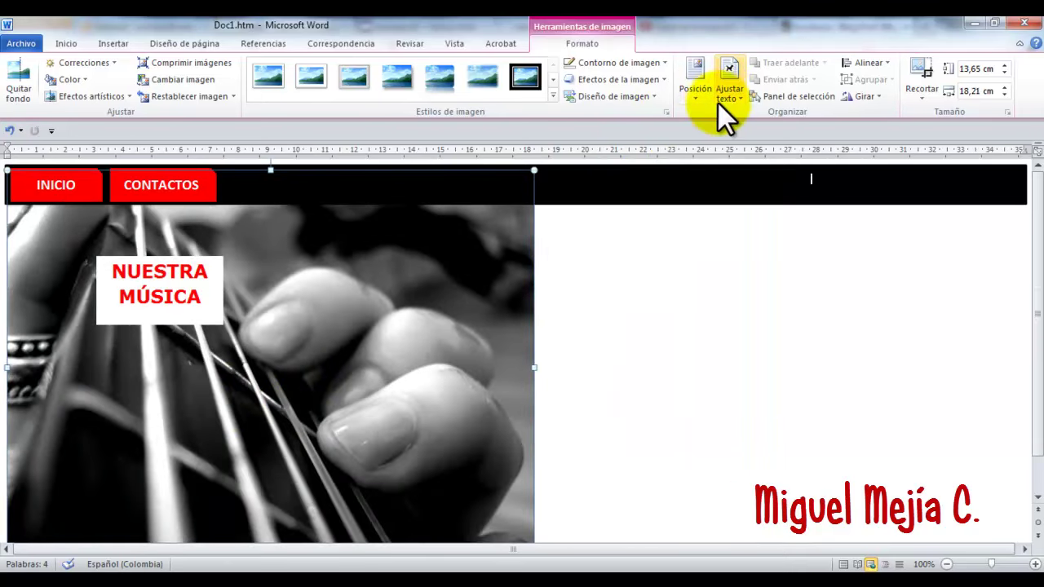
# Put the strings photo behind the text, then resize and position it beside the title.
pyautogui.click(739, 98)
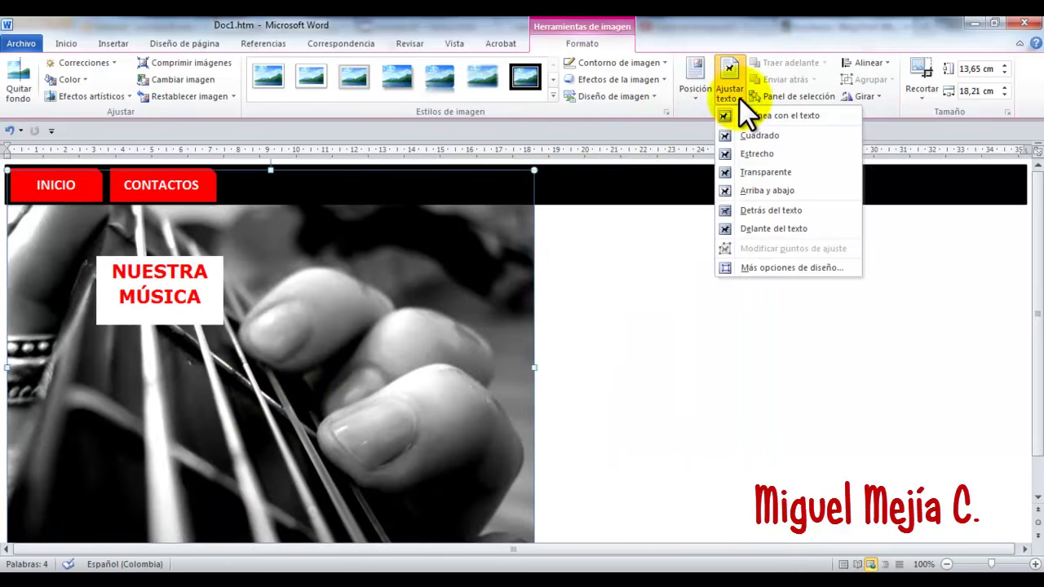
pyautogui.click(761, 210)
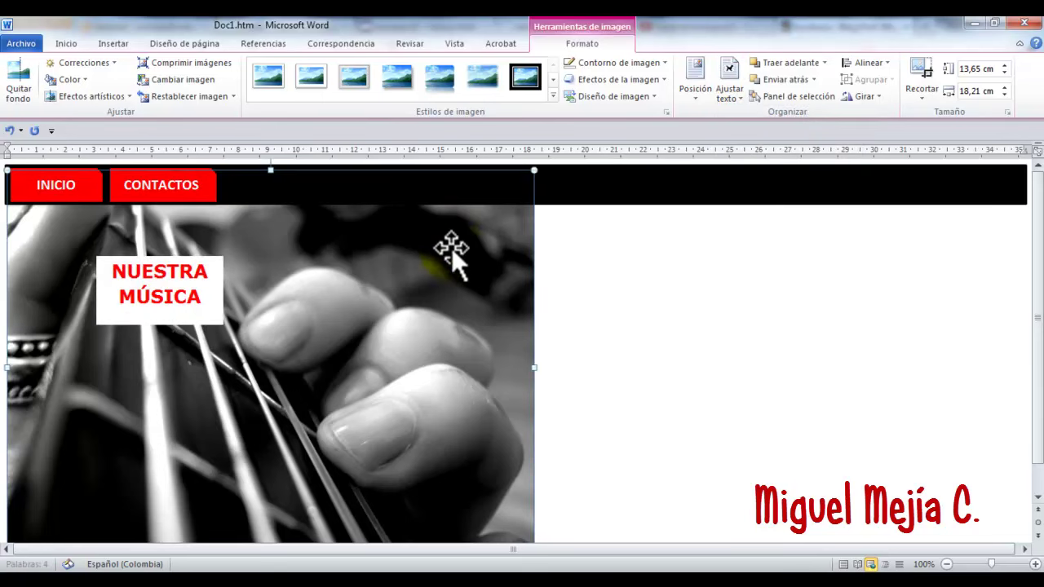
pyautogui.moveTo(518, 181)
pyautogui.mouseDown()
pyautogui.moveTo(280, 376)
pyautogui.moveTo(416, 281)
pyautogui.moveTo(431, 288)
pyautogui.mouseUp()
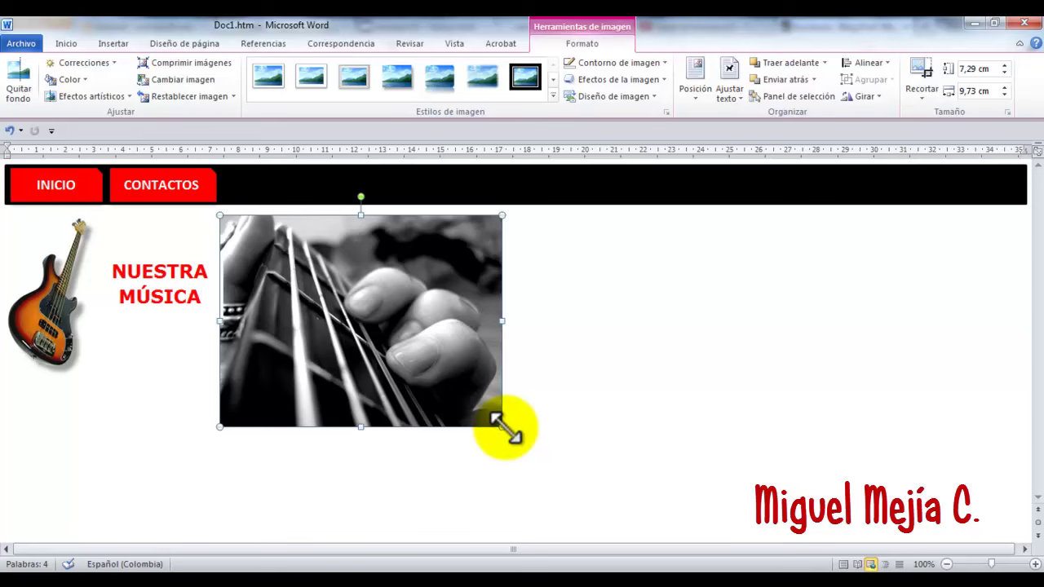
pyautogui.moveTo(503, 427)
pyautogui.mouseDown()
pyautogui.moveTo(539, 483)
pyautogui.moveTo(596, 531)
pyautogui.moveTo(622, 533)
pyautogui.mouseUp()
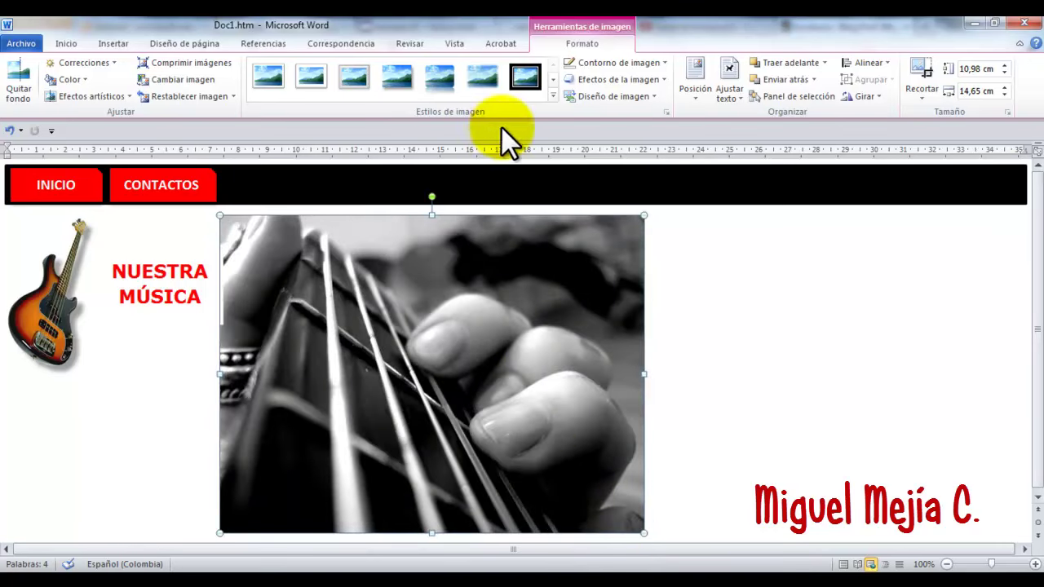
# Apply the Rectángulo sombreado picture style to the strings photo.
pyautogui.click(552, 97)
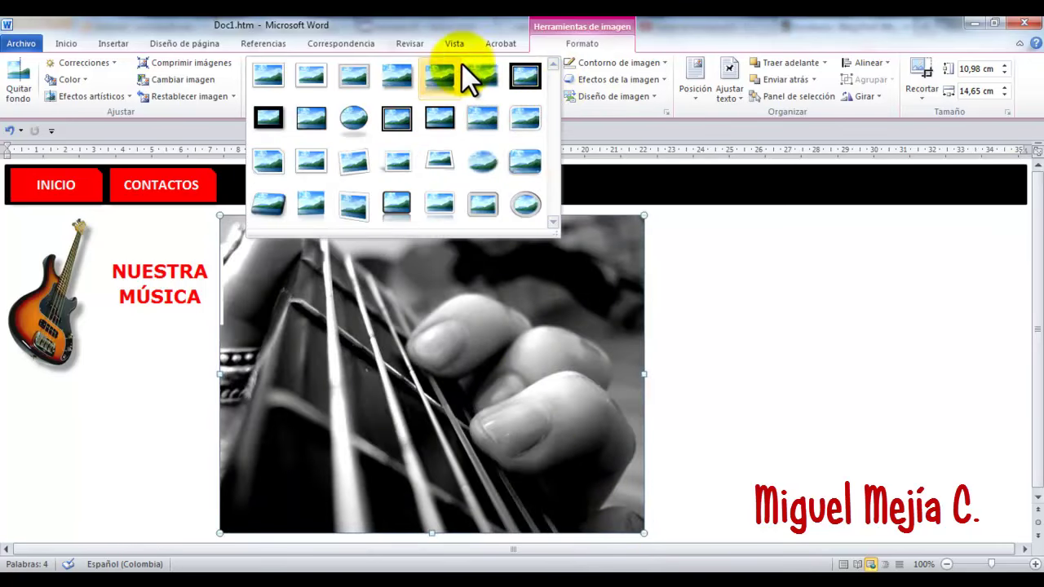
pyautogui.click(394, 80)
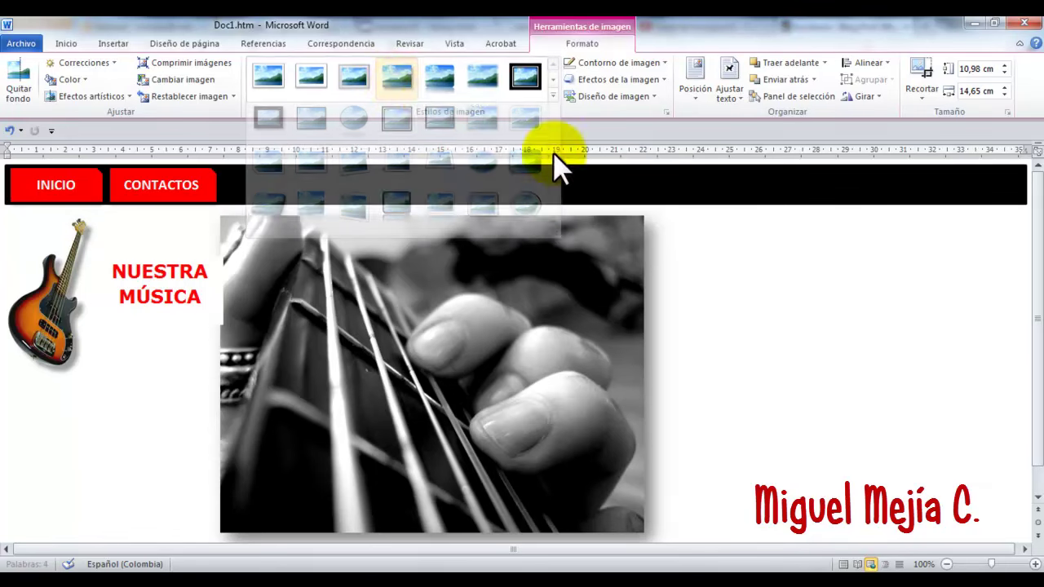
pyautogui.click(803, 330)
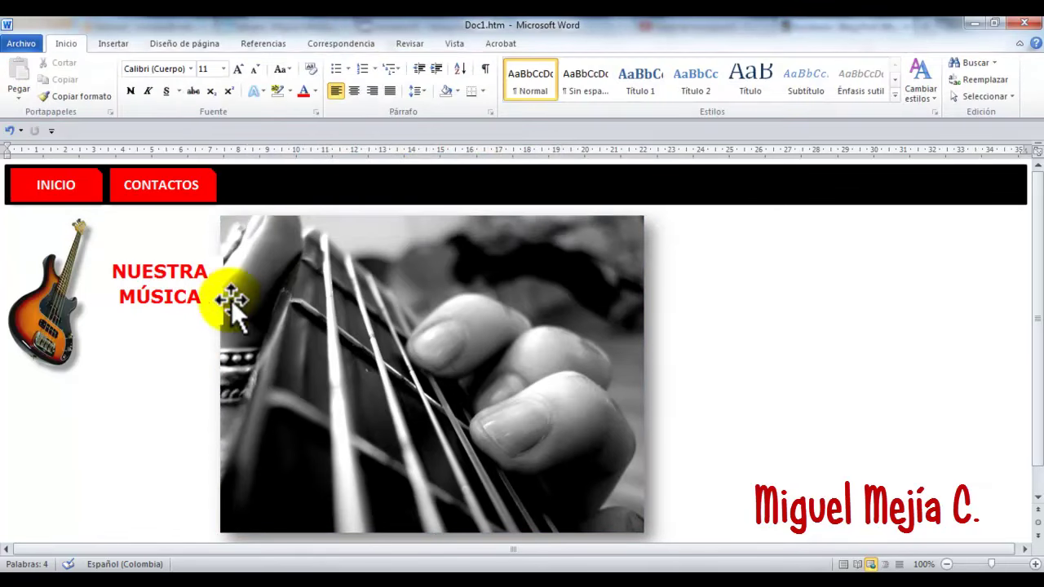
# Nudge the shadowed strings photo slightly right, clear of the NUESTRA MÚSICA title.
pyautogui.moveTo(307, 291); pyautogui.dragTo(343, 295)
pyautogui.click(793, 299)
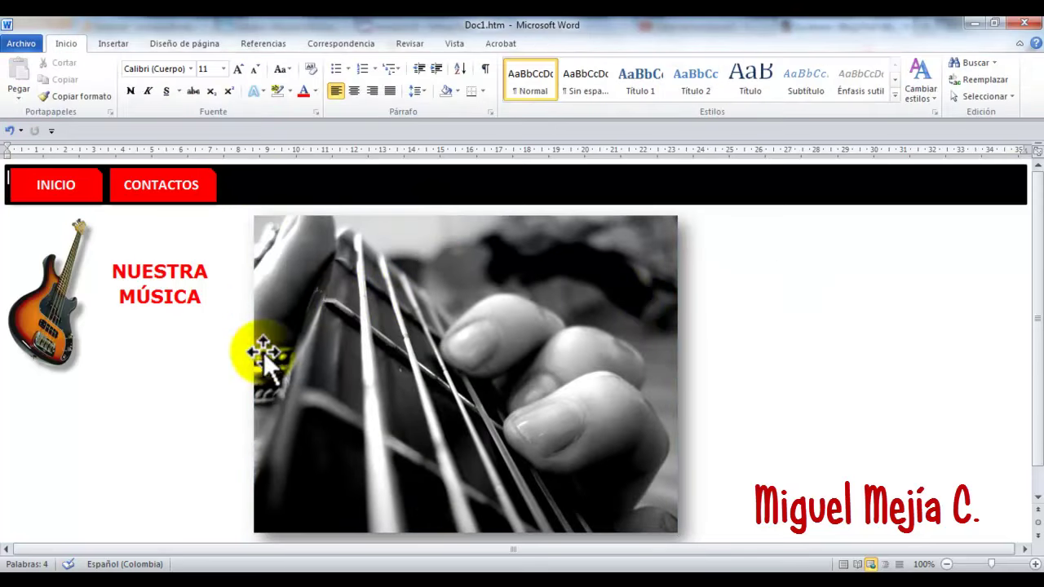
pyautogui.click(106, 44)
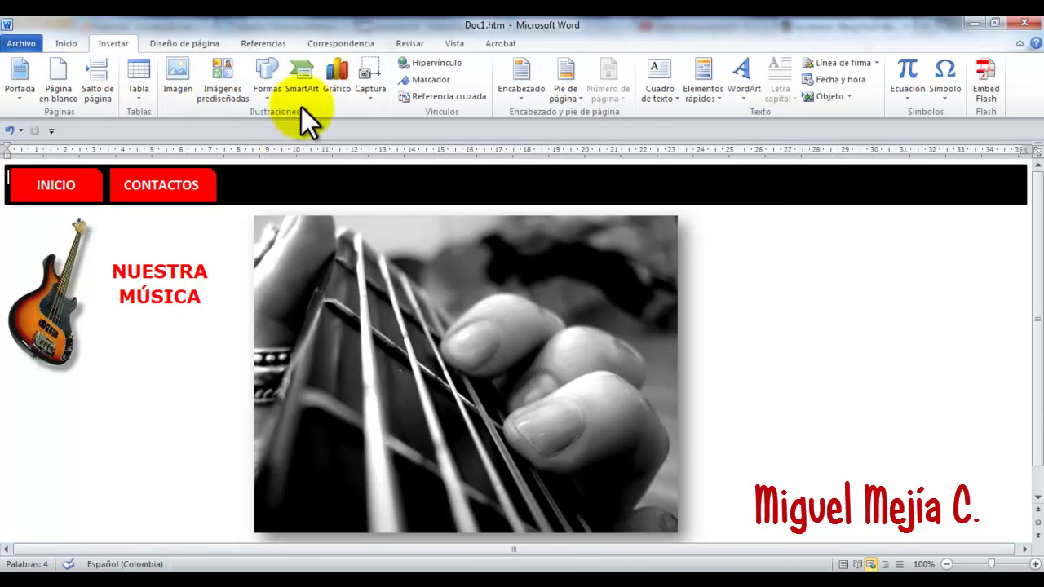
# Draw a rounded-rectangle button below the guitar and type CONÓZCANOS in it.
pyautogui.click(271, 97)
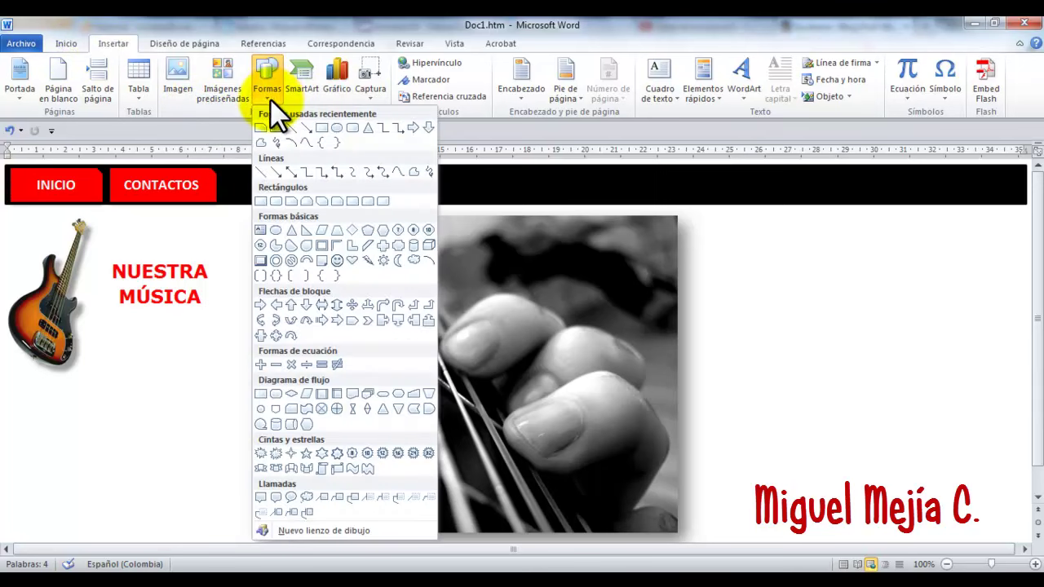
pyautogui.click(367, 202)
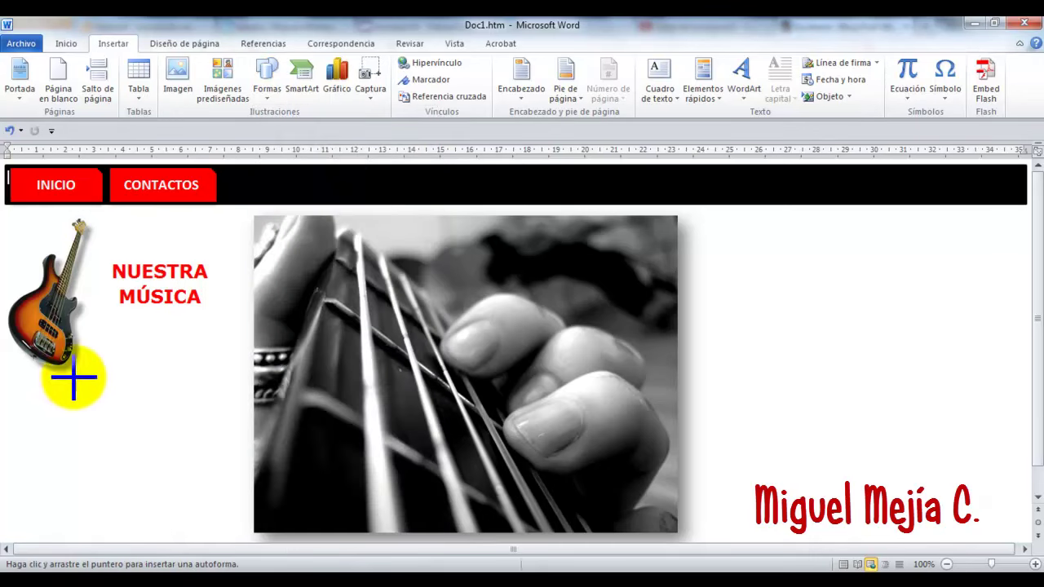
pyautogui.moveTo(16, 389); pyautogui.dragTo(242, 421)
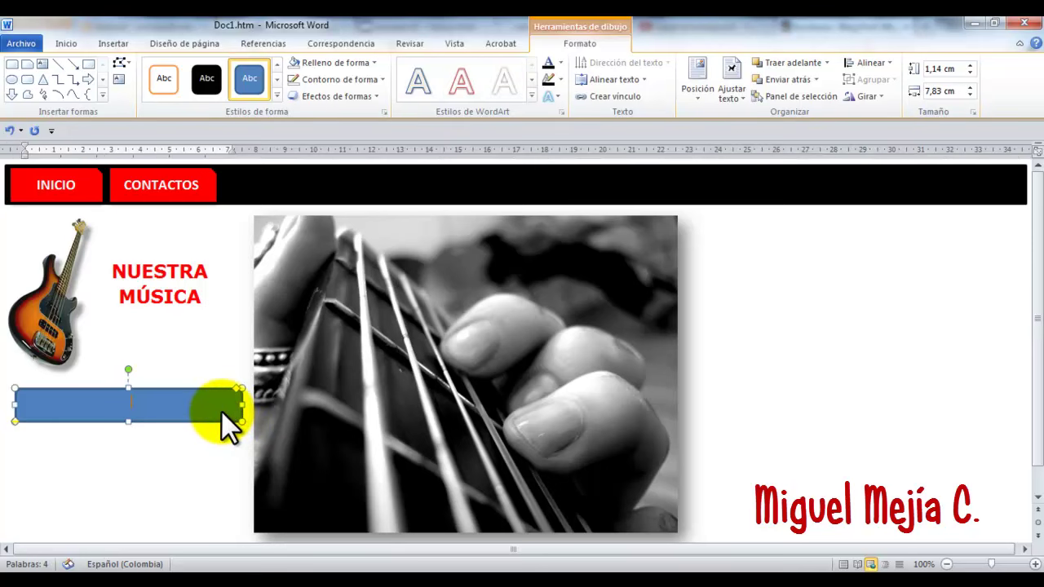
pyautogui.write('CO')
pyautogui.write('N')
pyautogui.write('ÓZCANOS')
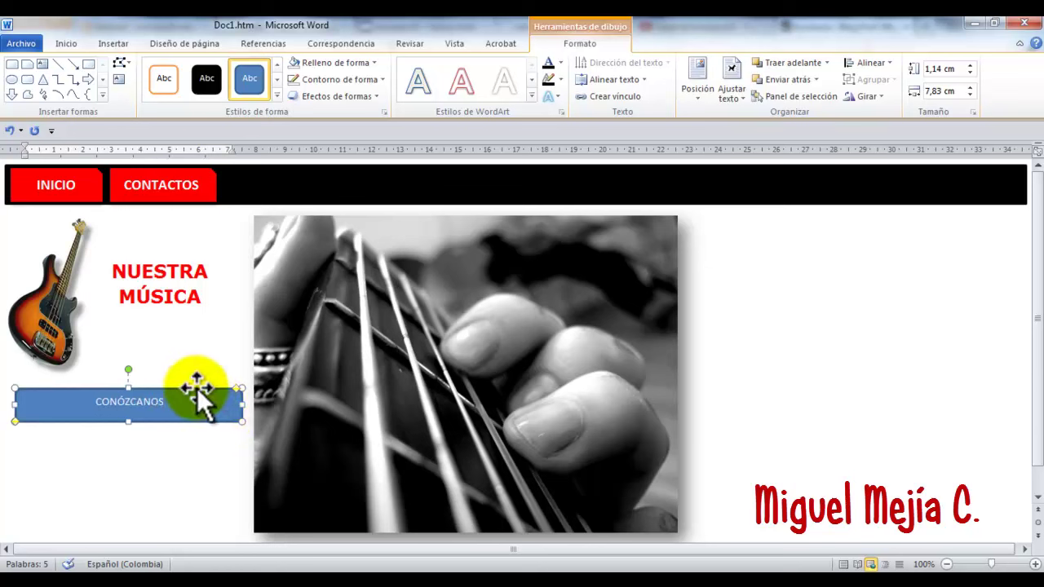
# Make the CONÓZCANOS label bold at 16 pt.
pyautogui.moveTo(193, 396); pyautogui.dragTo(101, 400)
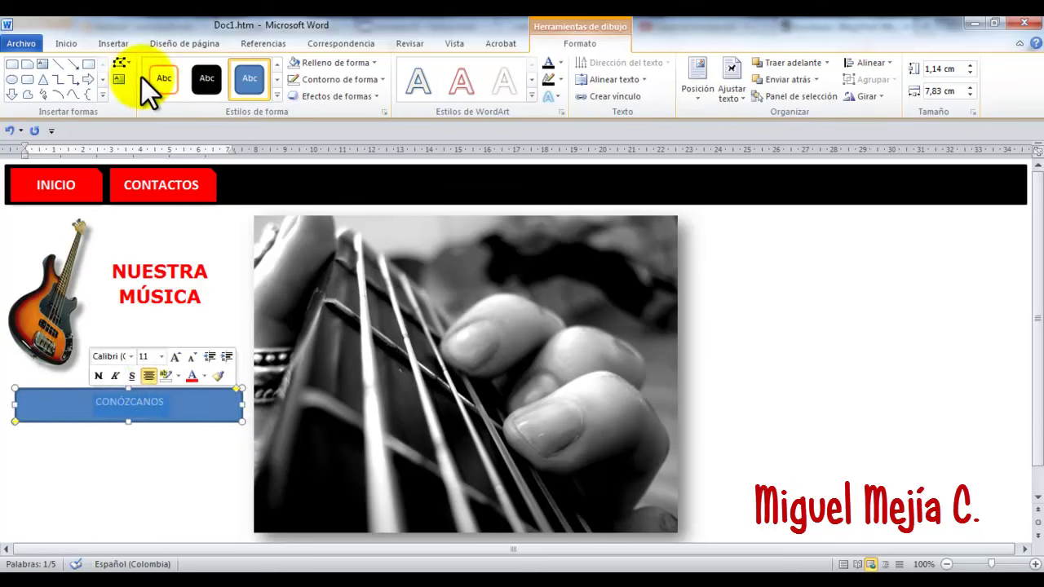
pyautogui.click(65, 43)
pyautogui.click(237, 69)
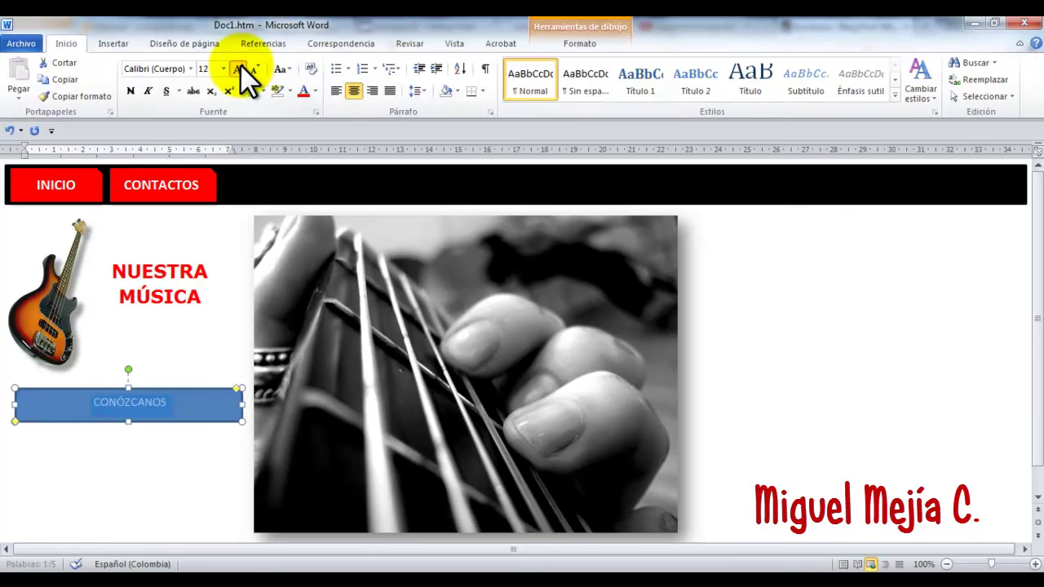
pyautogui.click(237, 69)
pyautogui.click(238, 69)
pyautogui.click(132, 90)
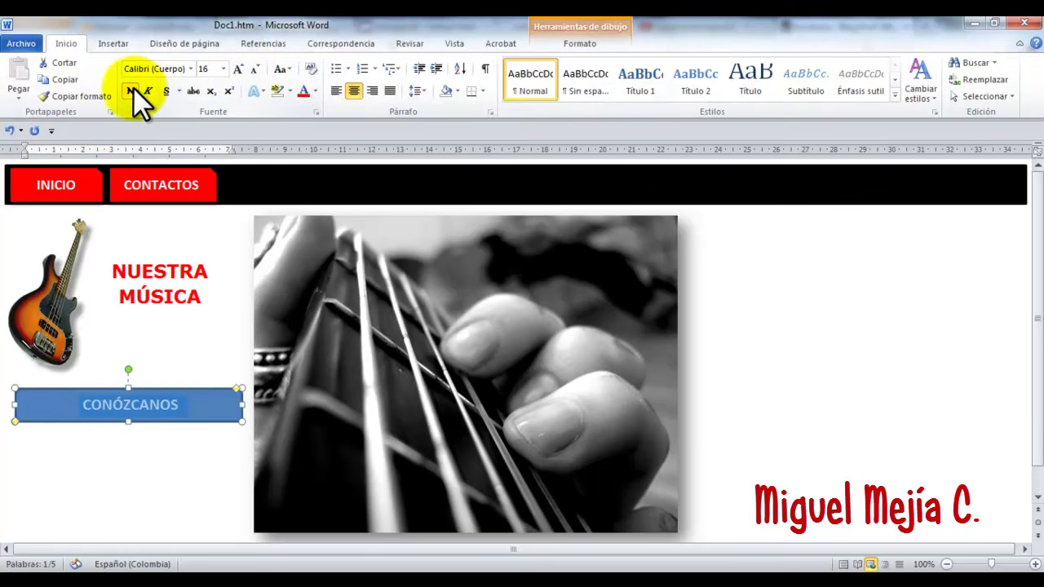
pyautogui.click(218, 389)
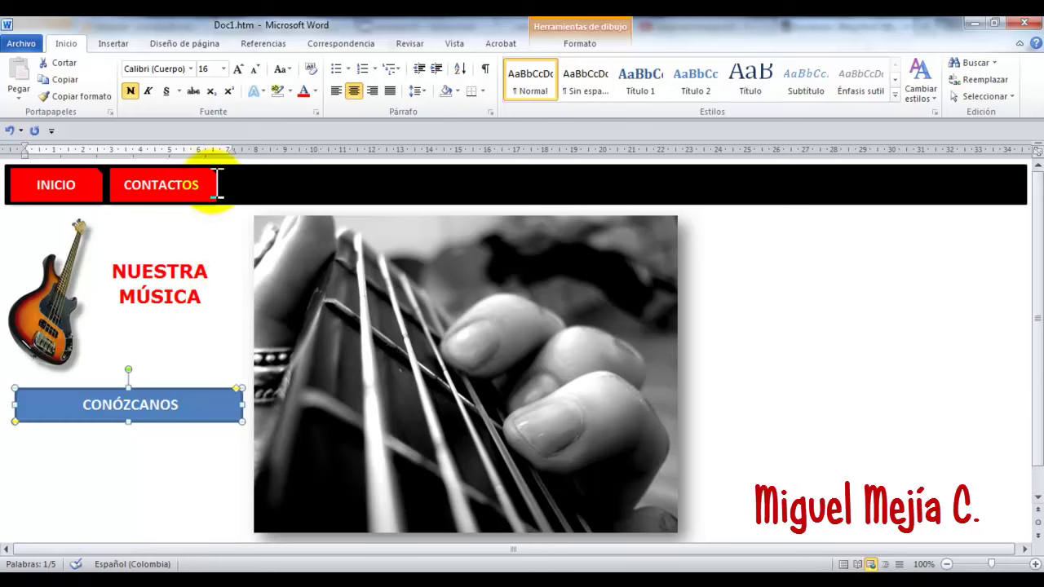
pyautogui.click(562, 23)
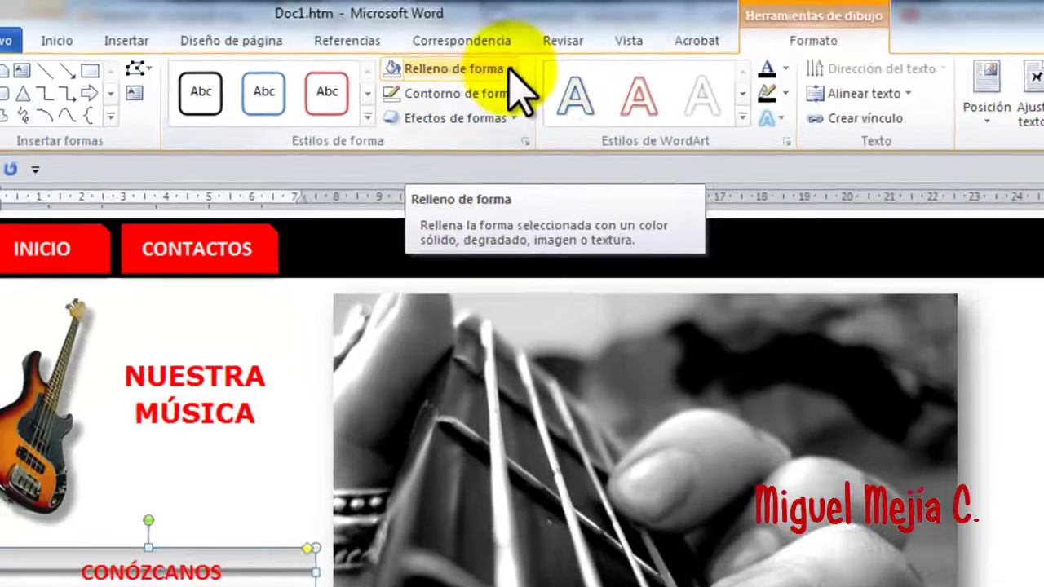
# Give the CONÓZCANOS button a light gradient fill.
pyautogui.click(364, 51)
pyautogui.moveTo(534, 395)
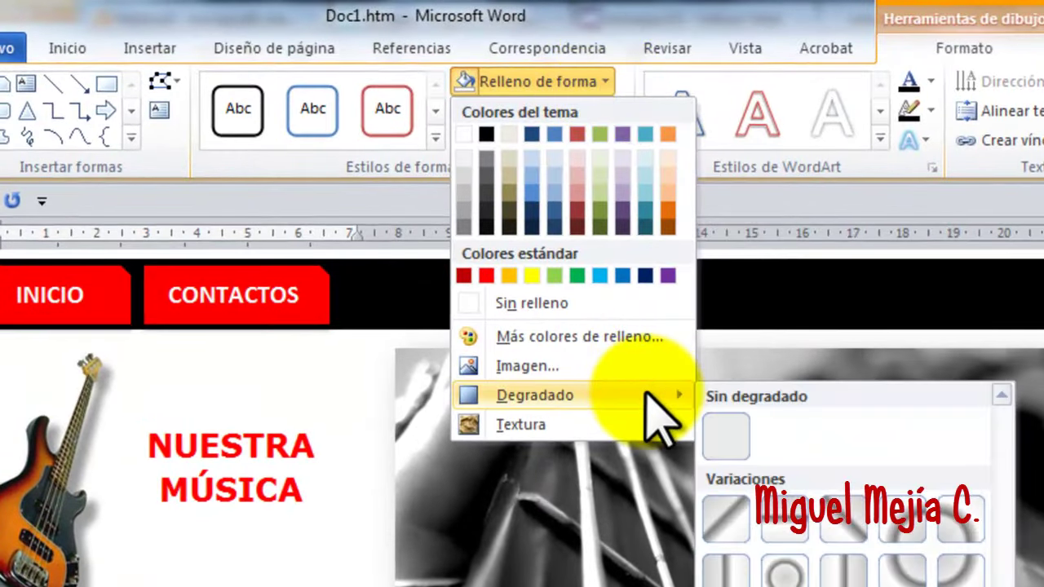
pyautogui.click(728, 424)
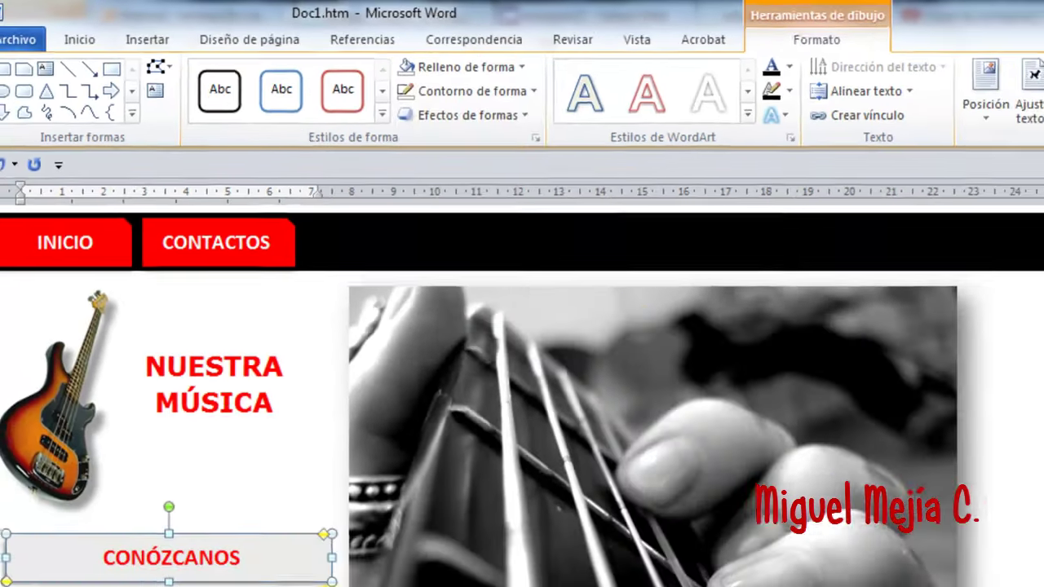
pyautogui.click(287, 560)
# Copy the button twice, stacking the two copies beneath the original.
pyautogui.click(287, 524)
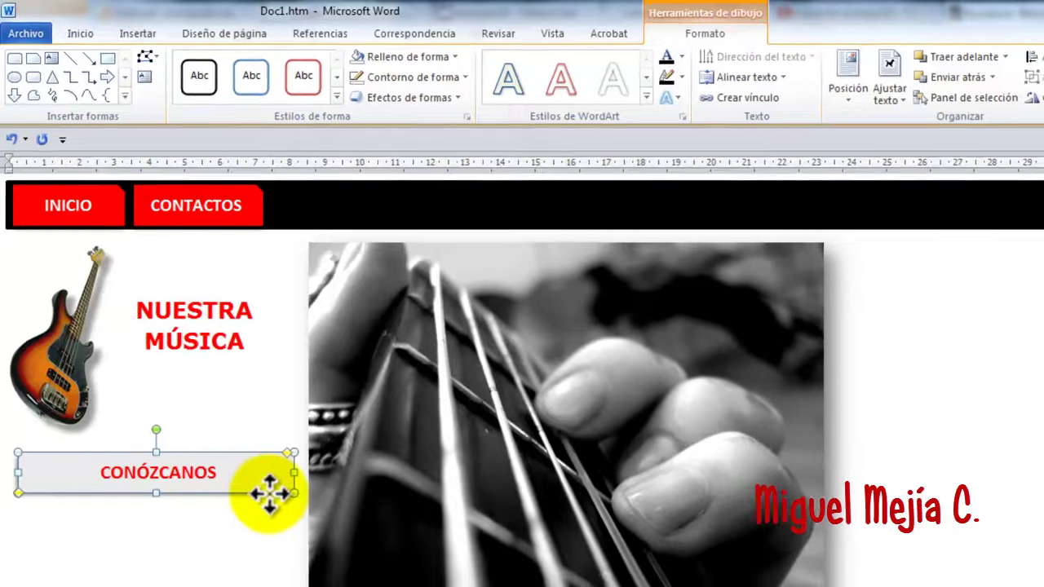
pyautogui.moveTo(287, 524)
pyautogui.mouseDown()
pyautogui.moveTo(249, 506)
pyautogui.moveTo(243, 522)
pyautogui.mouseUp()
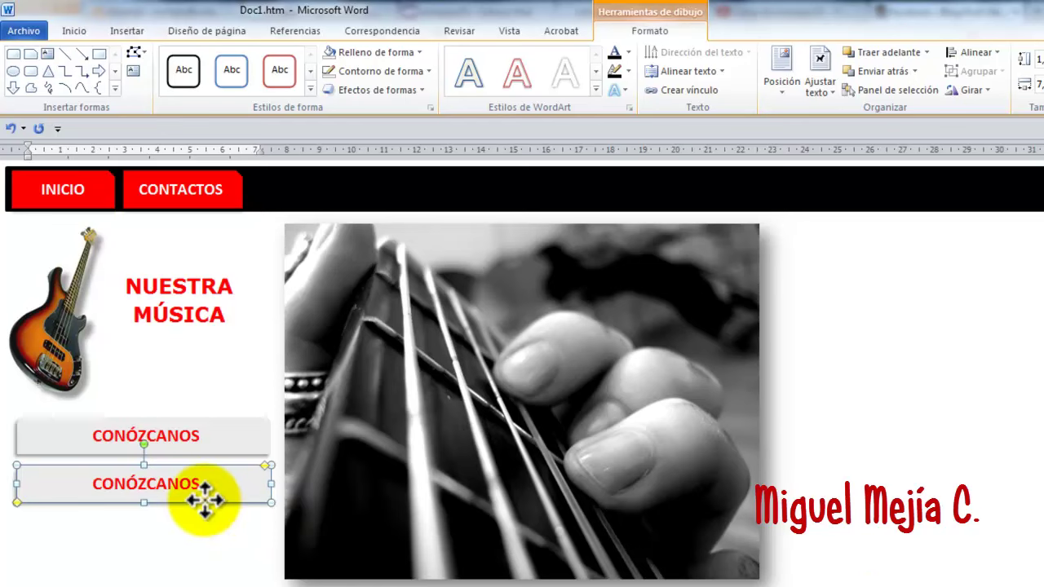
pyautogui.moveTo(206, 499); pyautogui.dragTo(214, 548)
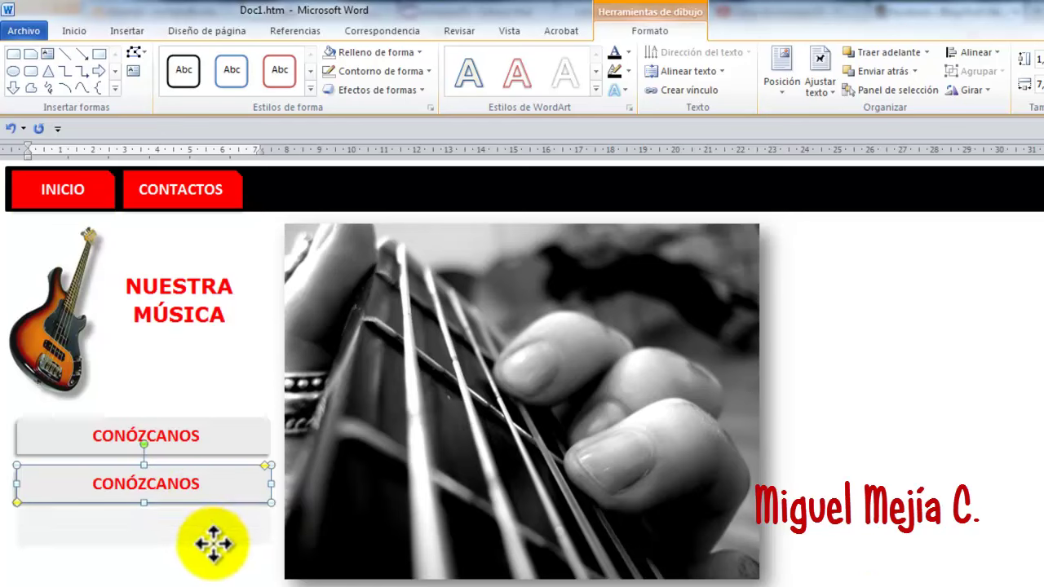
pyautogui.click(933, 448)
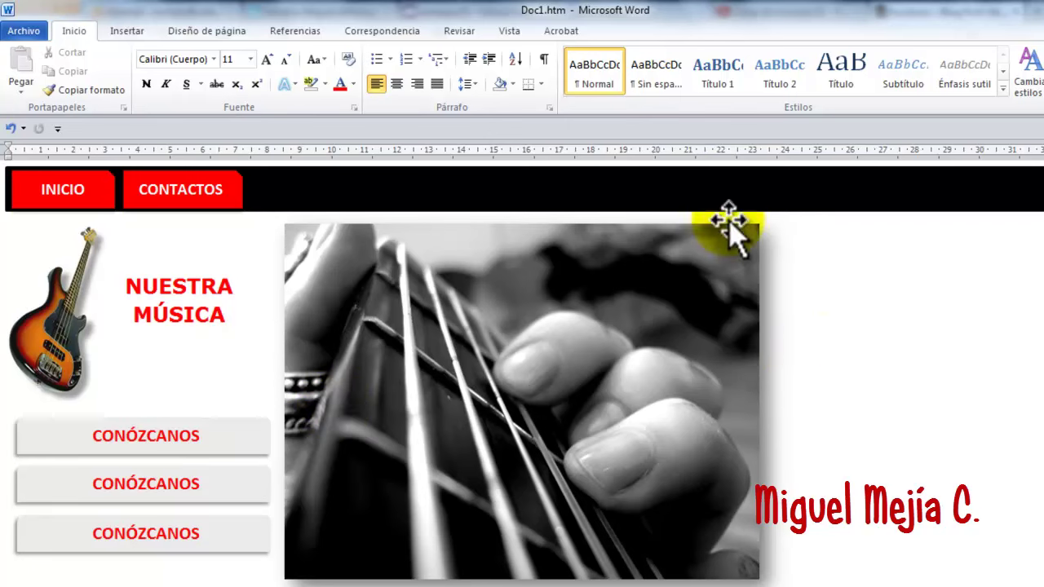
# Insert a simple placeholder text box and place it right of the strings photo.
pyautogui.click(139, 31)
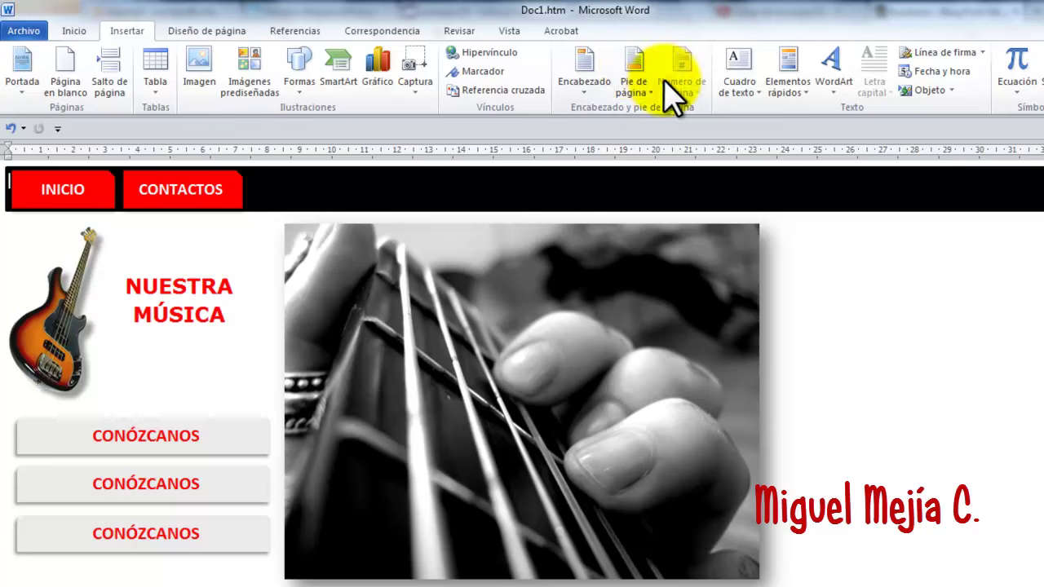
pyautogui.click(738, 58)
pyautogui.click(799, 192)
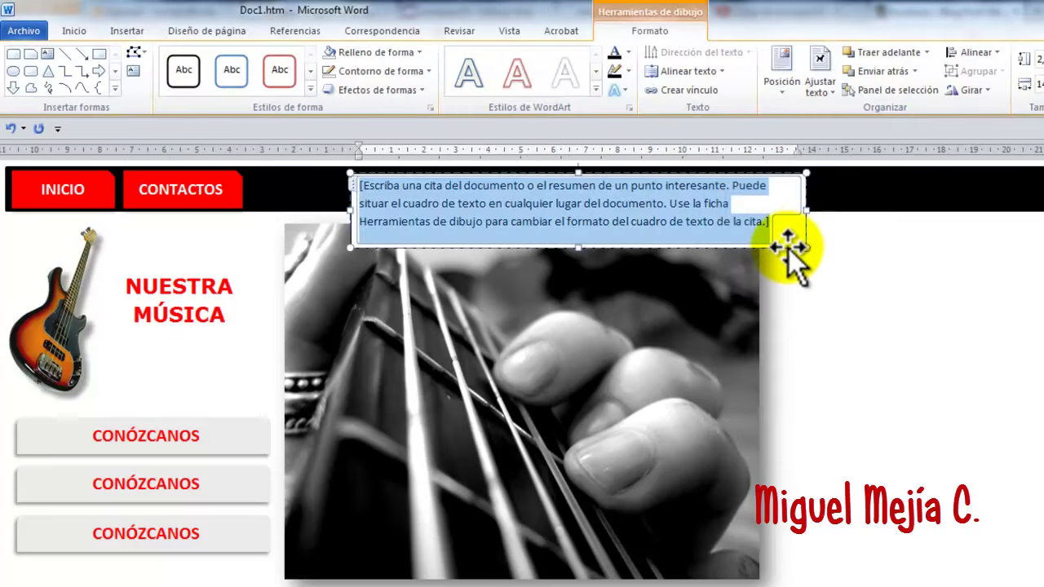
pyautogui.moveTo(789, 249)
pyautogui.mouseDown()
pyautogui.moveTo(1040, 294)
pyautogui.moveTo(1010, 303)
pyautogui.mouseUp()
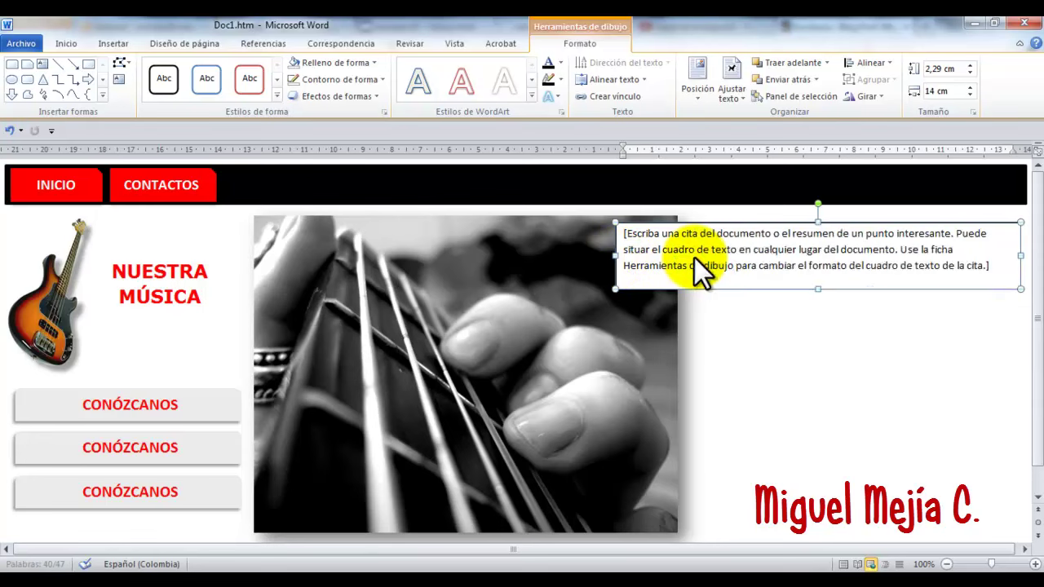
pyautogui.moveTo(676, 258); pyautogui.dragTo(754, 269)
pyautogui.click(770, 339)
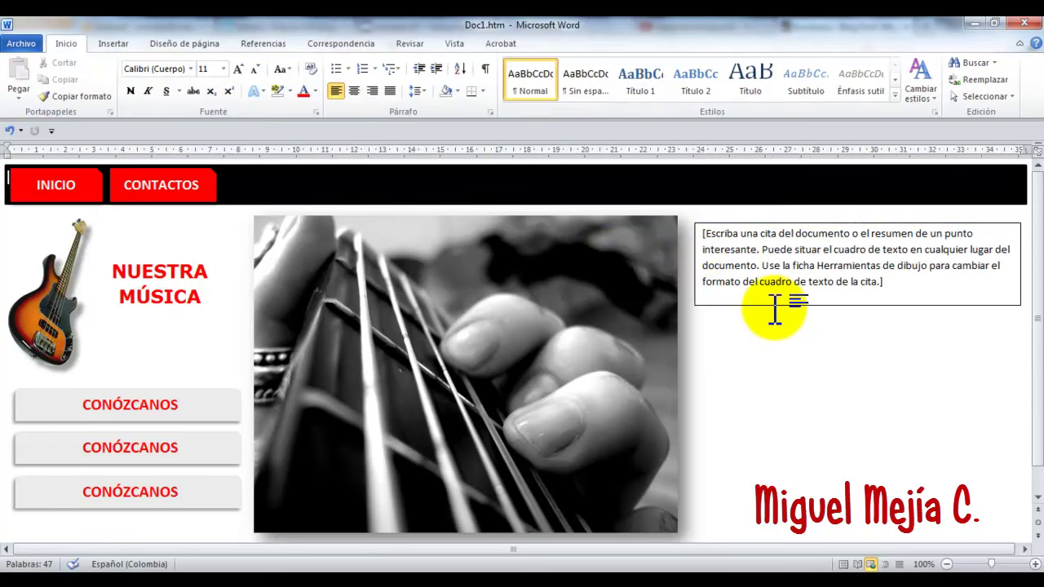
# Remove the text box's outline and make it narrower from the left side.
pyautogui.click(775, 305)
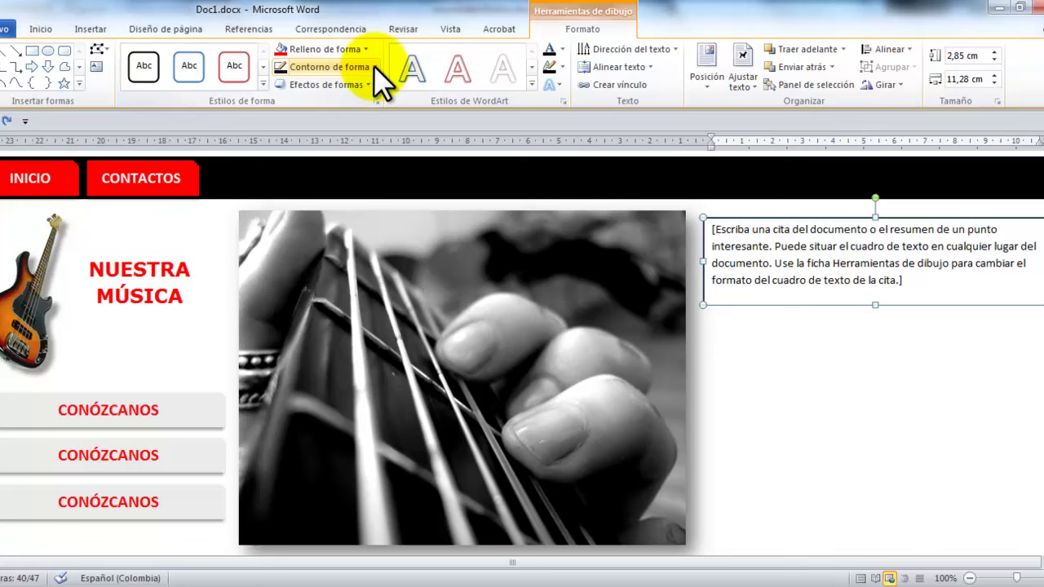
pyautogui.click(374, 66)
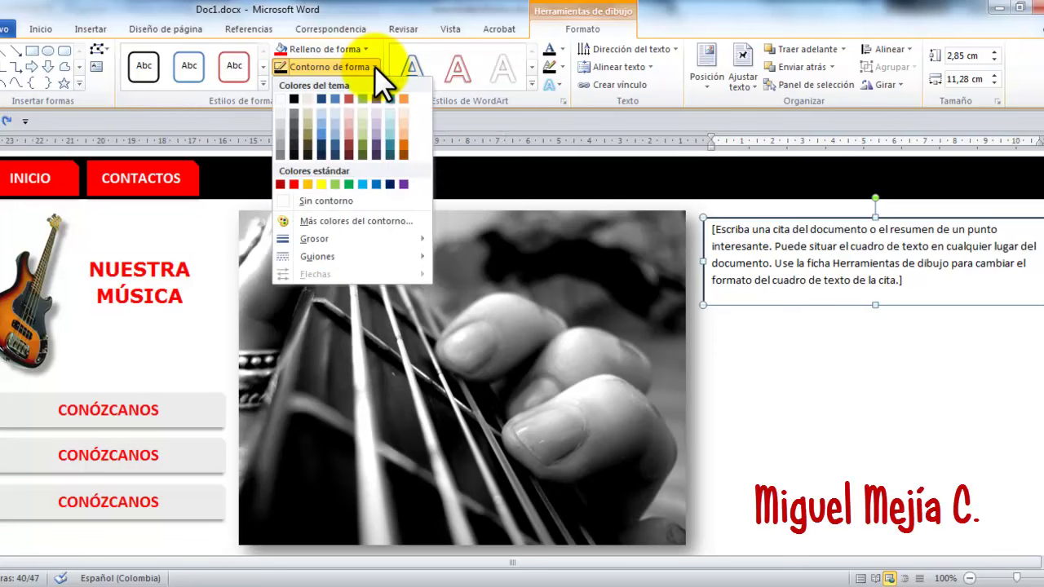
pyautogui.click(315, 202)
pyautogui.click(865, 379)
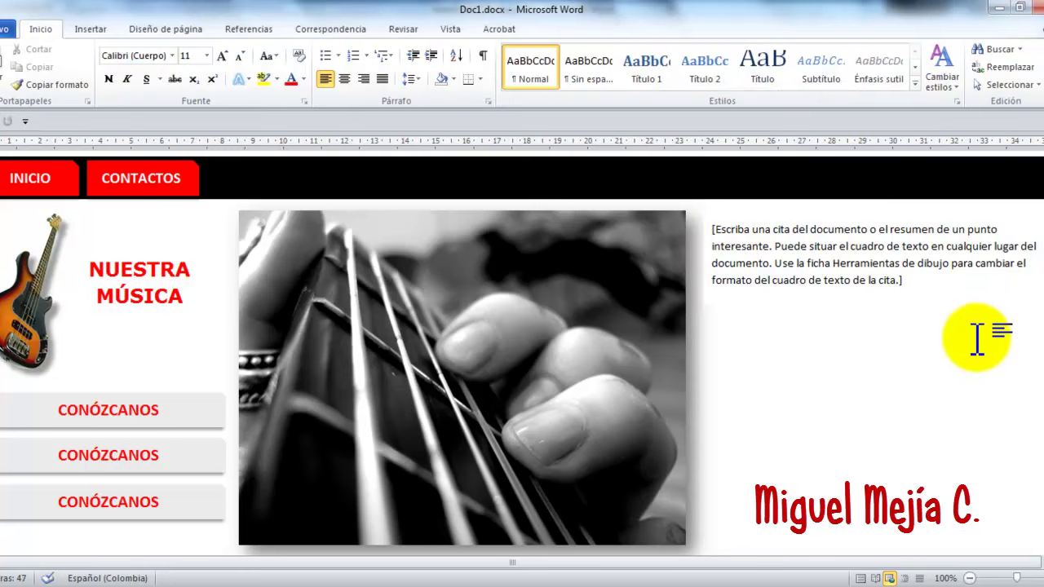
pyautogui.click(769, 302)
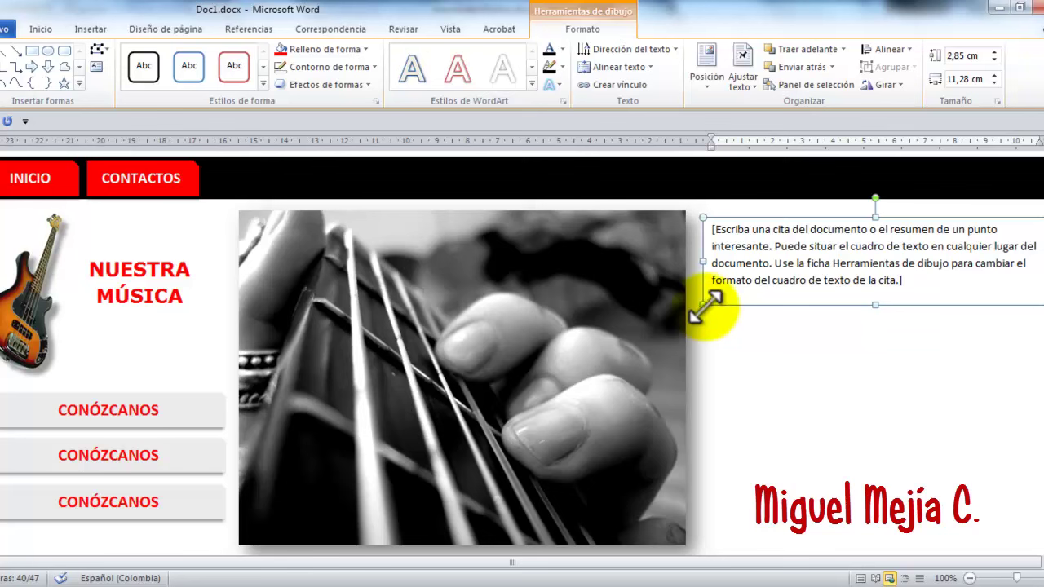
pyautogui.moveTo(704, 307); pyautogui.dragTo(734, 304)
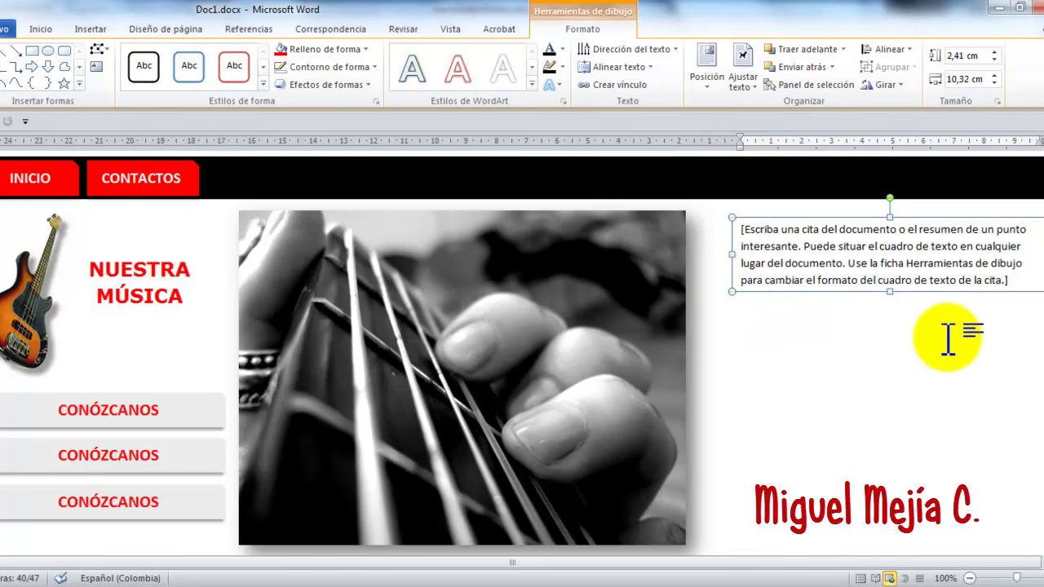
pyautogui.click(948, 341)
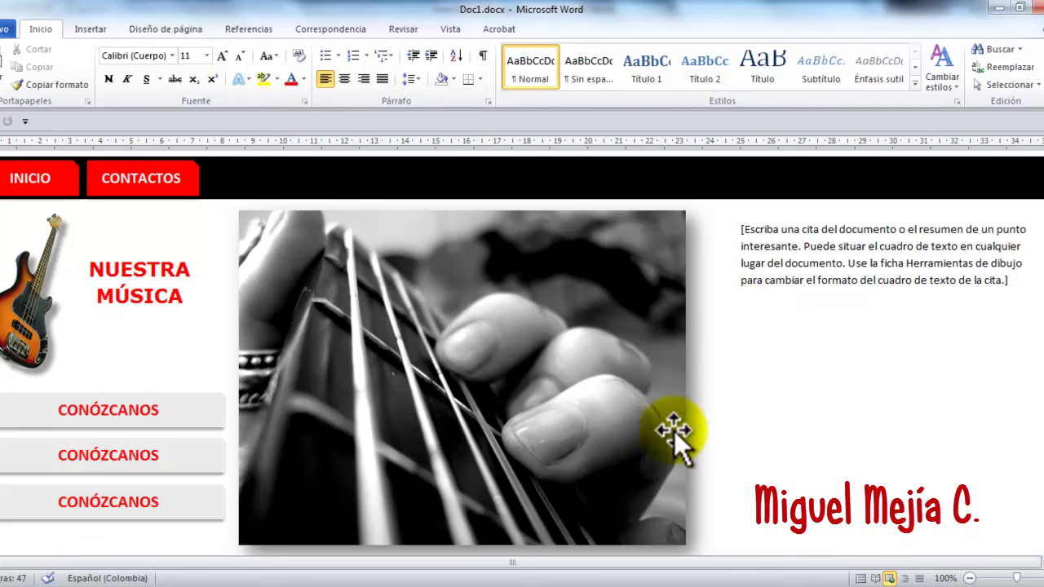
pyautogui.click(91, 27)
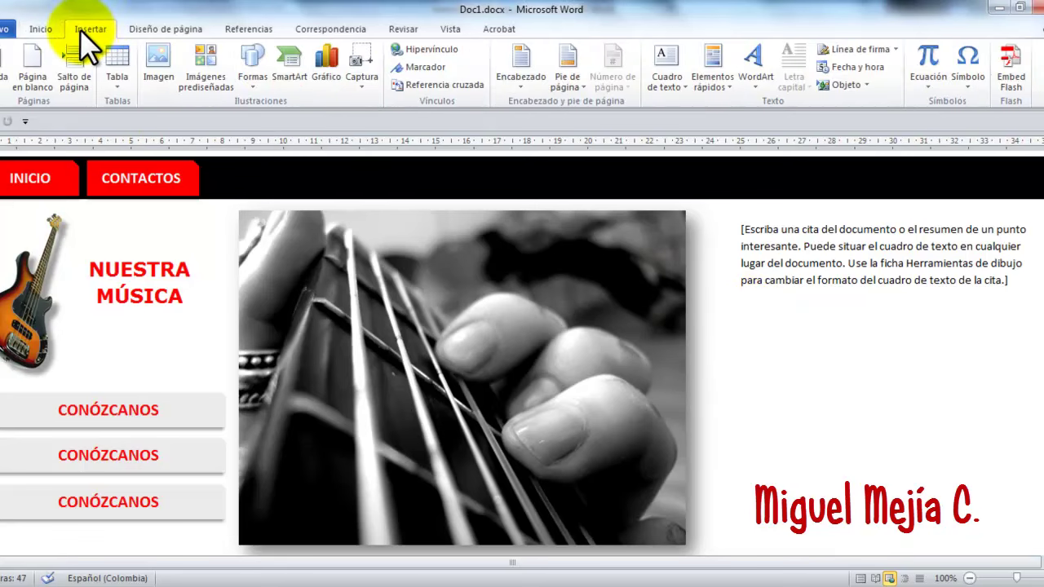
# In the Insert Picture dialog, browse to the present\imágenes folder on the desktop.
pyautogui.click(155, 60)
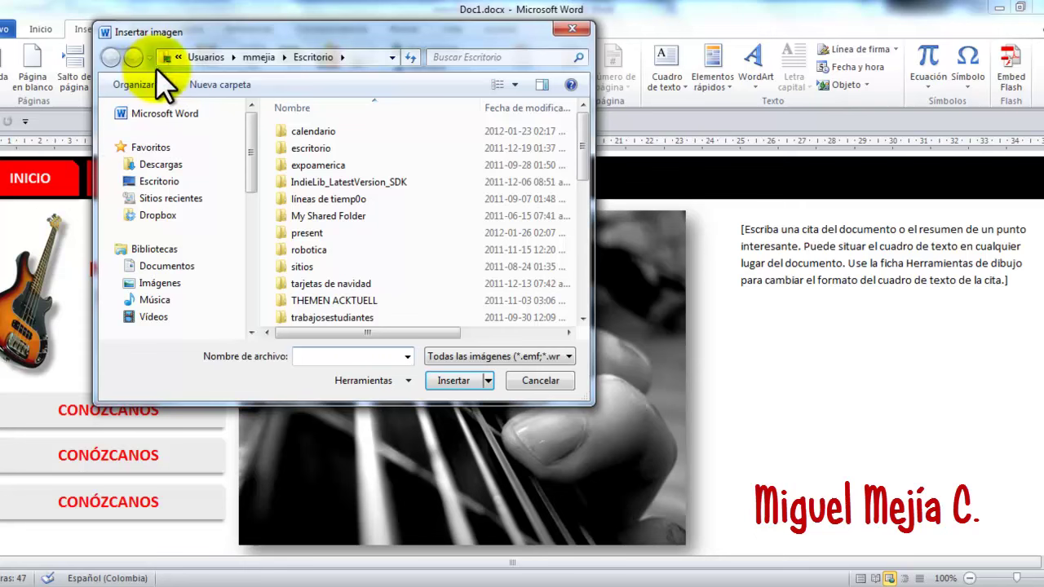
pyautogui.click(159, 181)
pyautogui.click(540, 218)
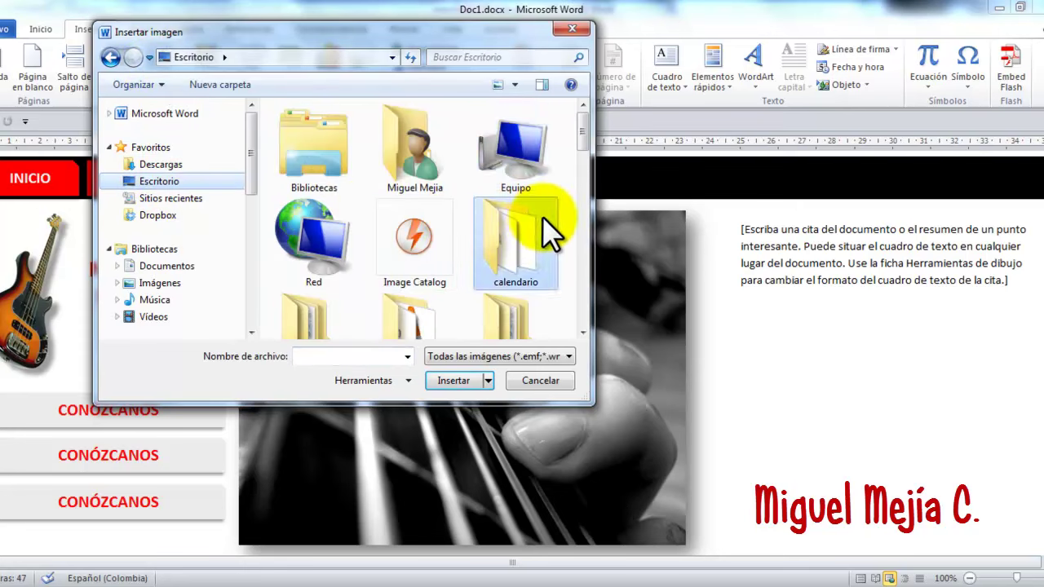
pyautogui.scroll(-2, 541, 218)
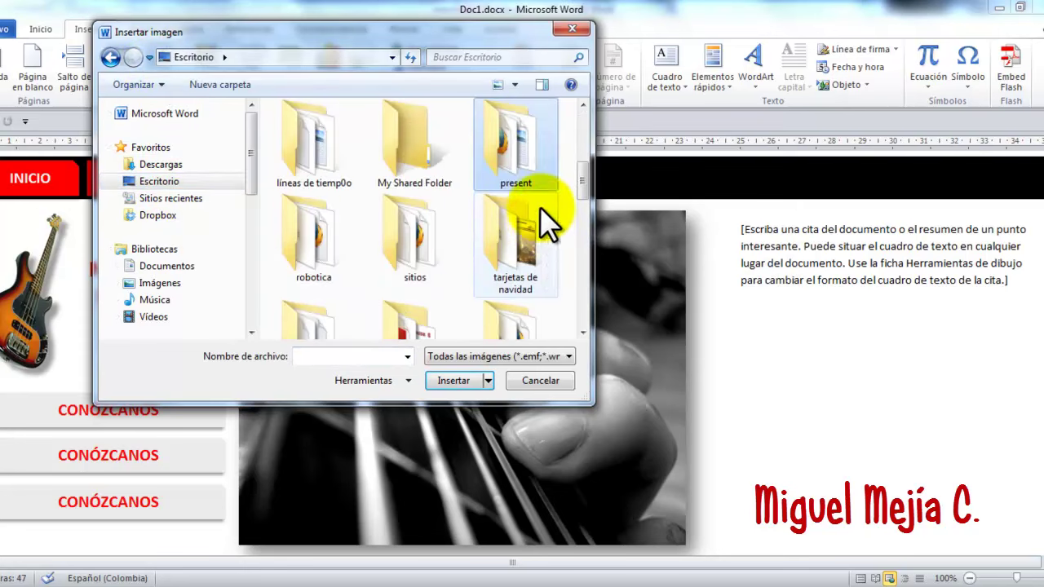
pyautogui.doubleClick(509, 153)
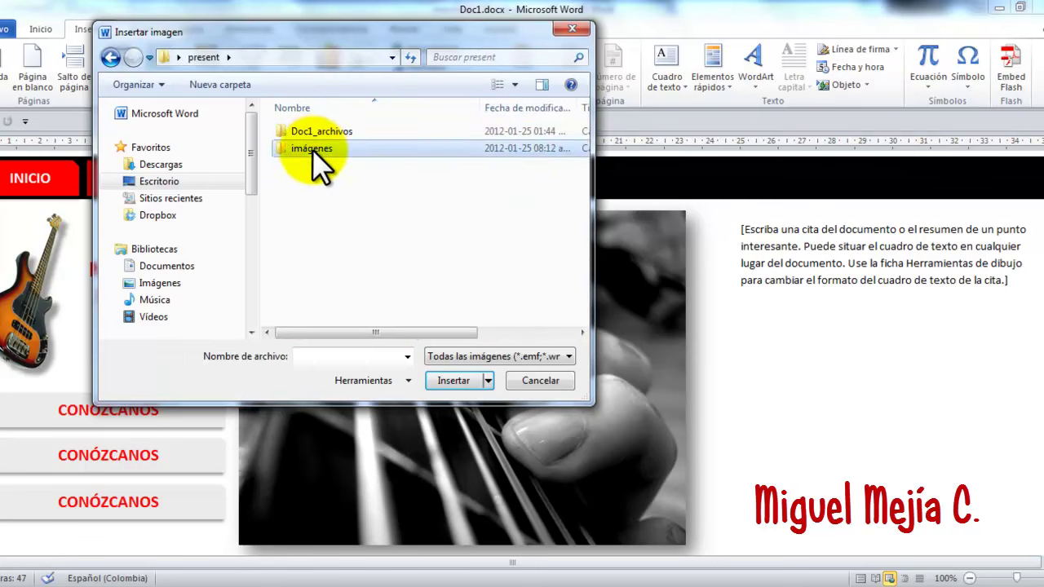
pyautogui.doubleClick(313, 150)
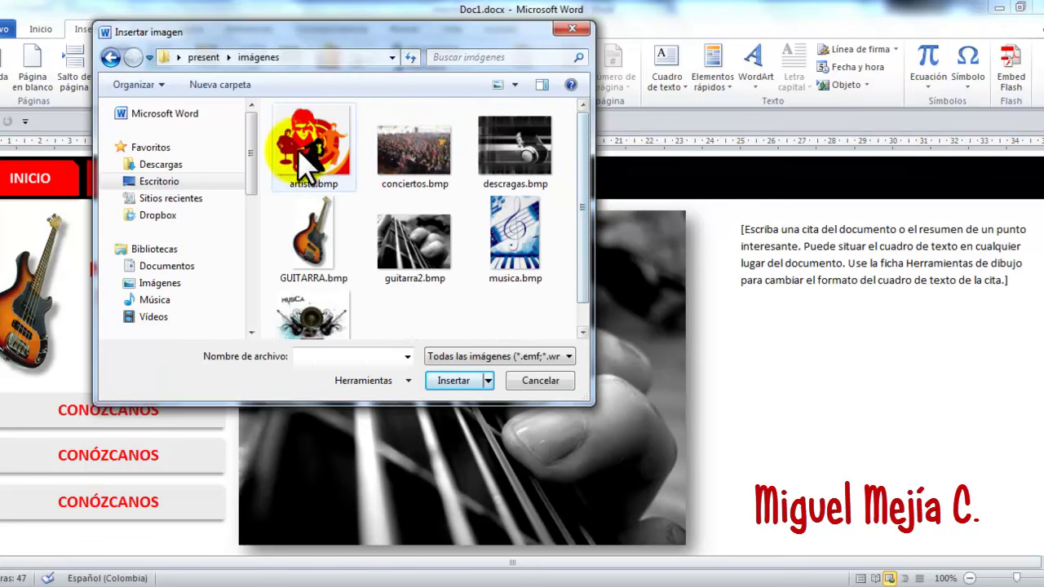
# Insert artista.bmp, musica.bmp and simbolos.bmp together, then shrink the simbolos picture.
pyautogui.click(311, 150)
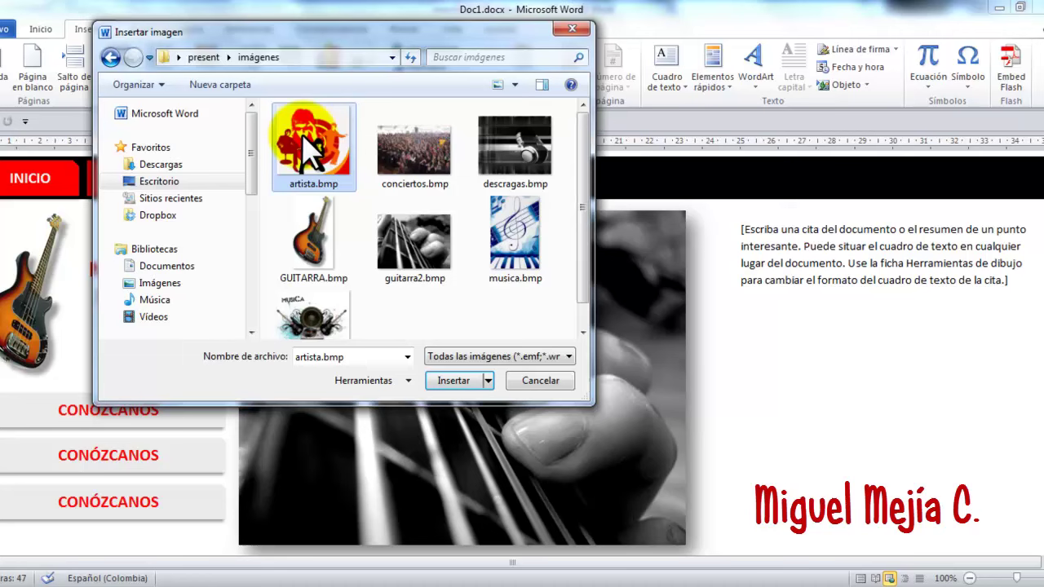
pyautogui.keyDown('ctrl'); pyautogui.click(525, 246); pyautogui.keyUp('ctrl')
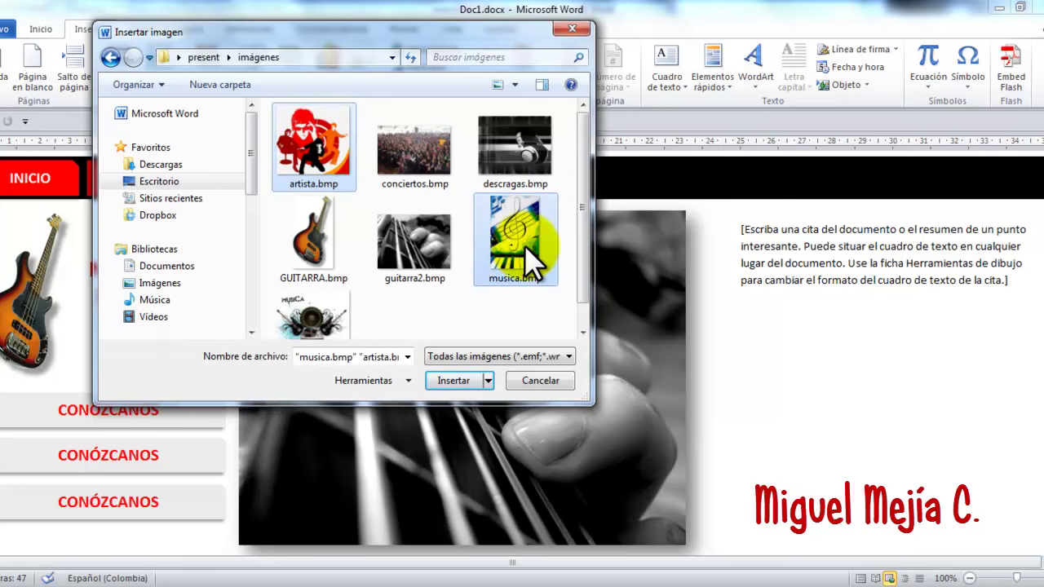
pyautogui.keyDown('ctrl'); pyautogui.click(320, 311); pyautogui.keyUp('ctrl')
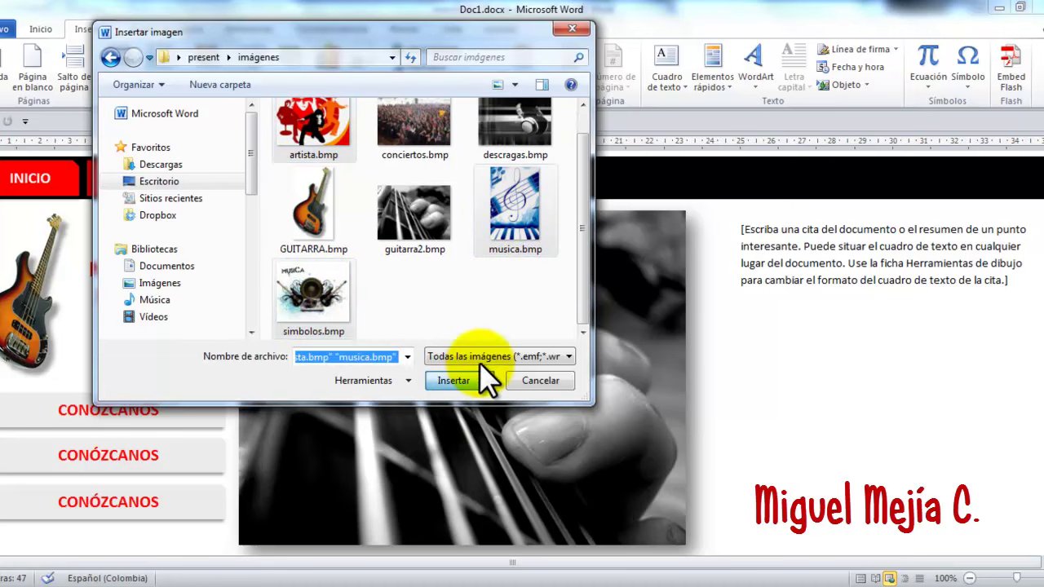
pyautogui.click(480, 376)
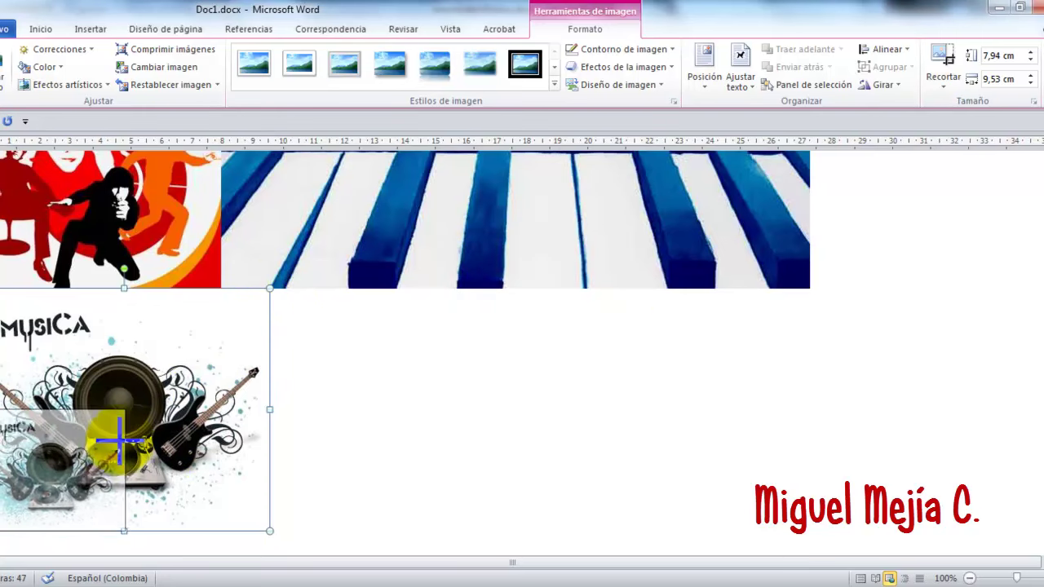
pyautogui.moveTo(270, 292); pyautogui.dragTo(105, 432)
pyautogui.click(168, 361)
# Shrink the artista picture and the musica picture to about 9 cm wide.
pyautogui.moveTo(227, 300); pyautogui.dragTo(77, 441)
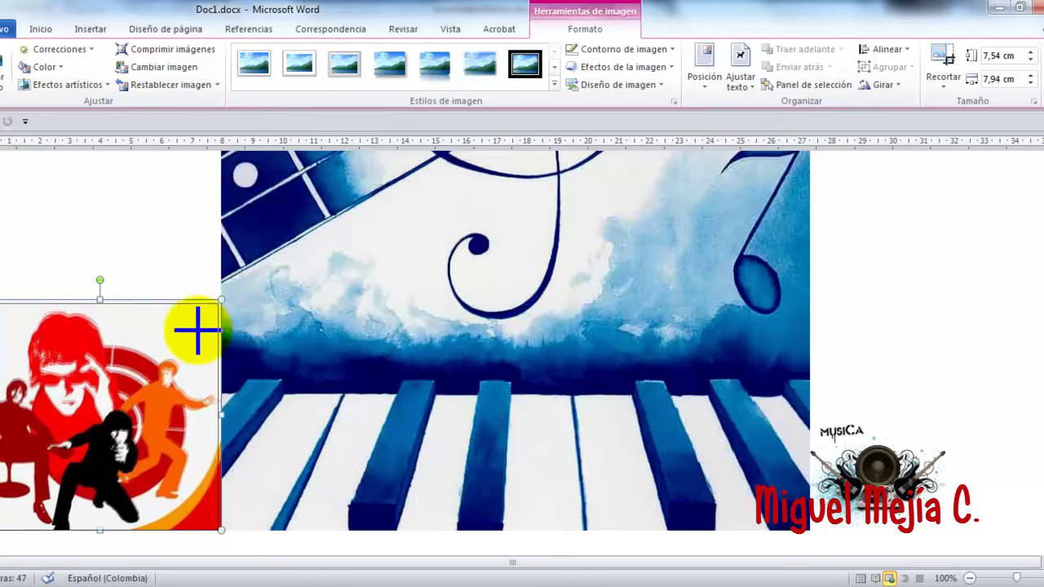
pyautogui.click(408, 361)
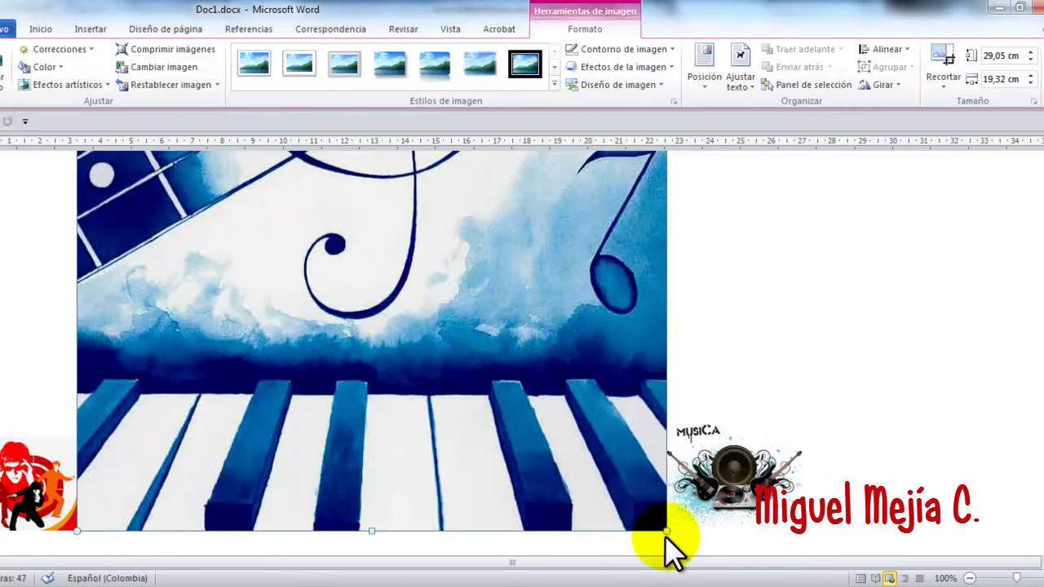
pyautogui.moveTo(667, 531); pyautogui.dragTo(458, 324)
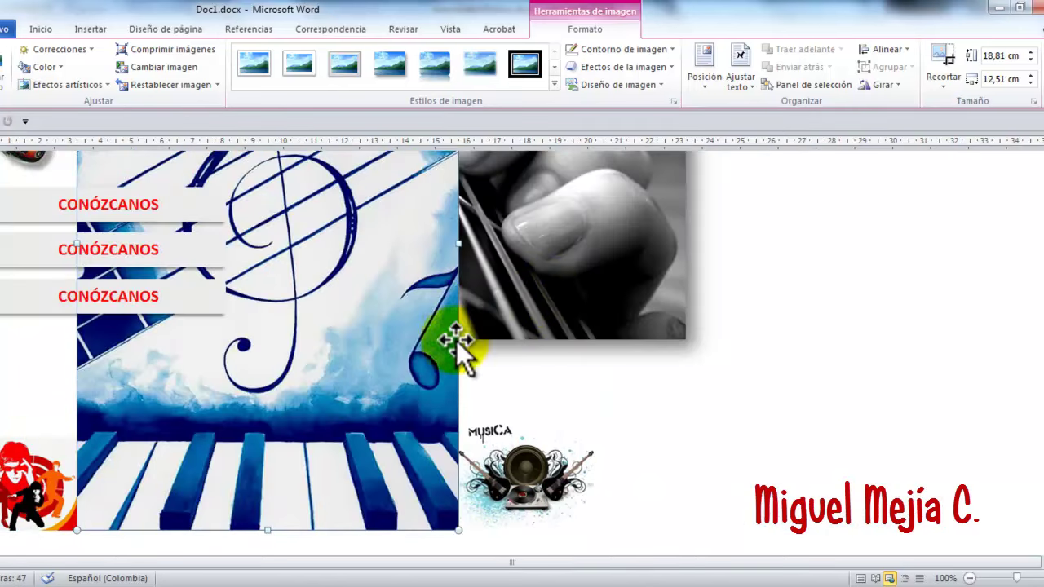
pyautogui.moveTo(463, 531); pyautogui.dragTo(264, 339)
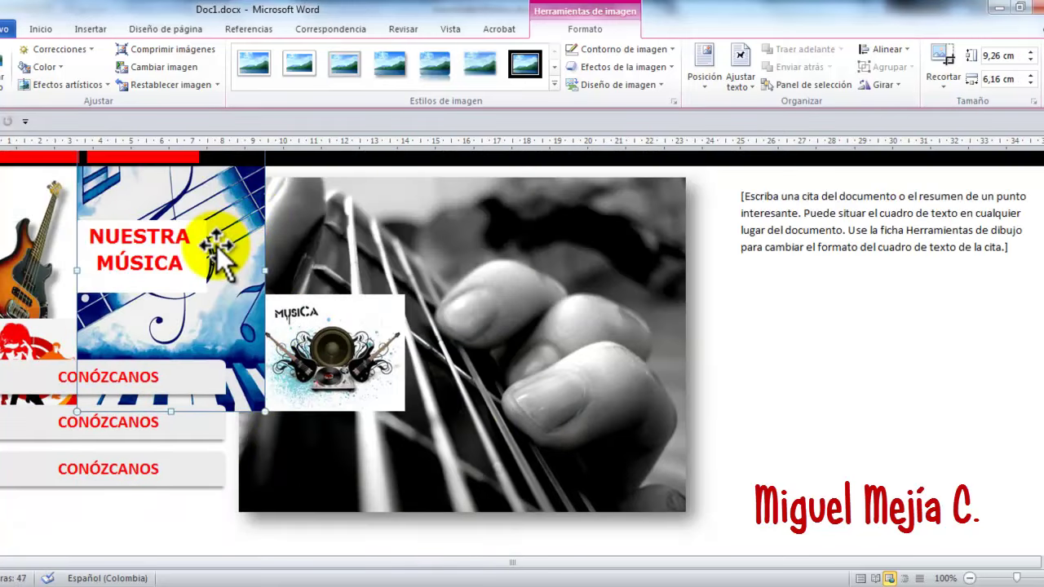
# Set the musica picture behind text, move it to the right column and shrink it.
pyautogui.moveTo(225, 245); pyautogui.dragTo(887, 364)
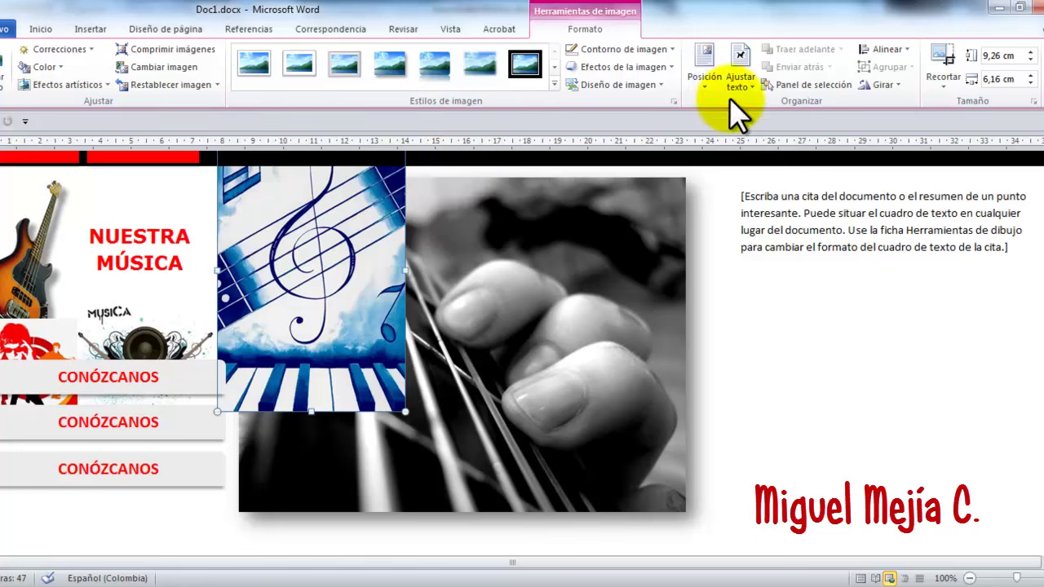
pyautogui.click(752, 88)
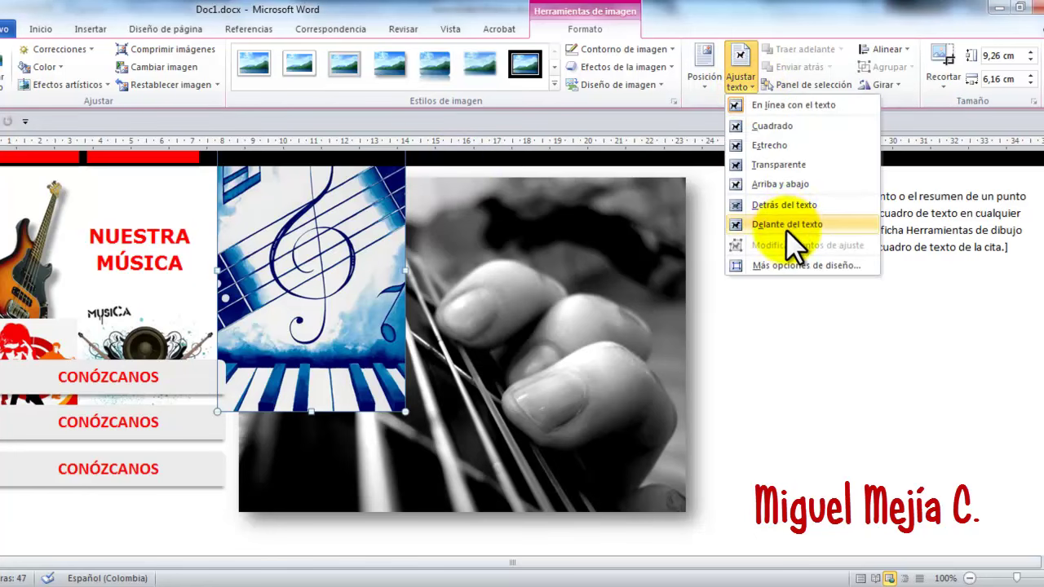
pyautogui.click(787, 206)
pyautogui.moveTo(317, 242); pyautogui.dragTo(765, 307)
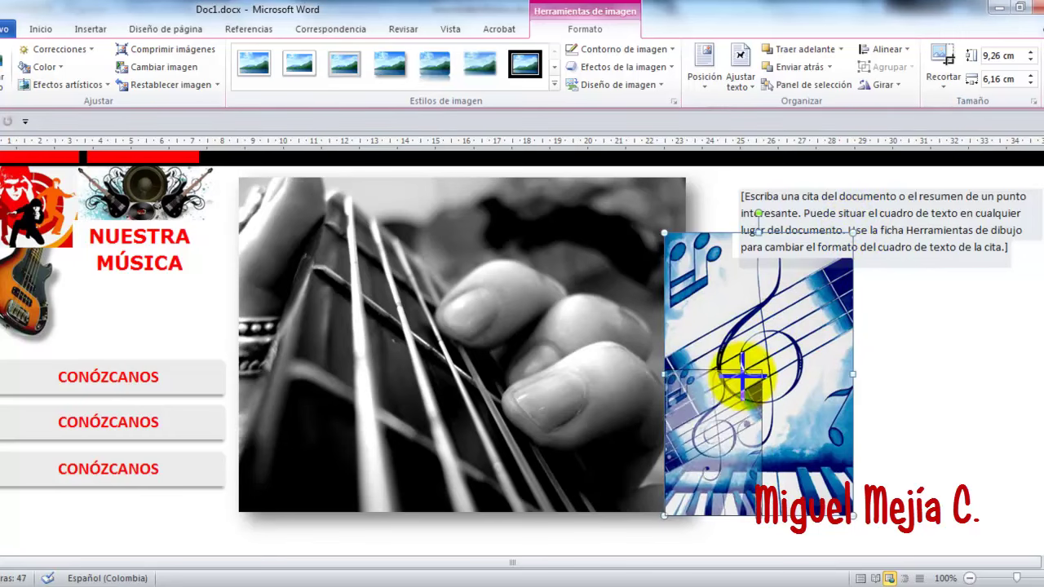
pyautogui.moveTo(841, 241)
pyautogui.mouseDown()
pyautogui.moveTo(743, 398)
pyautogui.moveTo(781, 302)
pyautogui.moveTo(791, 304)
pyautogui.mouseUp()
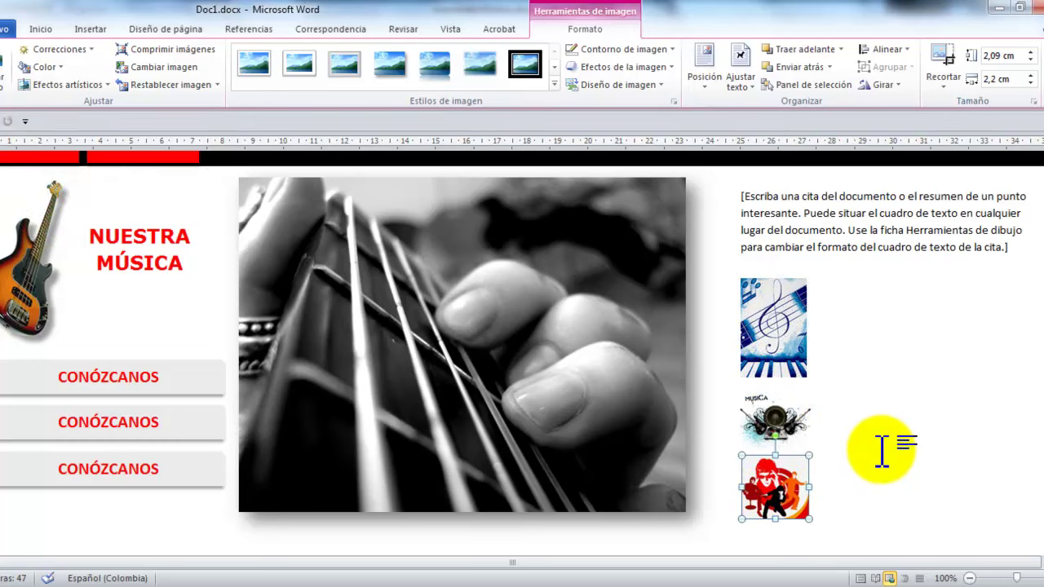
# Left-align the three pictures stacked in the right column.
pyautogui.keyDown('shift'); pyautogui.click(775, 437); pyautogui.keyUp('shift')
pyautogui.keyDown('shift'); pyautogui.click(770, 348); pyautogui.keyUp('shift')
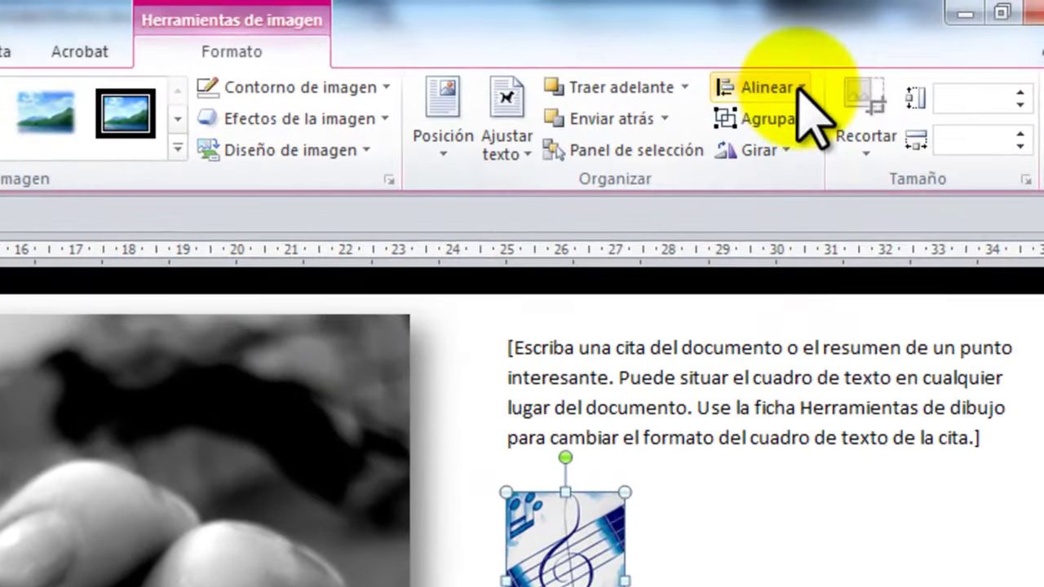
pyautogui.click(885, 49)
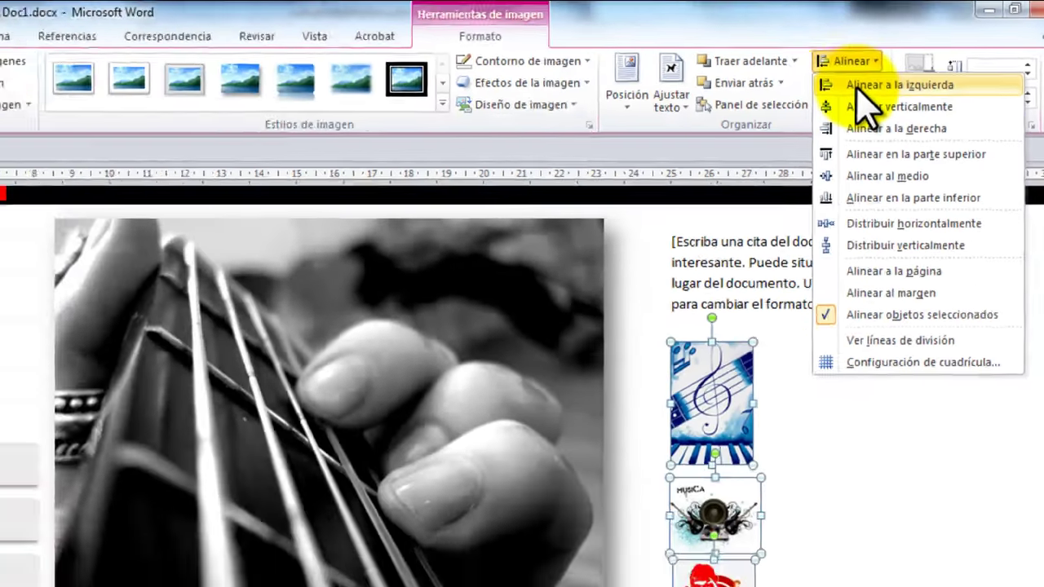
pyautogui.click(865, 86)
pyautogui.click(953, 405)
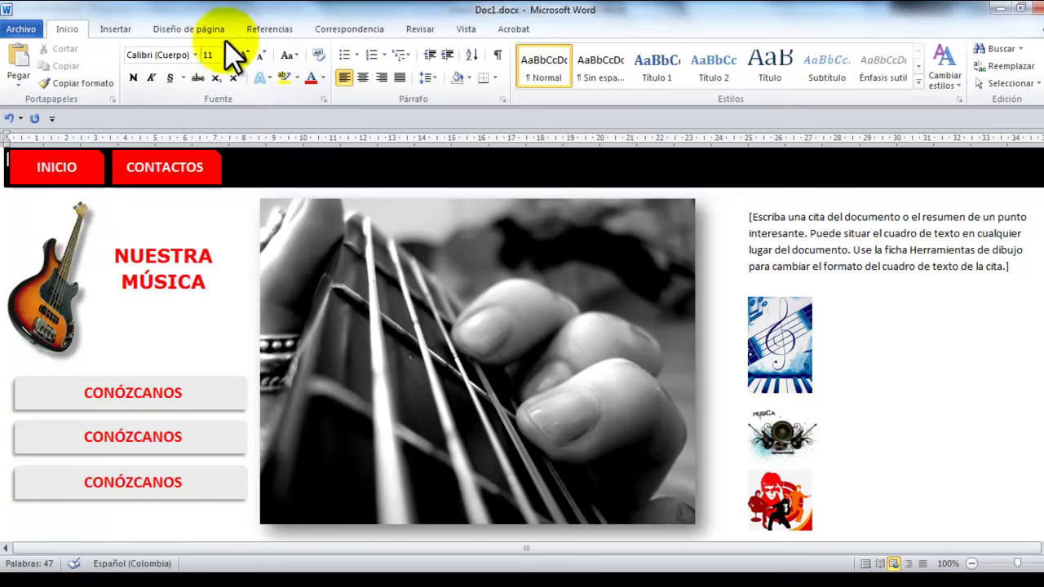
# Insert a simple placeholder text box and narrow it.
pyautogui.click(118, 29)
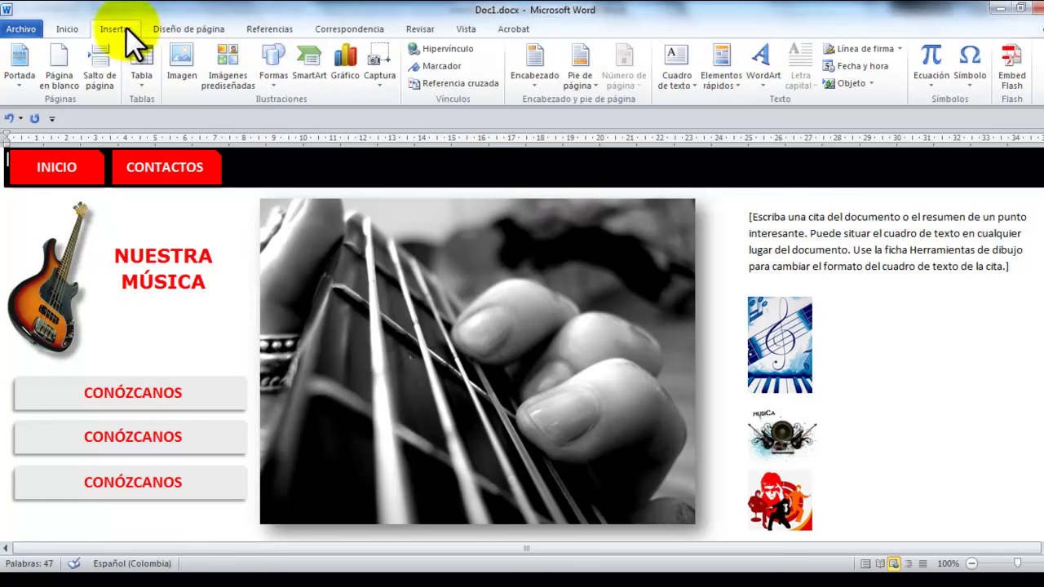
pyautogui.click(693, 99)
pyautogui.click(710, 155)
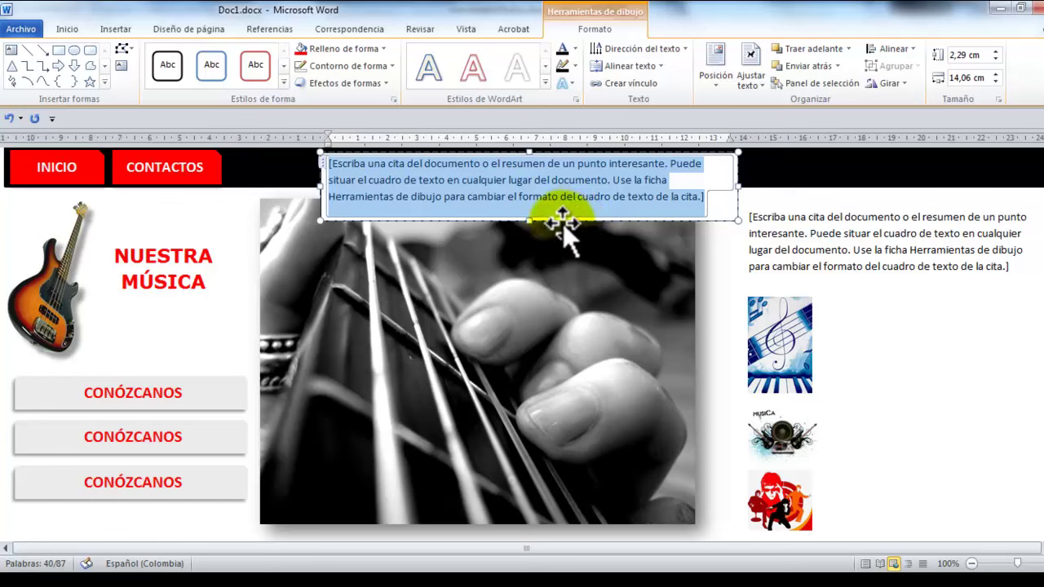
pyautogui.moveTo(563, 224); pyautogui.dragTo(665, 305)
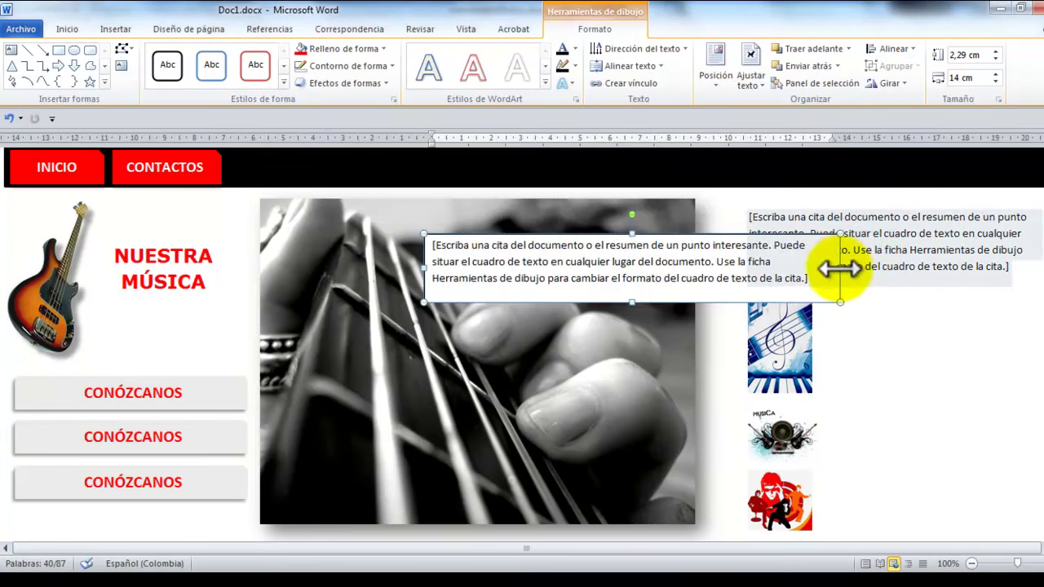
pyautogui.moveTo(840, 267); pyautogui.dragTo(609, 269)
pyautogui.moveTo(608, 309)
pyautogui.mouseDown()
pyautogui.moveTo(552, 269)
pyautogui.moveTo(544, 285)
pyautogui.mouseUp()
# Reduce the text box's font size to 6.
pyautogui.click(68, 29)
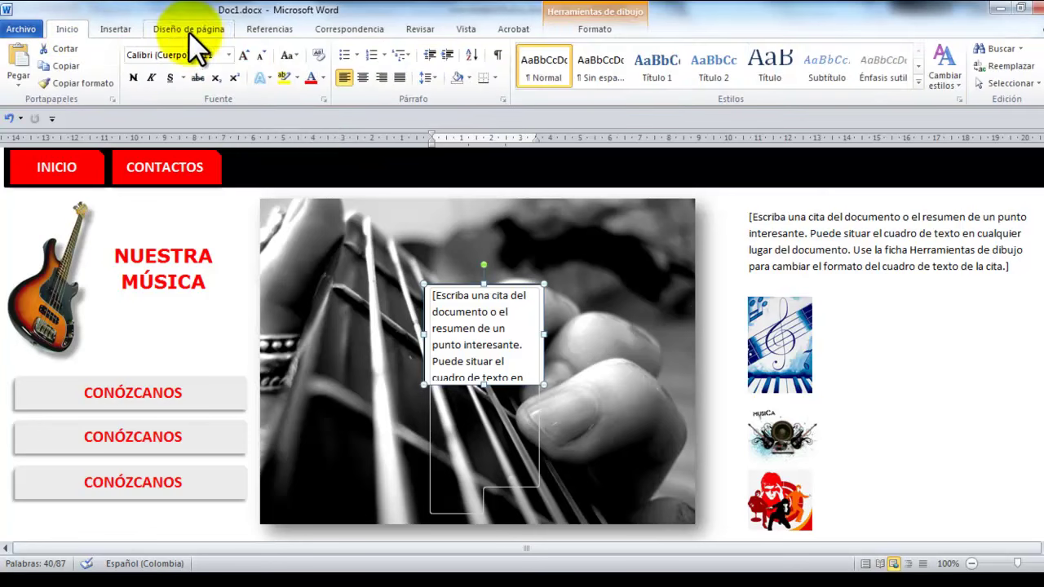
pyautogui.click(255, 53)
pyautogui.click(256, 52)
pyautogui.click(256, 52)
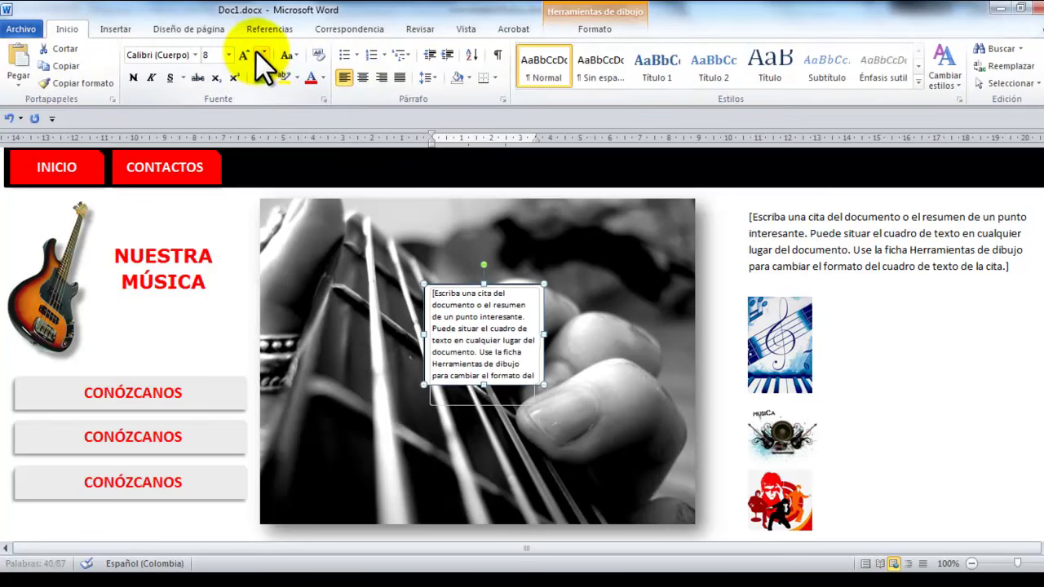
pyautogui.click(255, 50)
pyautogui.click(256, 51)
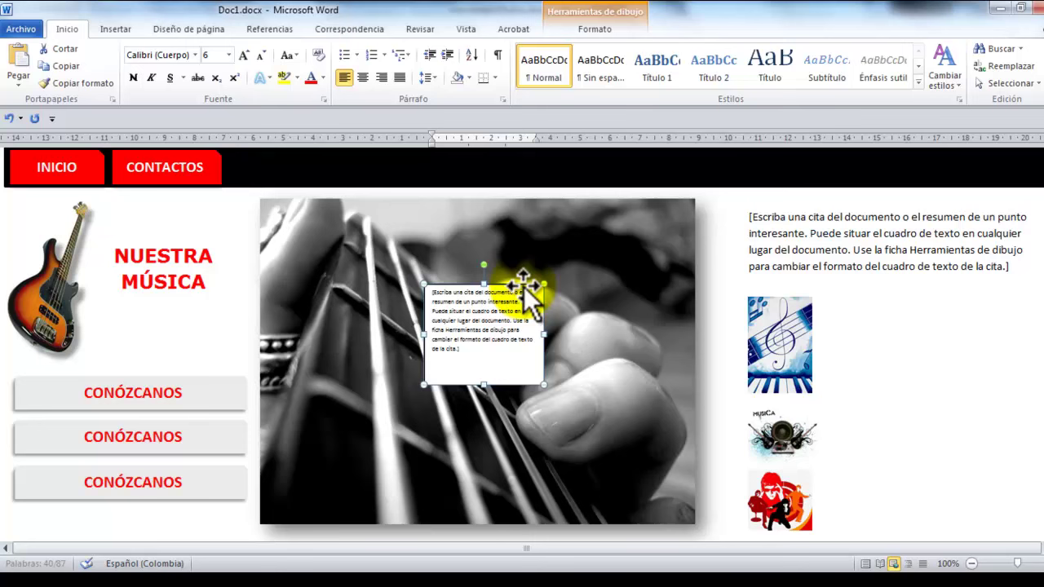
# Place the small text box beside each of the three pictures, all without outlines.
pyautogui.moveTo(527, 289); pyautogui.dragTo(938, 314)
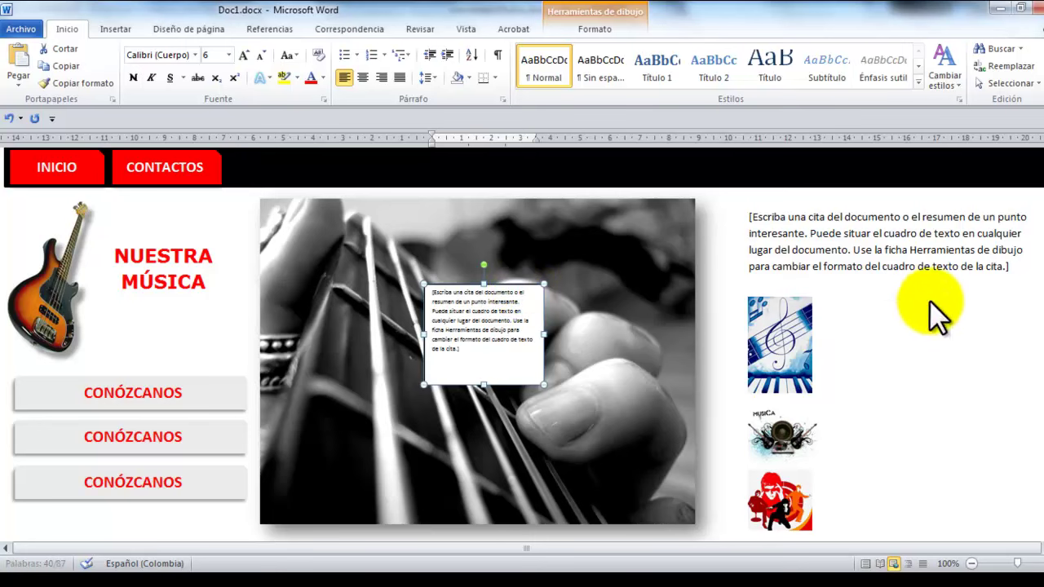
pyautogui.click(539, 11)
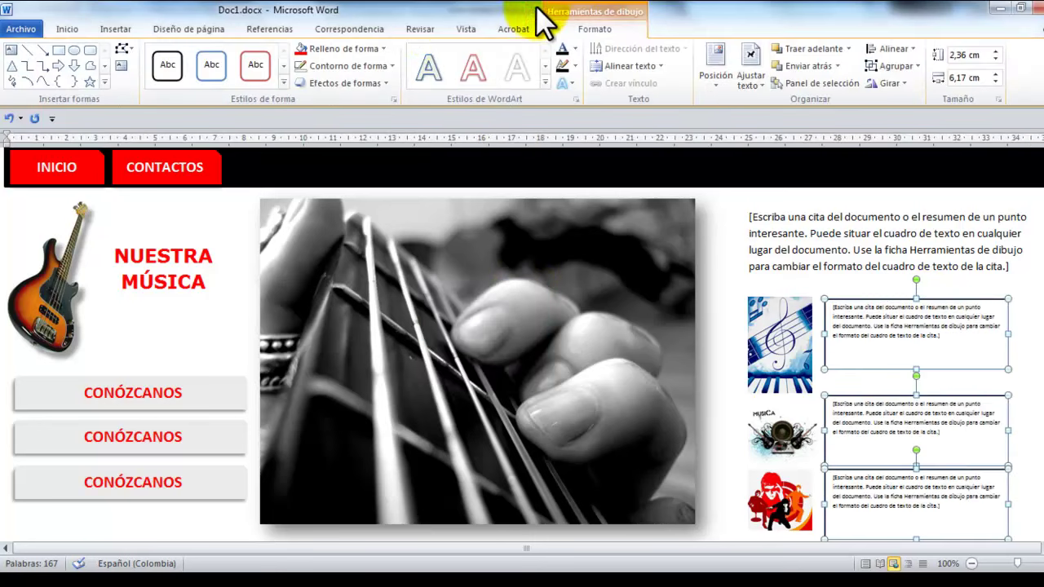
pyautogui.click(391, 65)
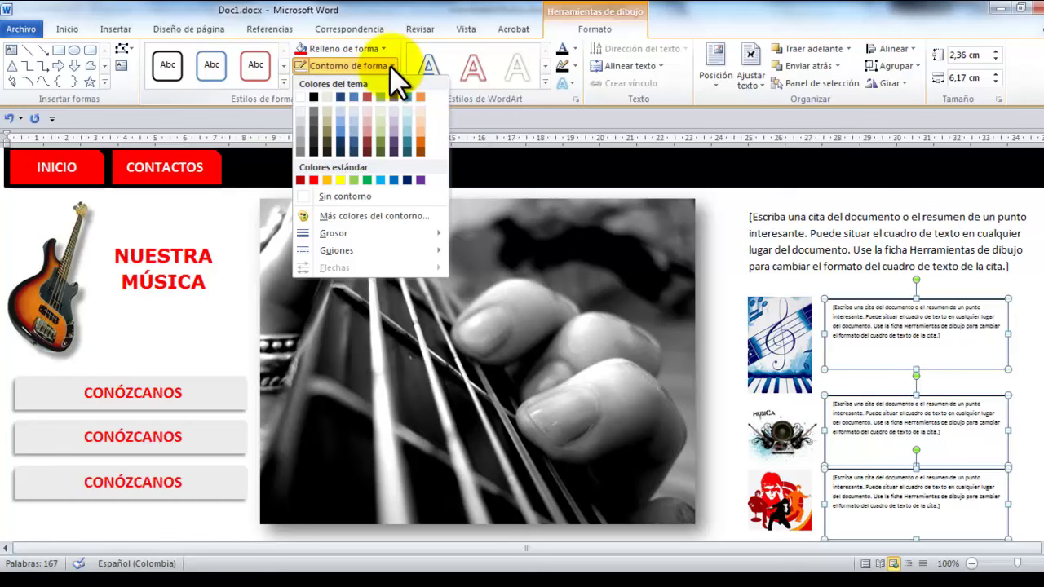
pyautogui.click(342, 197)
pyautogui.click(1033, 375)
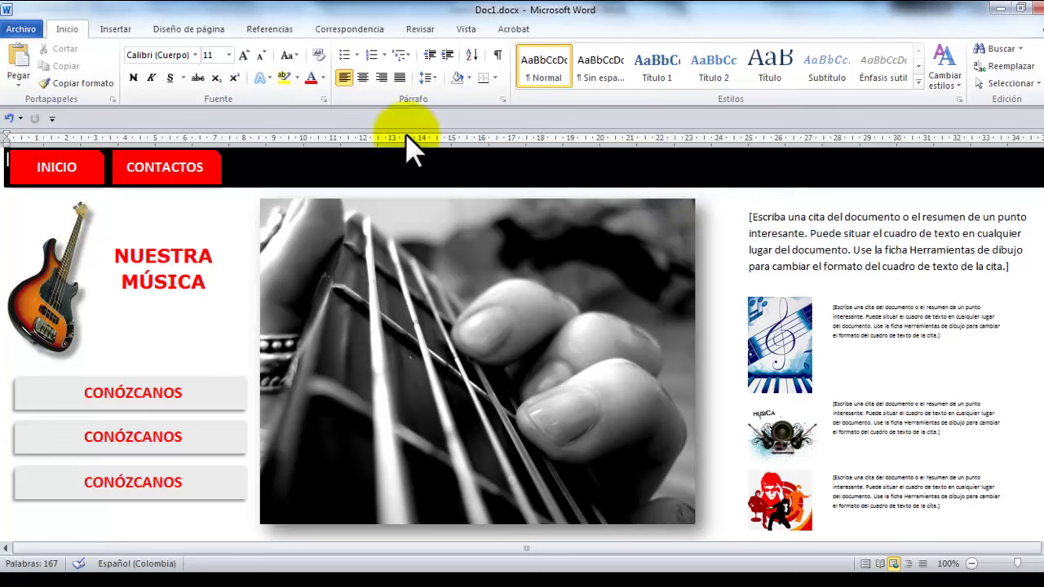
pyautogui.click(137, 27)
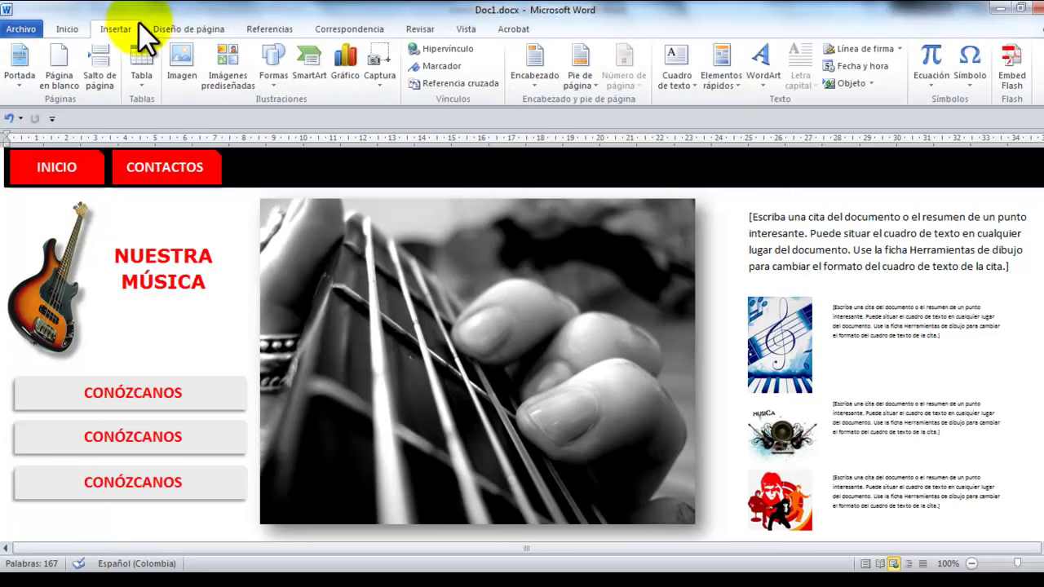
# Insert a simple text box reading "Leer más..." and shrink it to fit.
pyautogui.click(696, 85)
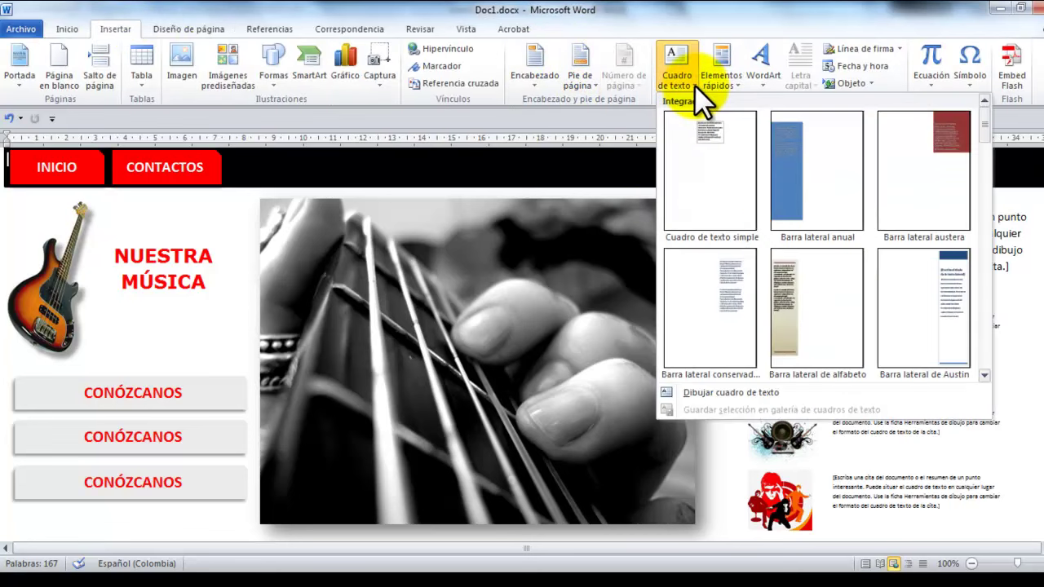
pyautogui.click(702, 116)
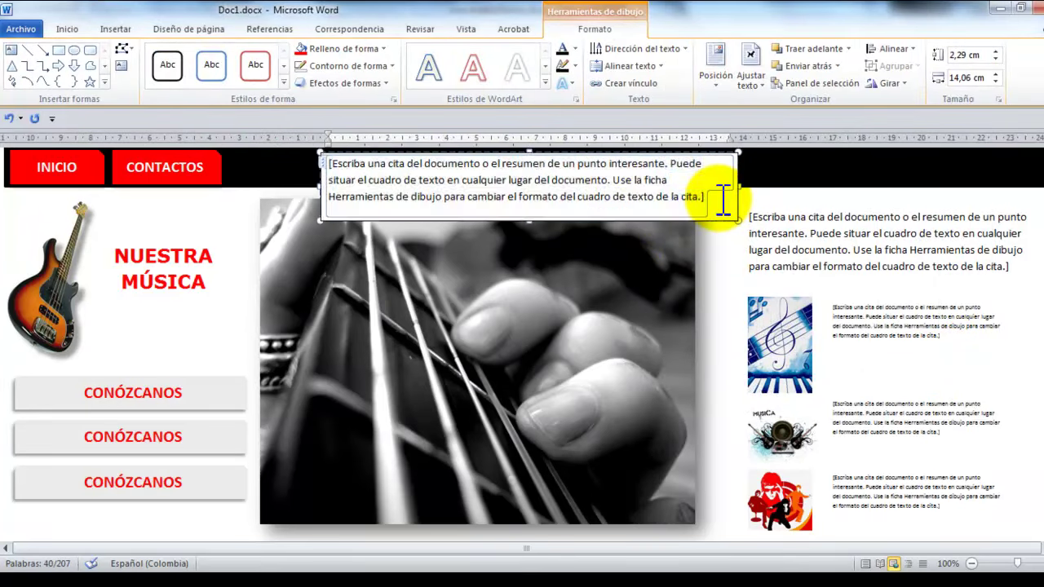
pyautogui.write('Leer más...')
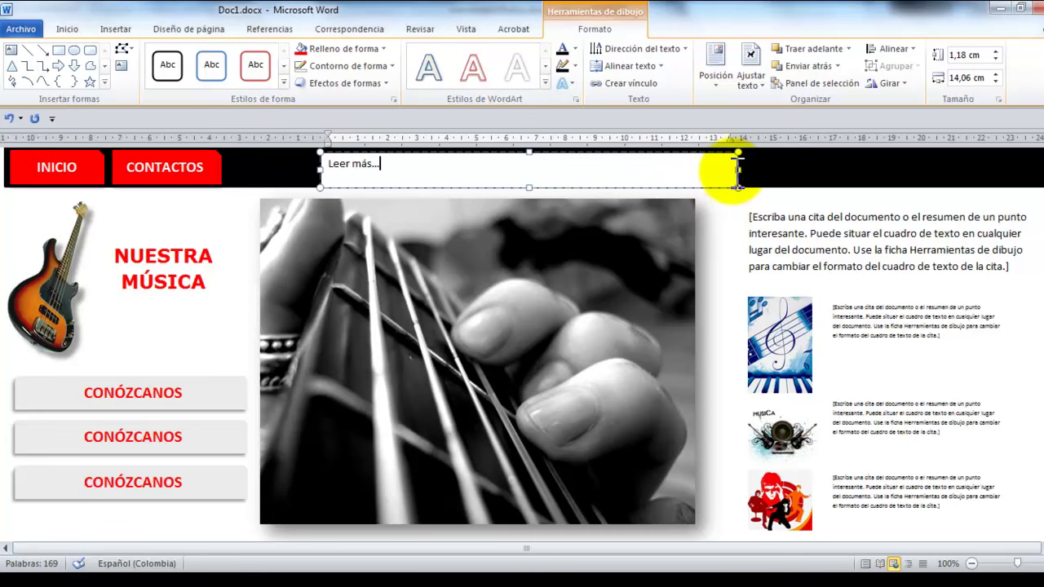
pyautogui.moveTo(736, 170); pyautogui.dragTo(401, 163)
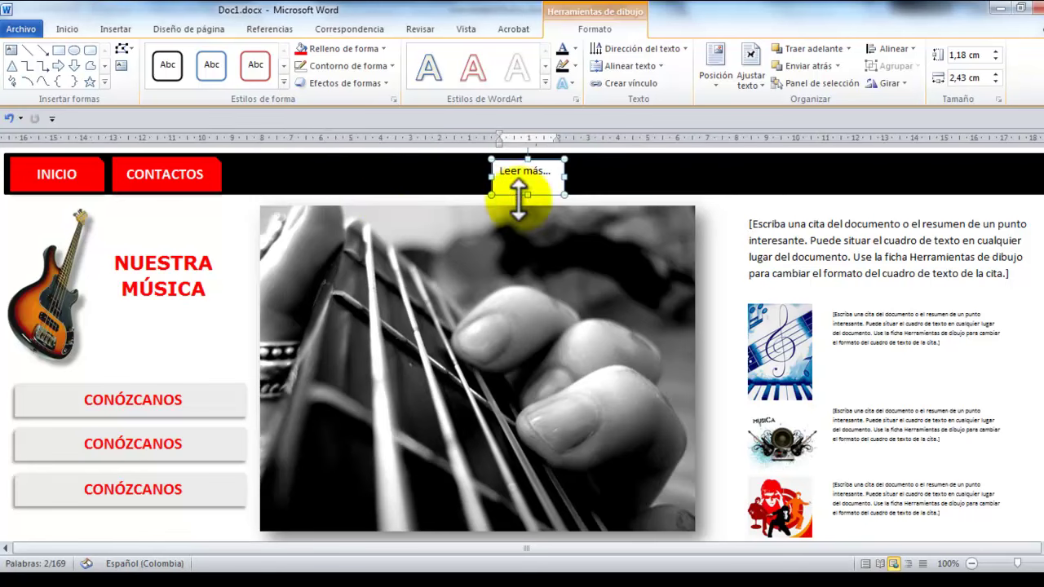
# Make the Leer más... text bold at size 12 and remove the box outline.
pyautogui.click(72, 29)
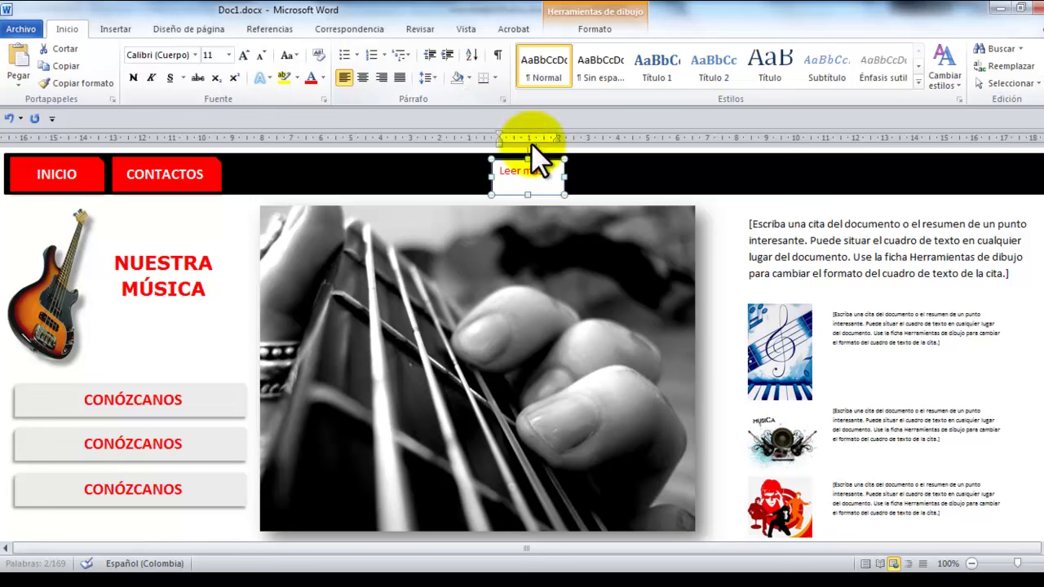
pyautogui.click(133, 77)
pyautogui.click(244, 55)
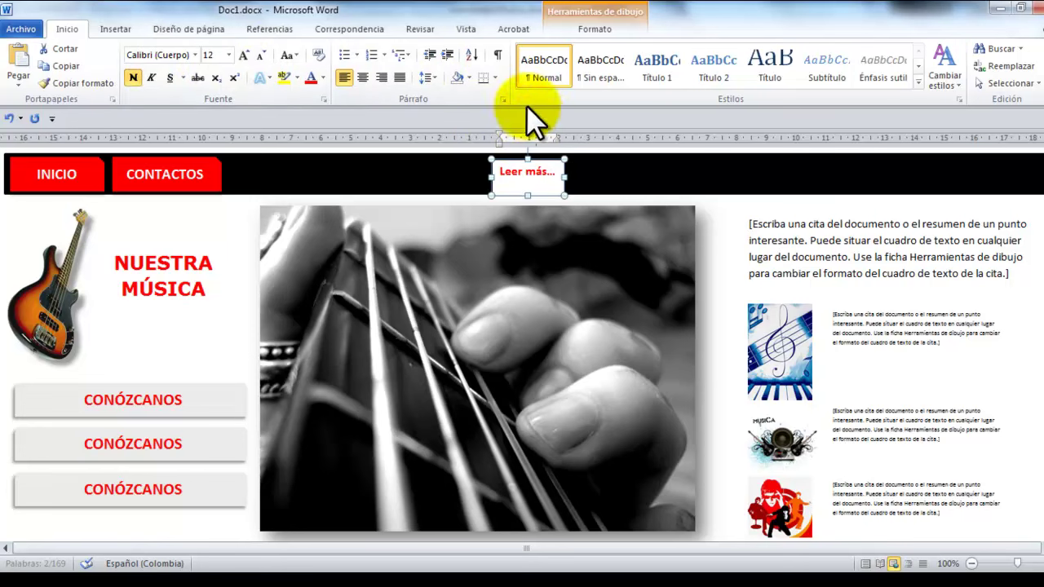
pyautogui.click(557, 13)
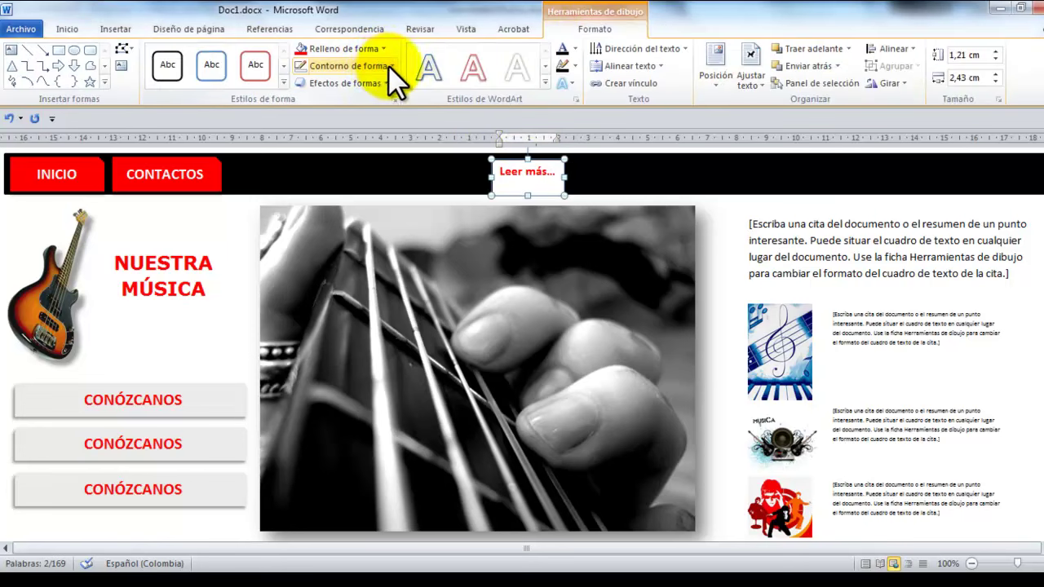
pyautogui.click(390, 65)
pyautogui.click(346, 197)
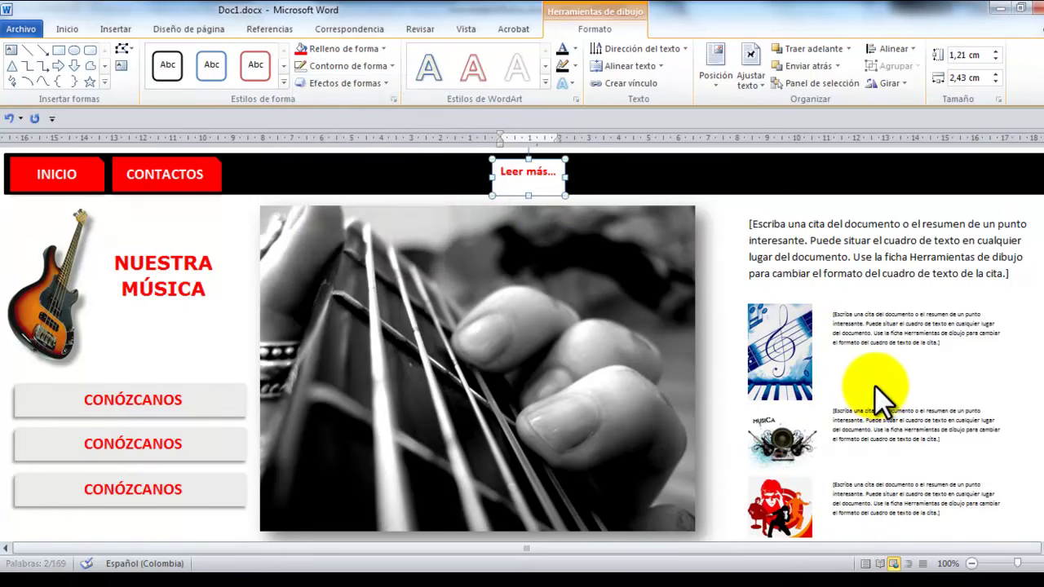
# Position Leer más... under the first quote and copy it under the other two.
pyautogui.moveTo(874, 385); pyautogui.dragTo(889, 479)
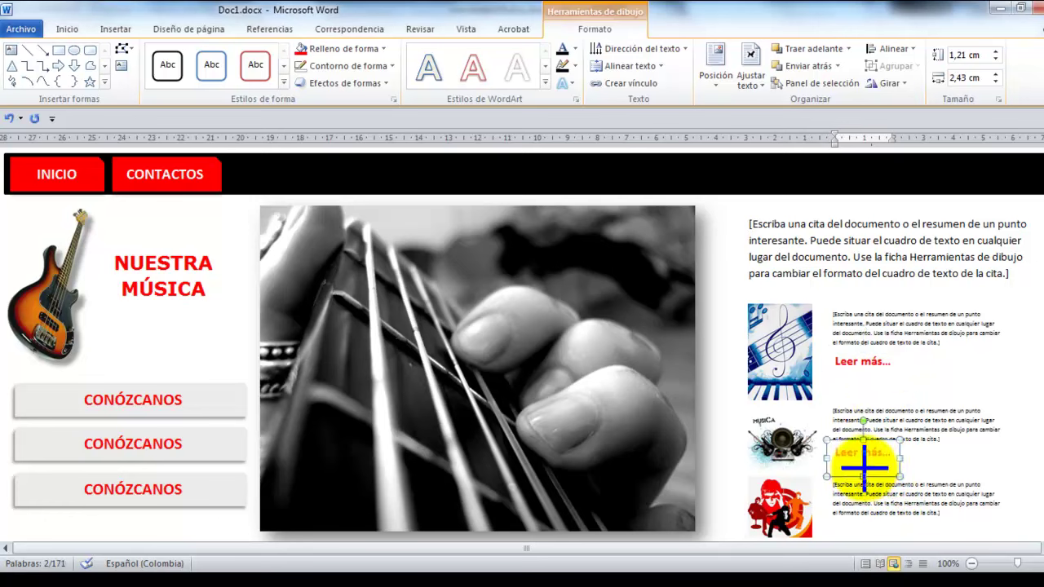
pyautogui.moveTo(865, 476)
pyautogui.mouseDown()
pyautogui.moveTo(866, 467)
pyautogui.moveTo(881, 475)
pyautogui.mouseUp()
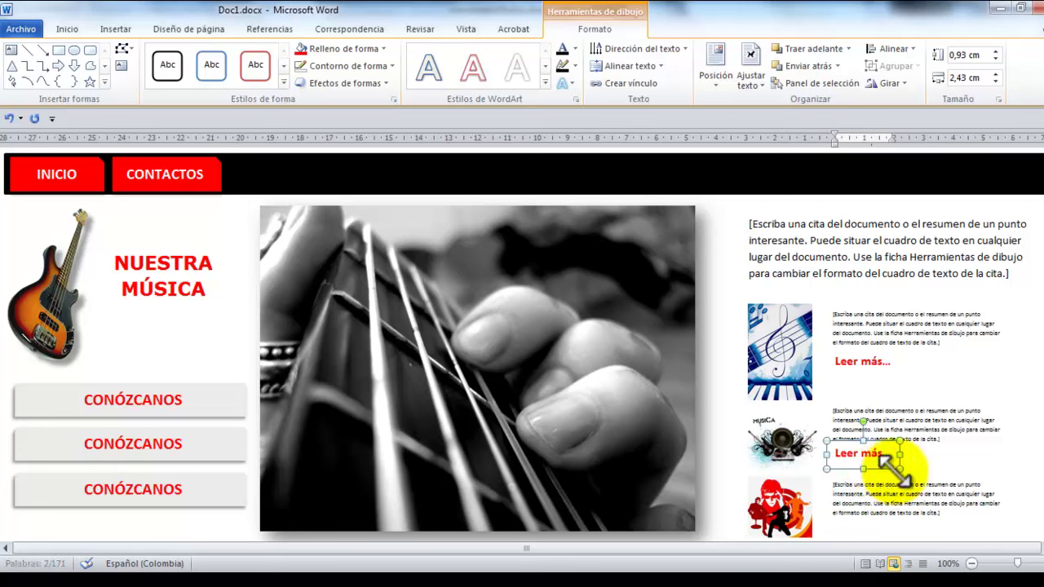
pyautogui.press('Down')
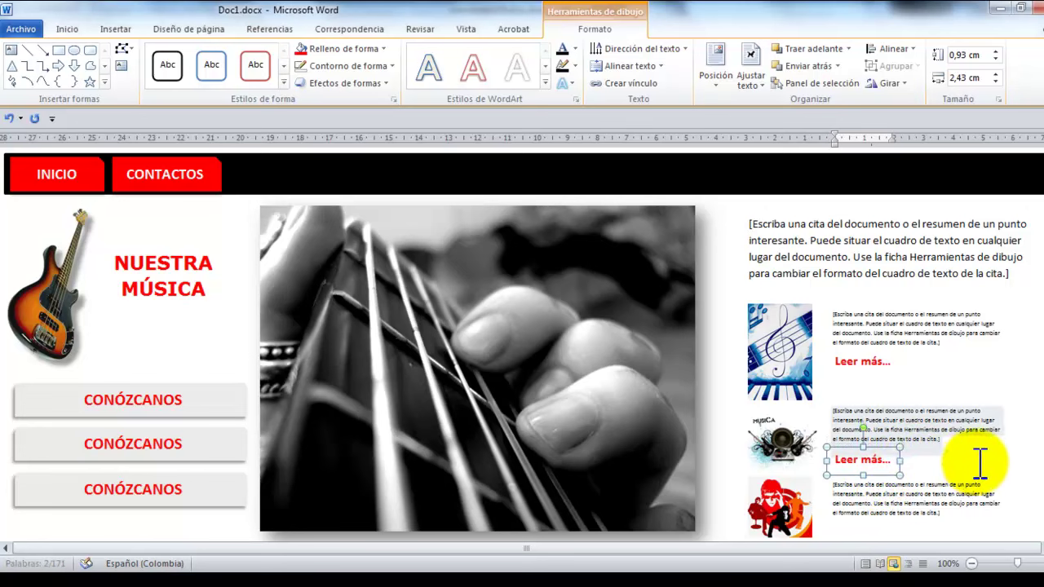
pyautogui.press('Down')
pyautogui.press('Down')
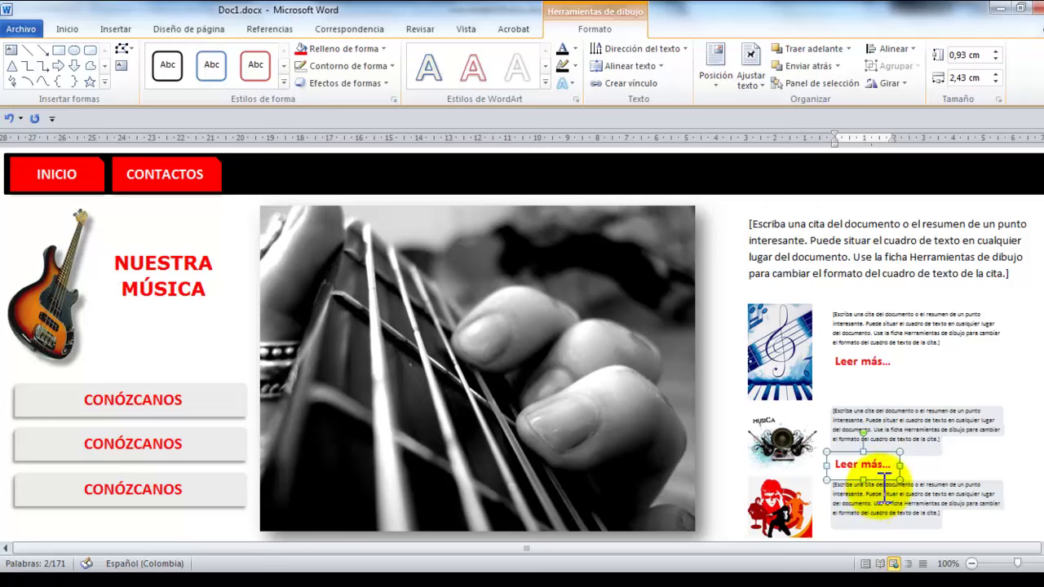
pyautogui.scroll(-1, 885, 506)
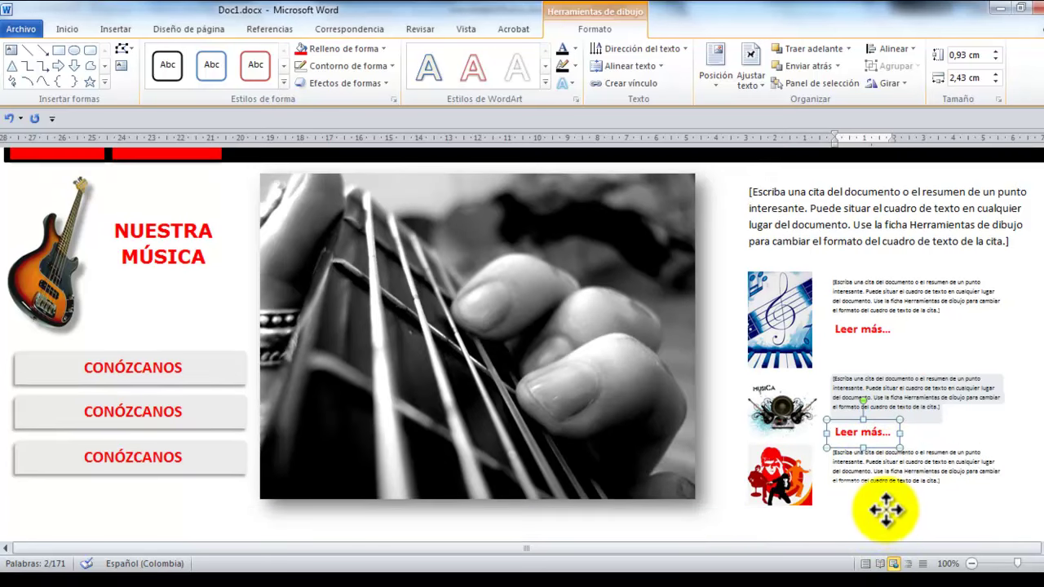
pyautogui.hotkey('ctrl', 'v')
pyautogui.moveTo(957, 509); pyautogui.dragTo(968, 501)
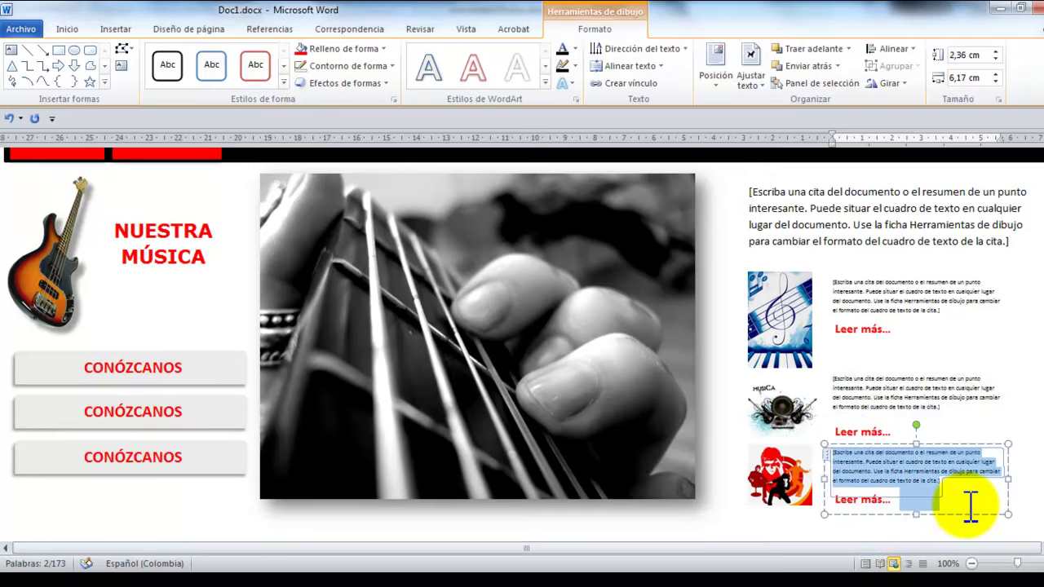
pyautogui.scroll(1, 1019, 431)
pyautogui.scroll(1, 1038, 400)
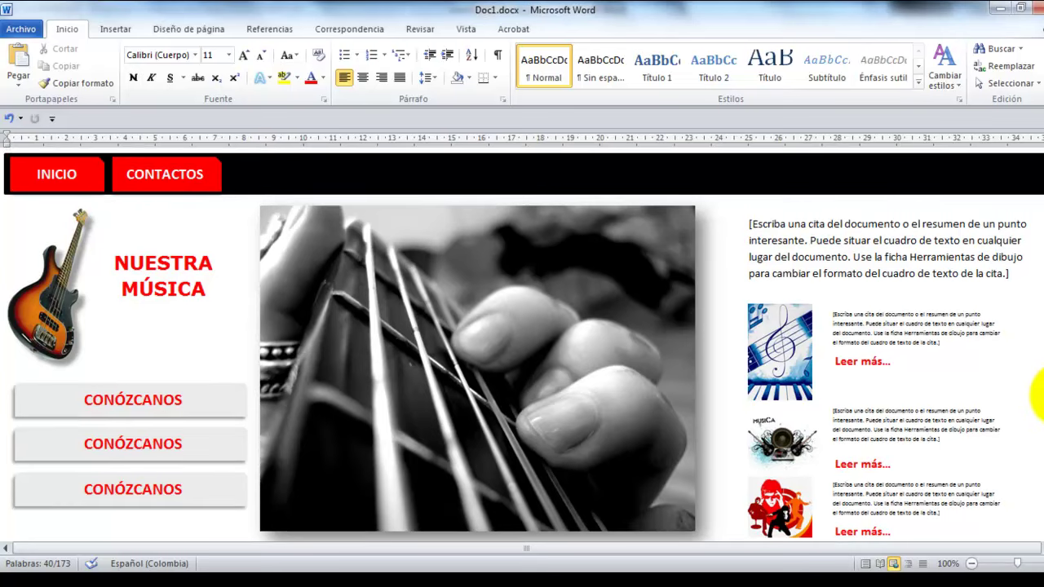
pyautogui.click(677, 475)
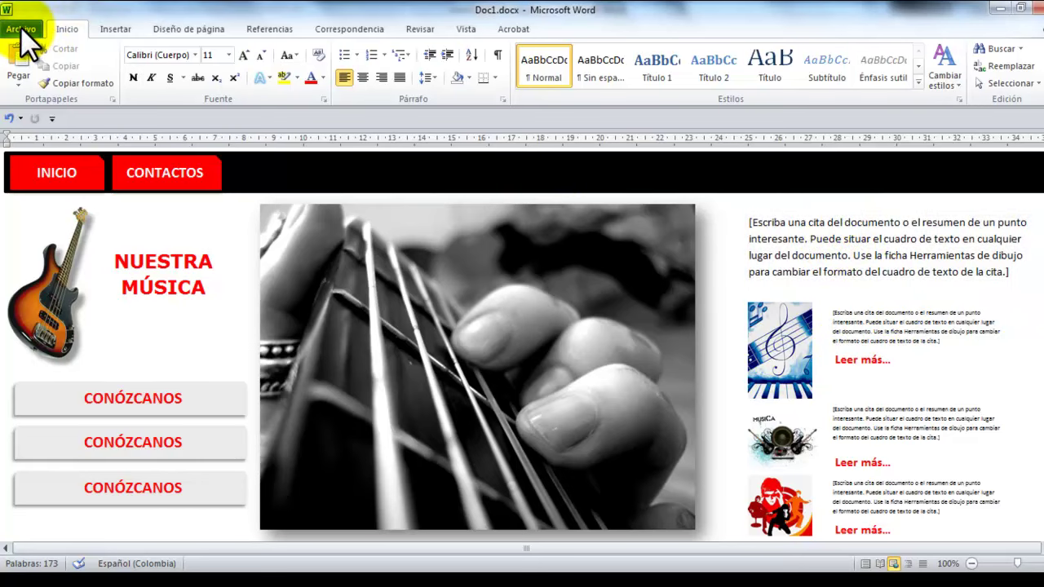
# Save As into the imágenes folder with type Página web (*.htm;*.html).
pyautogui.click(21, 33)
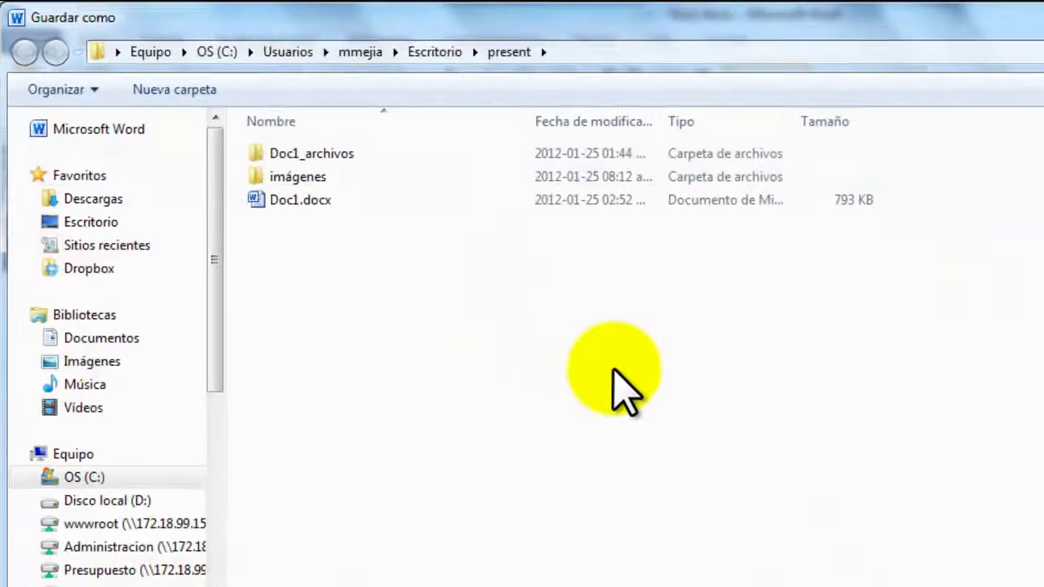
pyautogui.click(226, 151)
pyautogui.doubleClick(227, 151)
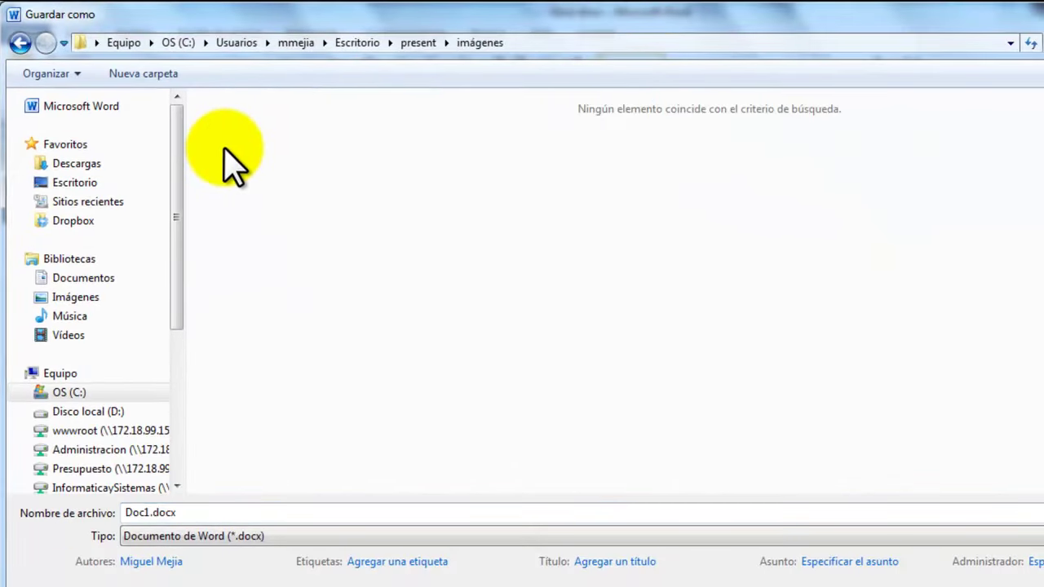
pyautogui.click(180, 539)
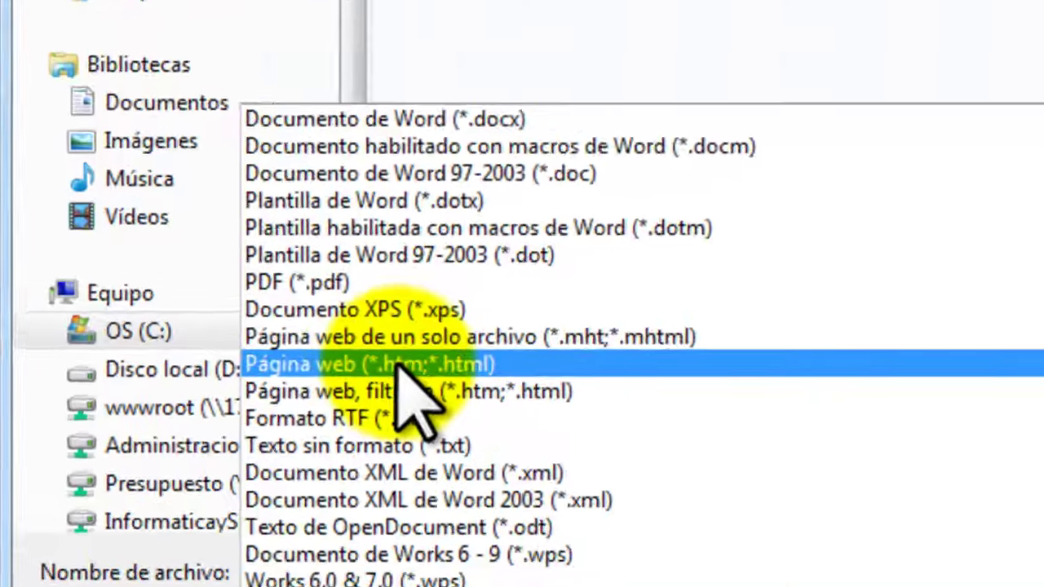
pyautogui.click(398, 365)
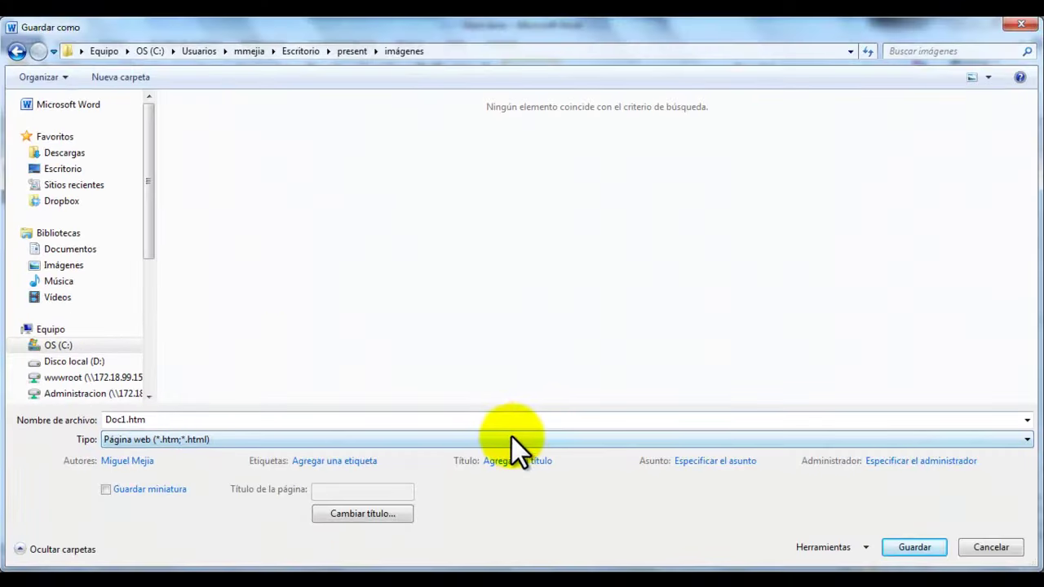
# Name the web page index.htm and save it, then open Equipo from Start.
pyautogui.doubleClick(131, 420)
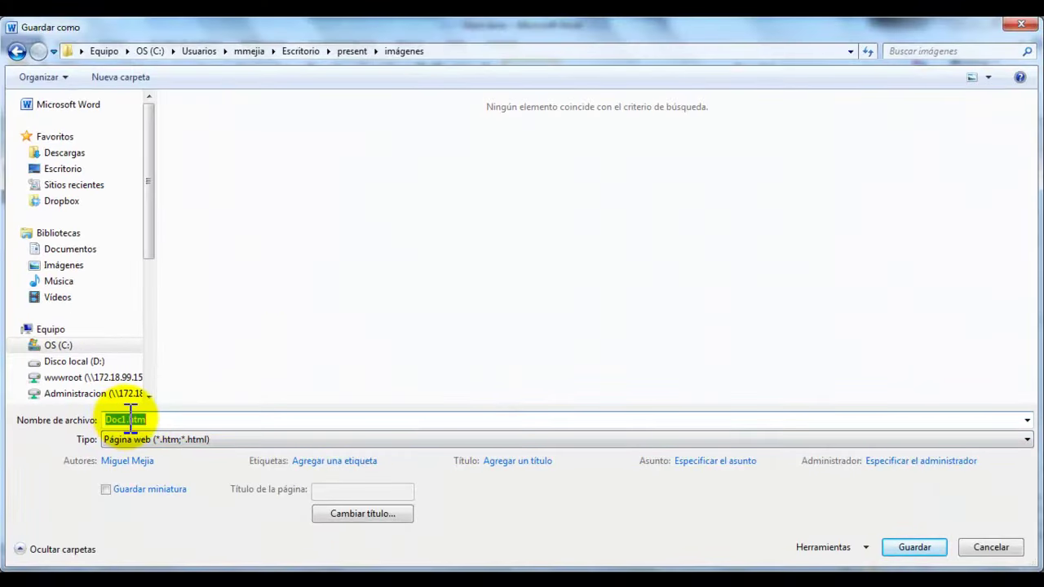
pyautogui.doubleClick(129, 419)
pyautogui.write('index')
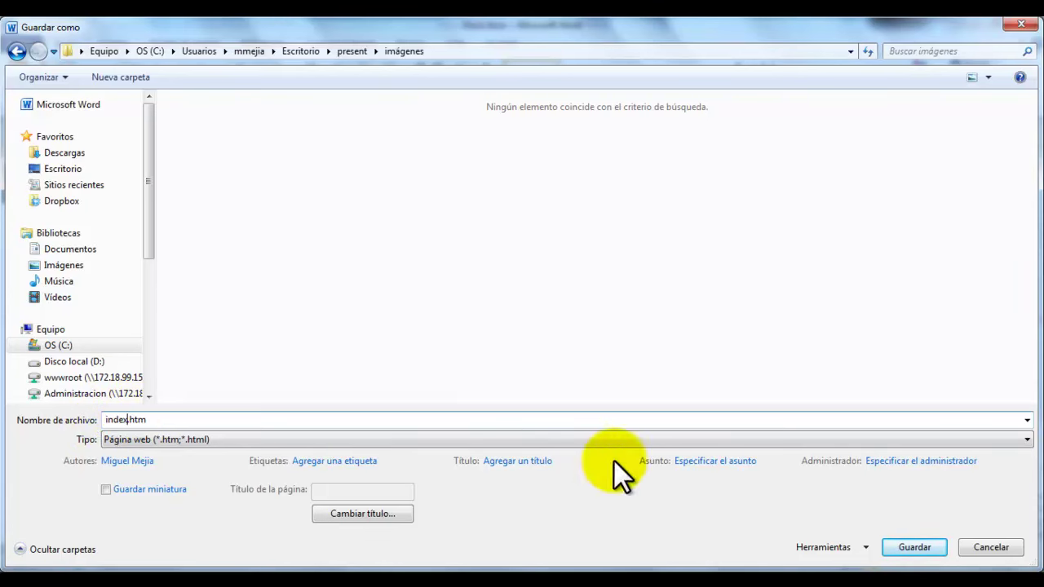
pyautogui.click(912, 549)
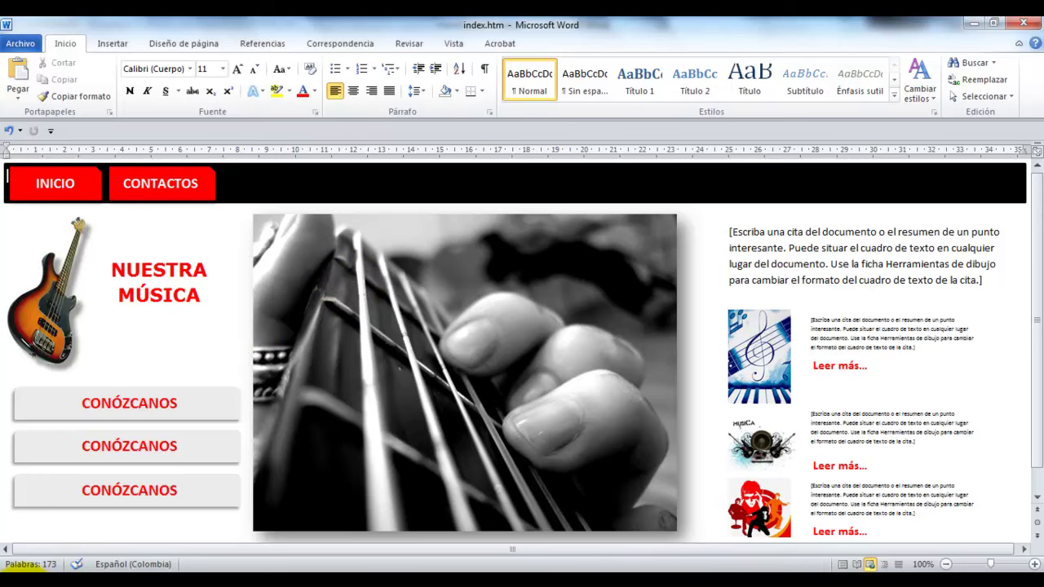
pyautogui.click(20, 571)
pyautogui.click(221, 238)
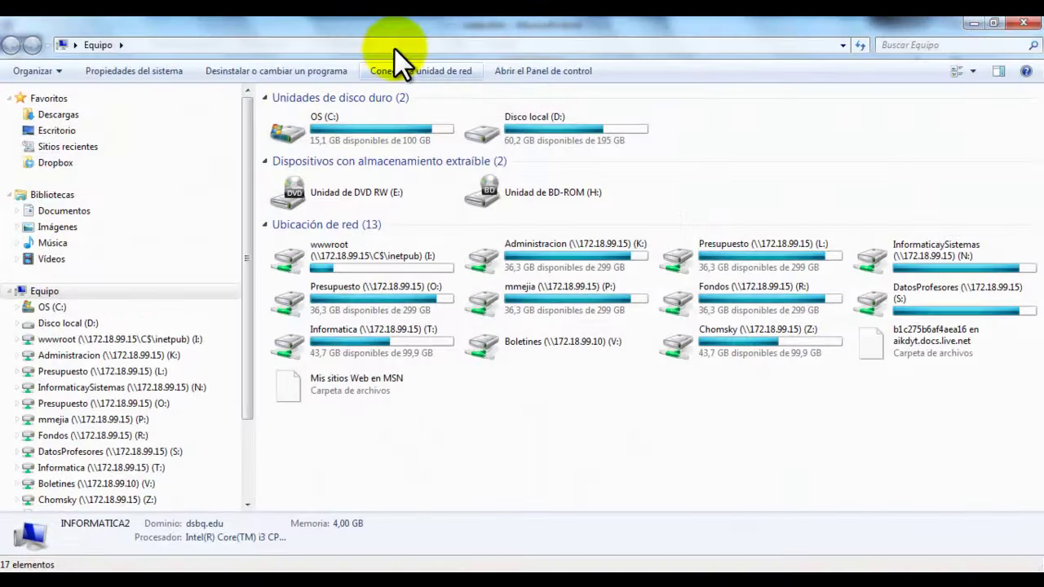
# Open index.htm from Escritorio\present\imágenes in Internet Explorer using Abrir con.
pyautogui.click(56, 130)
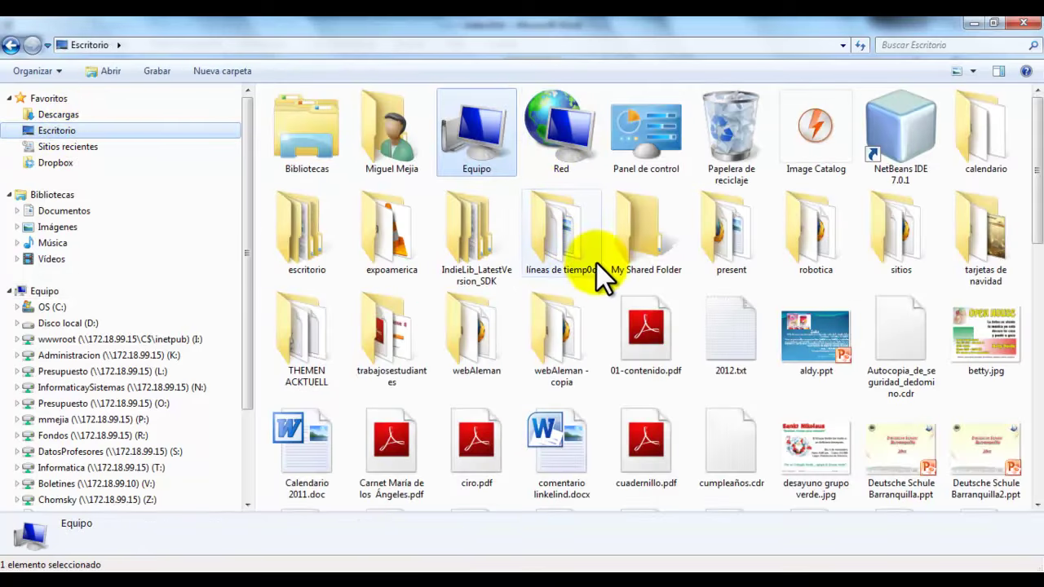
pyautogui.doubleClick(722, 261)
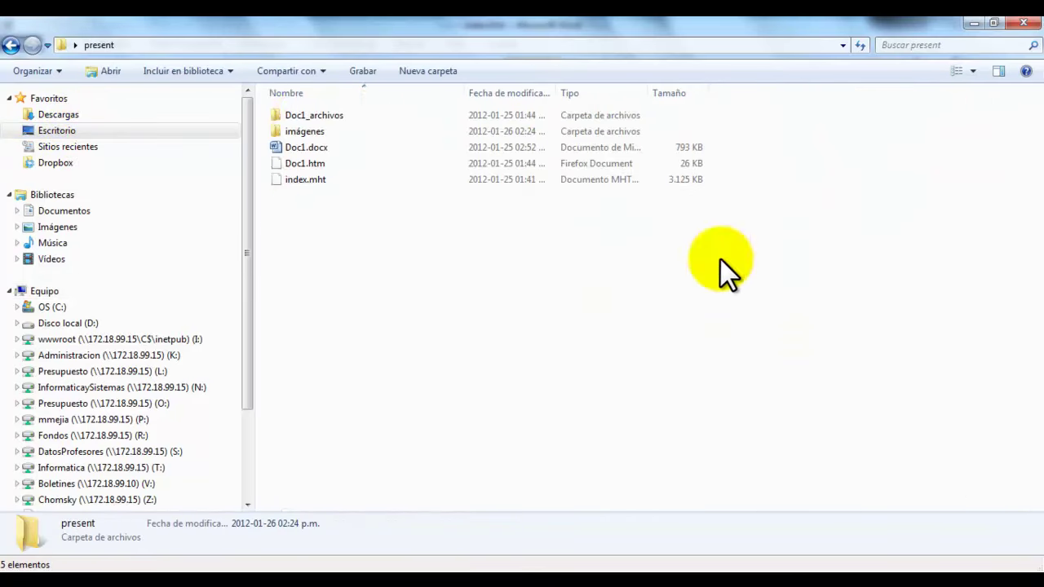
pyautogui.doubleClick(313, 133)
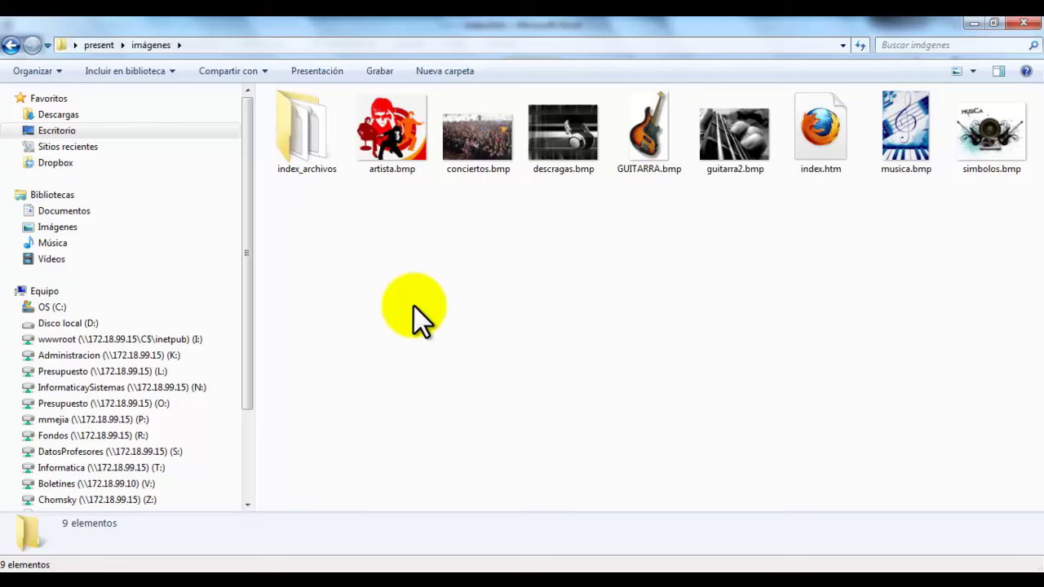
pyautogui.rightClick(821, 129)
pyautogui.moveTo(846, 196)
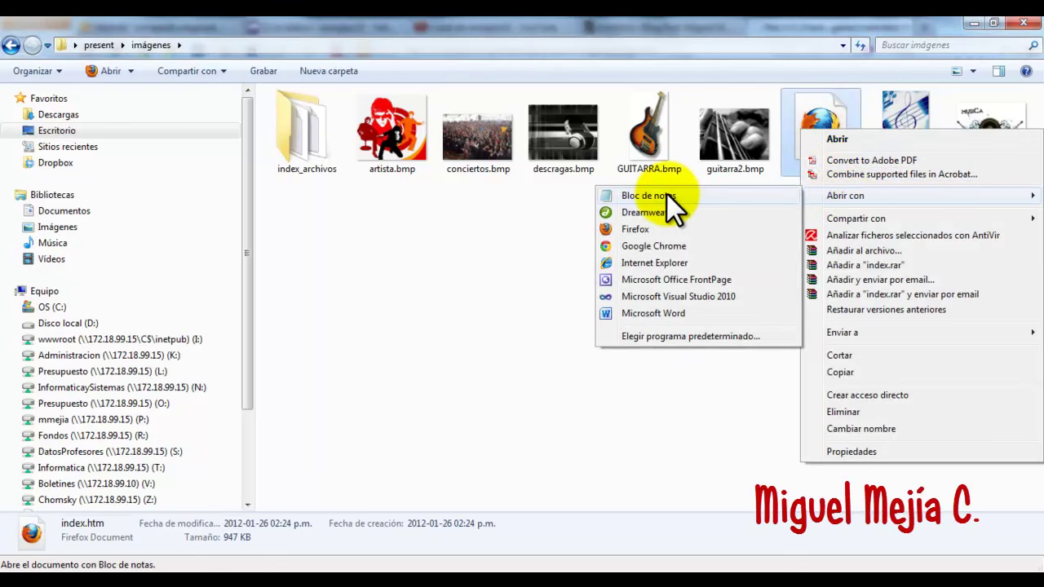
pyautogui.click(648, 263)
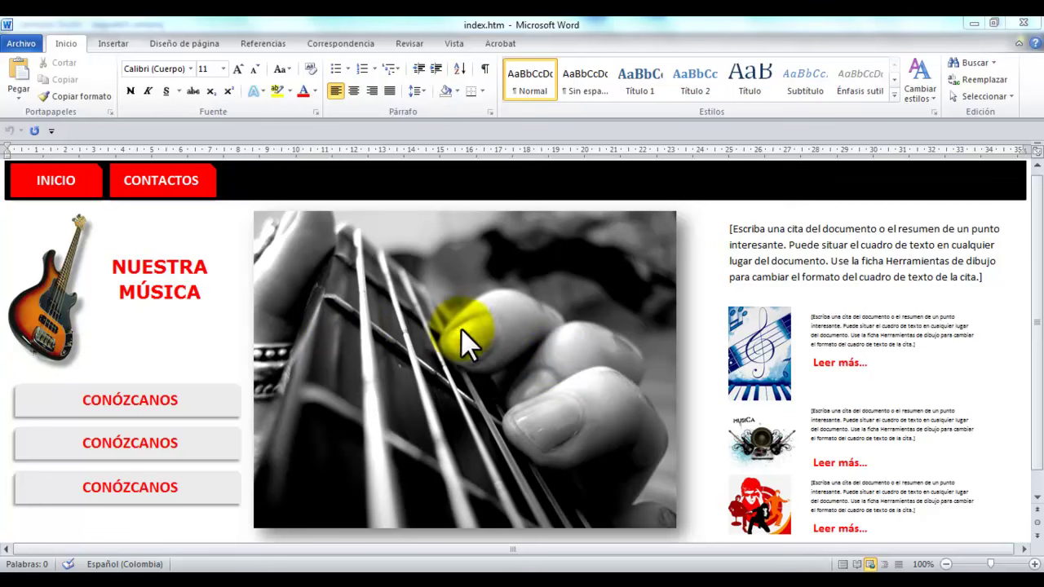
pyautogui.moveTo(460, 570)
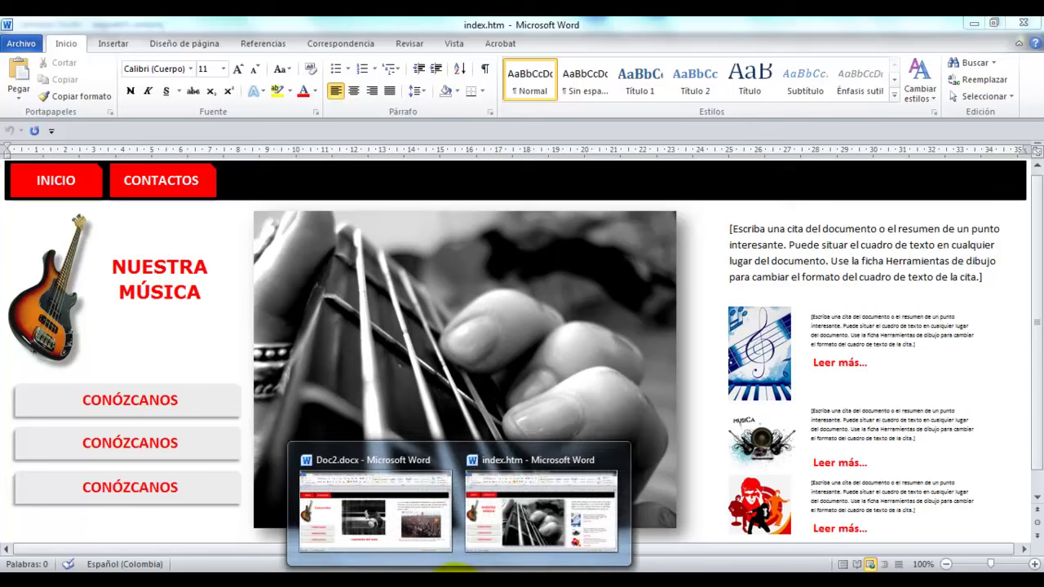
pyautogui.click(411, 523)
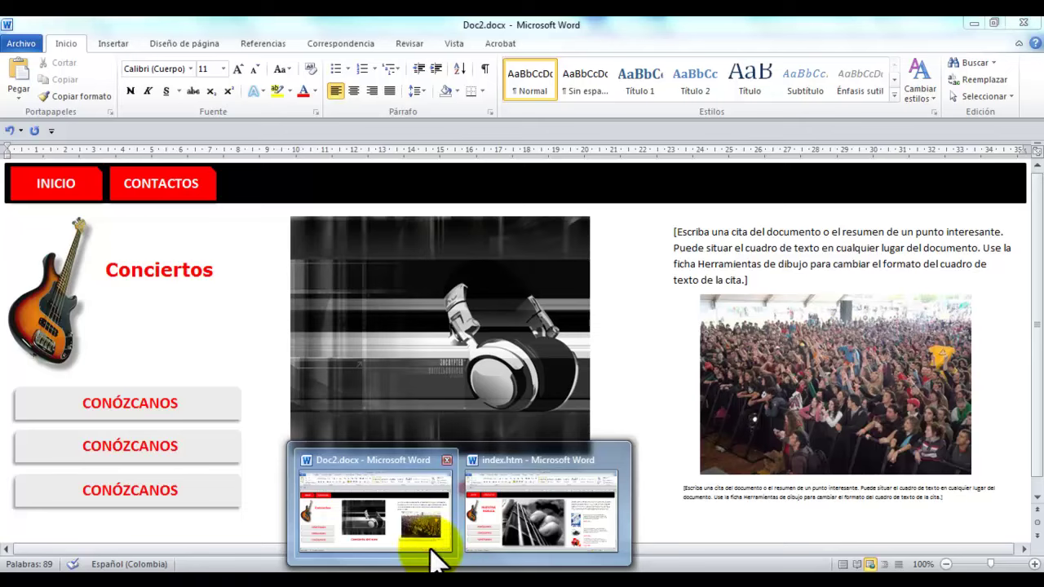
pyautogui.click(538, 520)
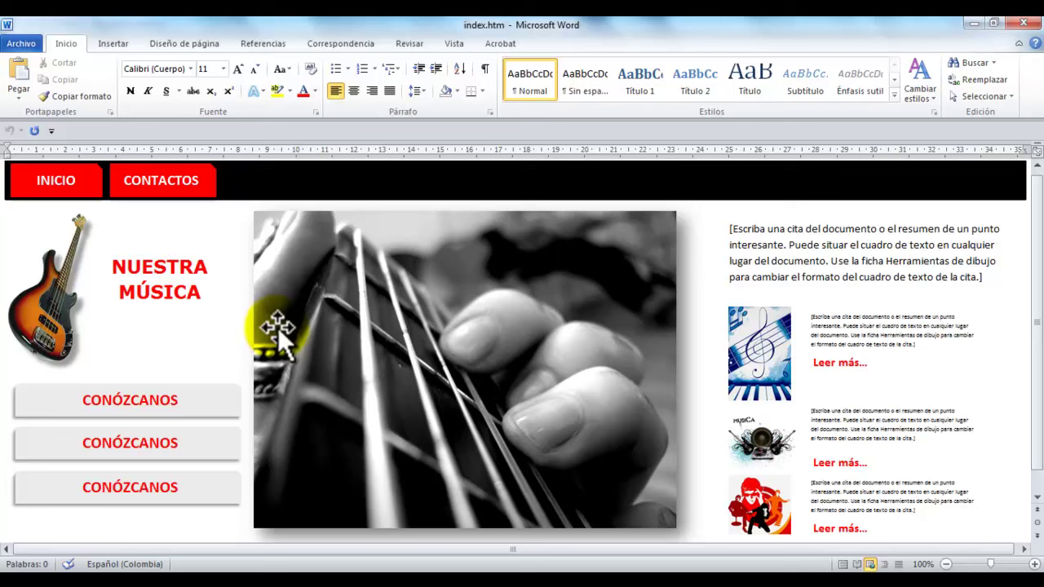
pyautogui.click(224, 385)
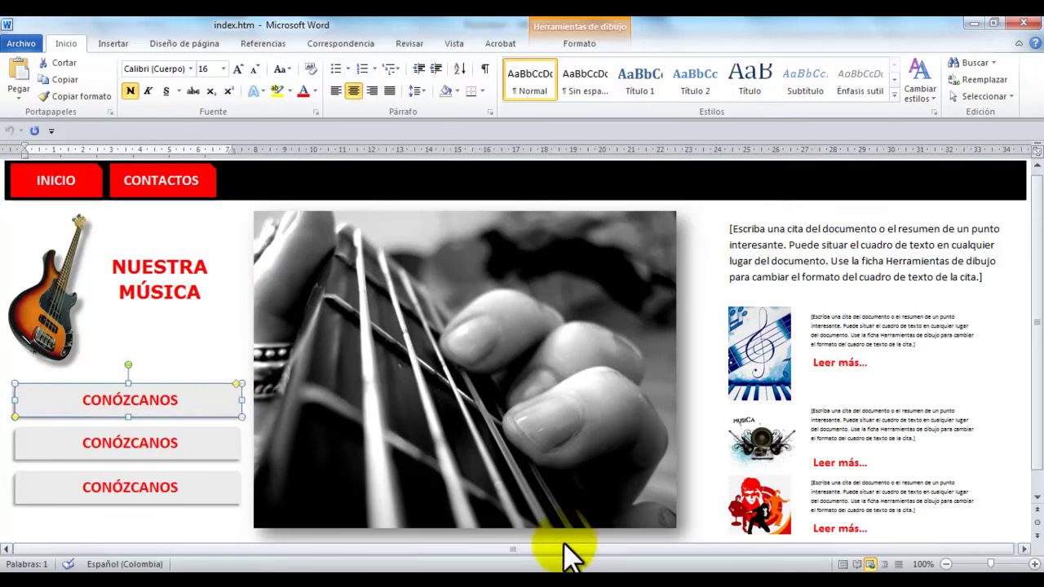
pyautogui.click(392, 514)
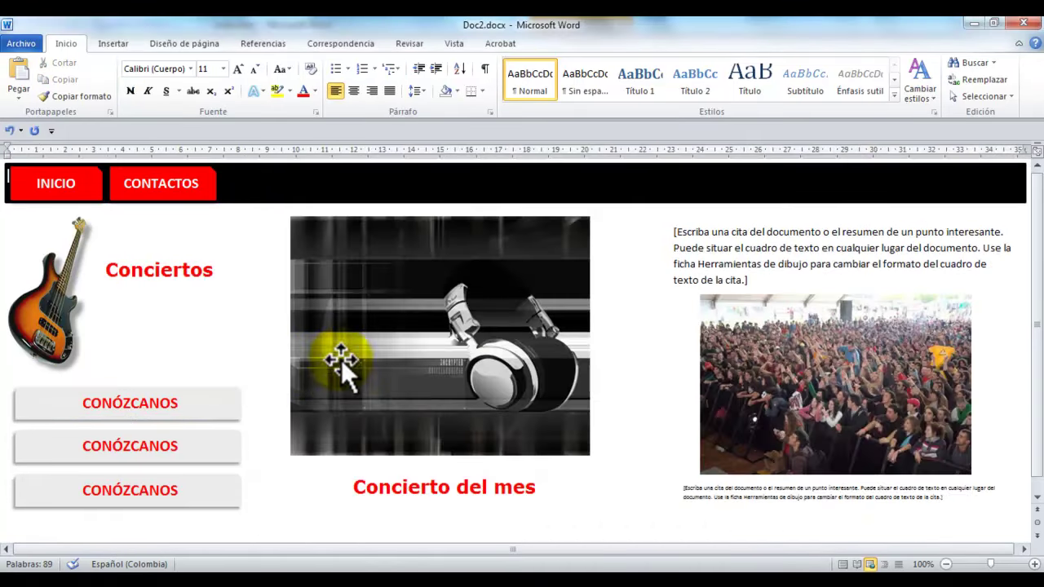
pyautogui.click(71, 198)
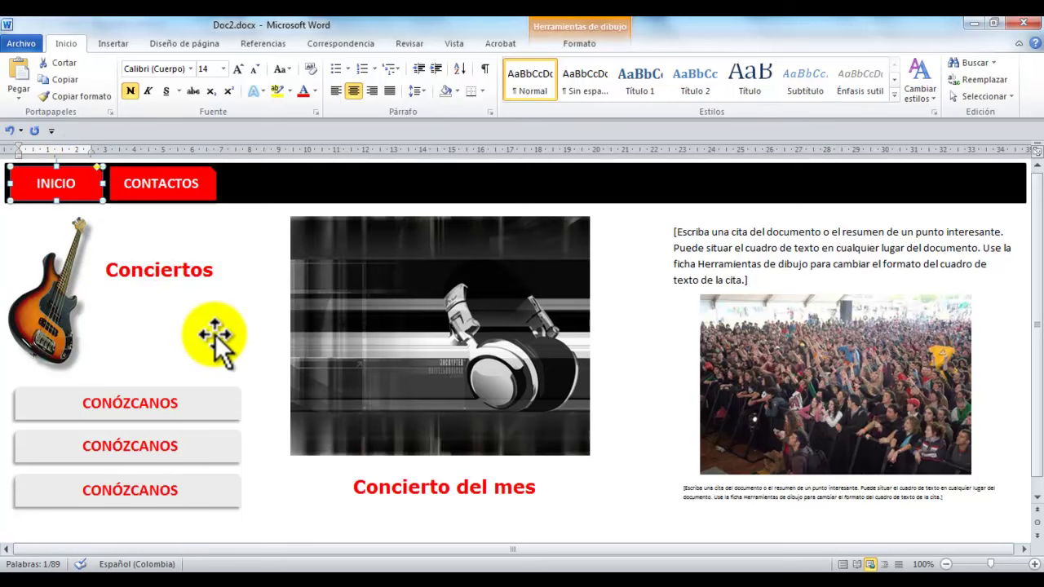
pyautogui.moveTo(447, 578)
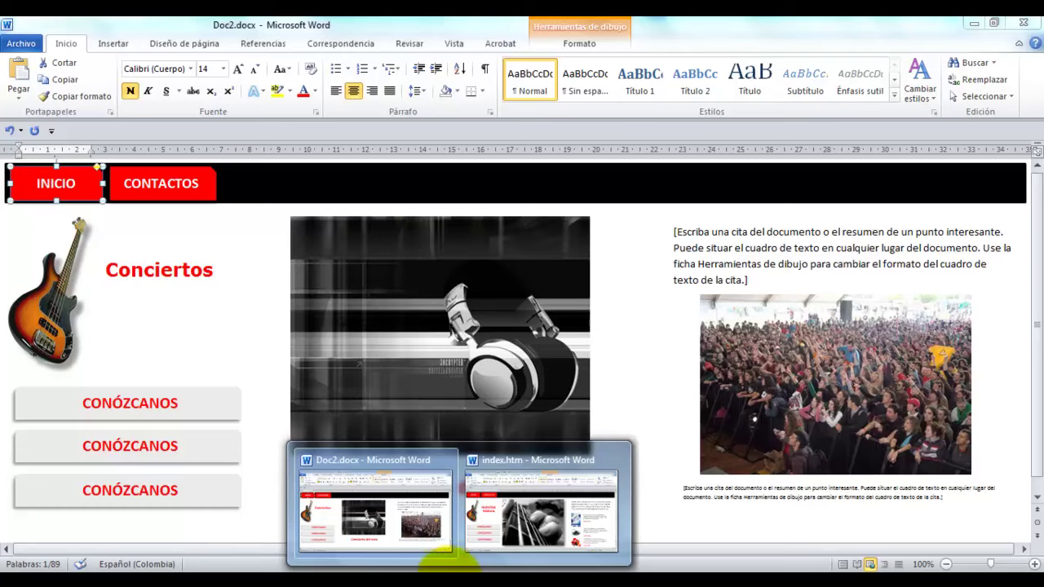
pyautogui.click(539, 505)
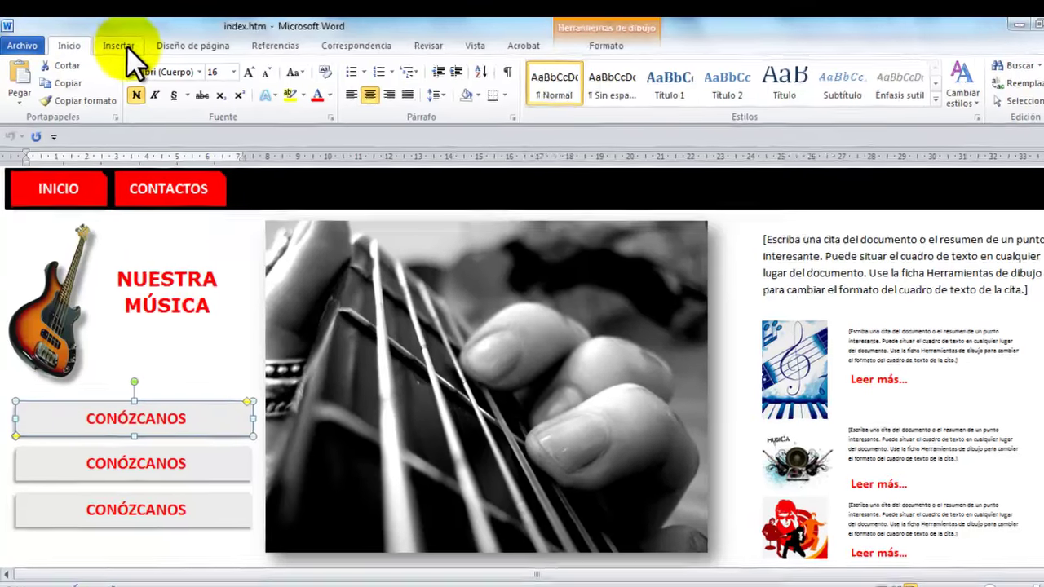
pyautogui.click(113, 43)
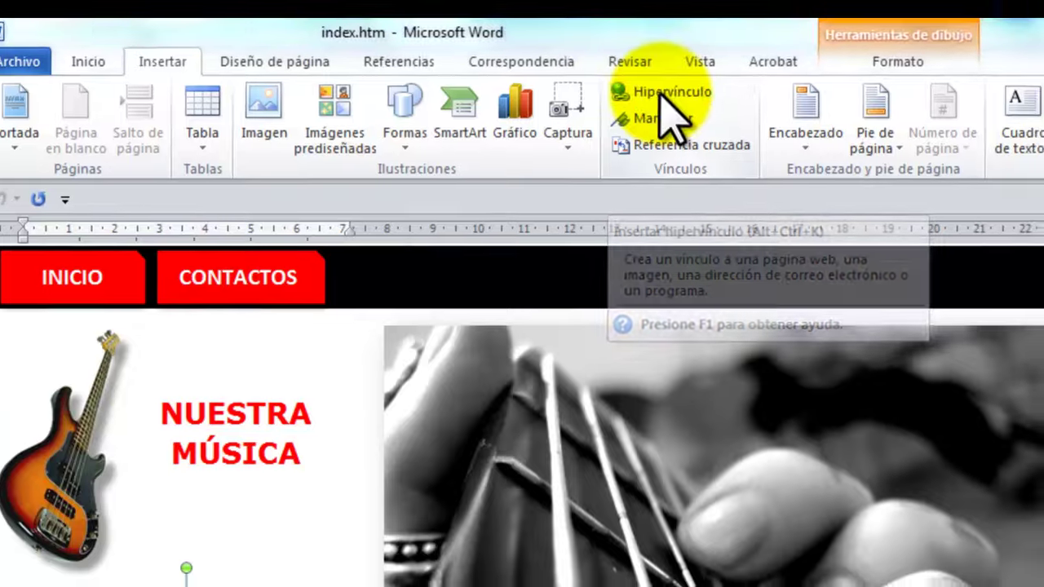
# Hyperlink the first CONÓZCANOS button to concierto.htm in the imágenes folder.
pyautogui.click(679, 100)
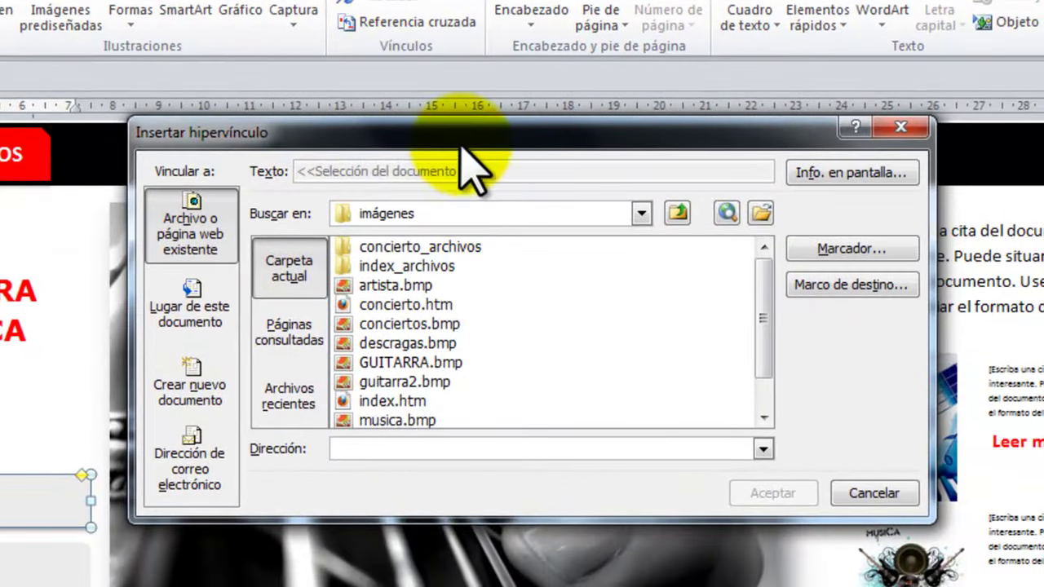
pyautogui.moveTo(459, 139); pyautogui.dragTo(402, 136)
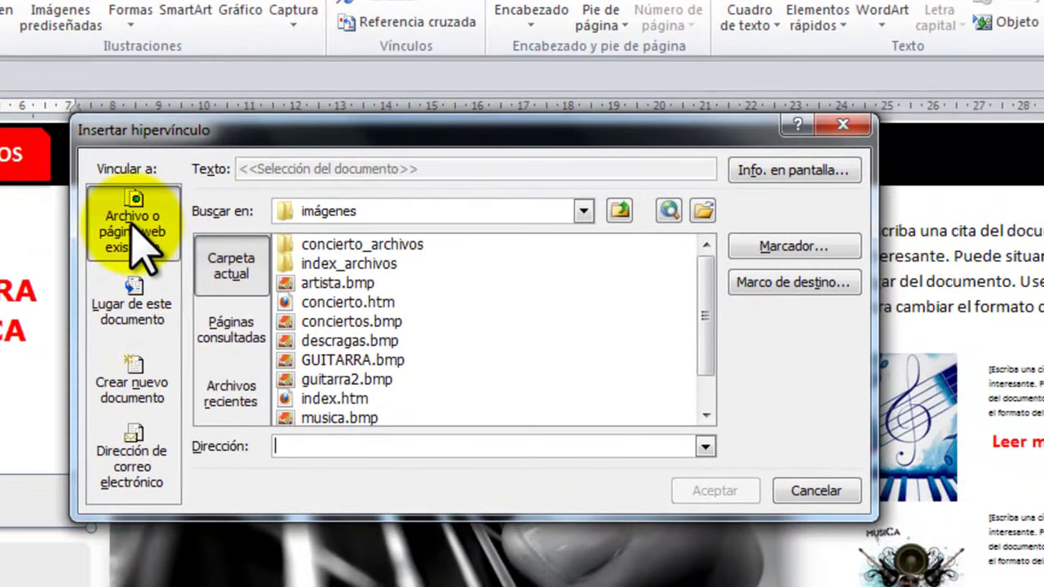
pyautogui.click(619, 210)
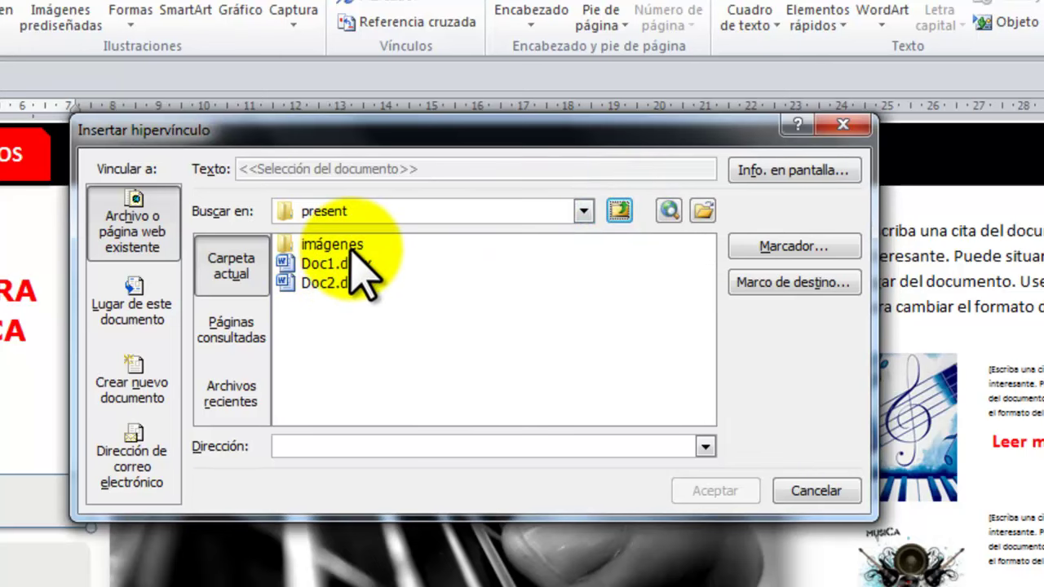
pyautogui.doubleClick(330, 245)
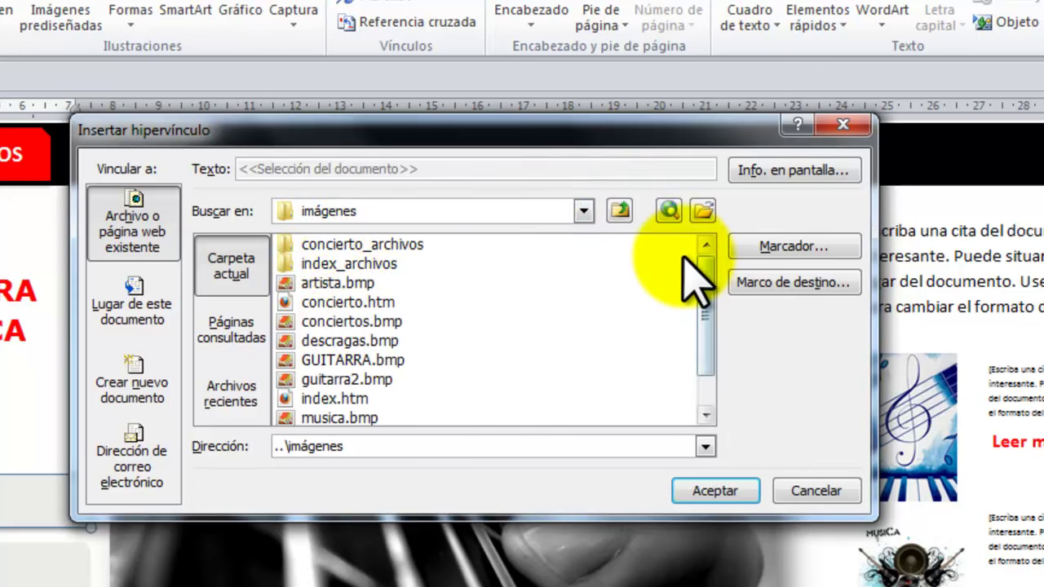
pyautogui.moveTo(707, 274); pyautogui.dragTo(721, 294)
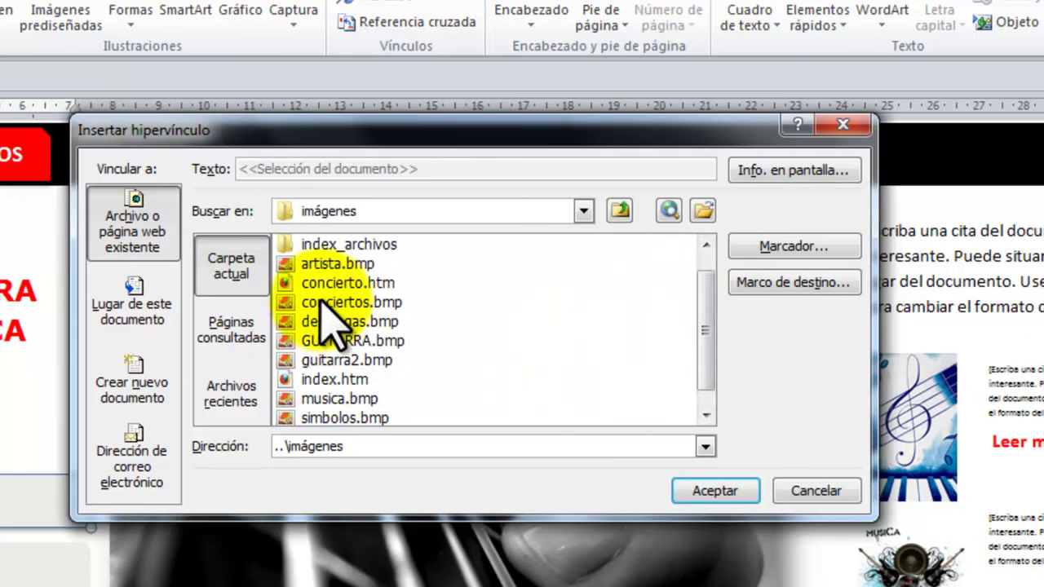
pyautogui.click(338, 288)
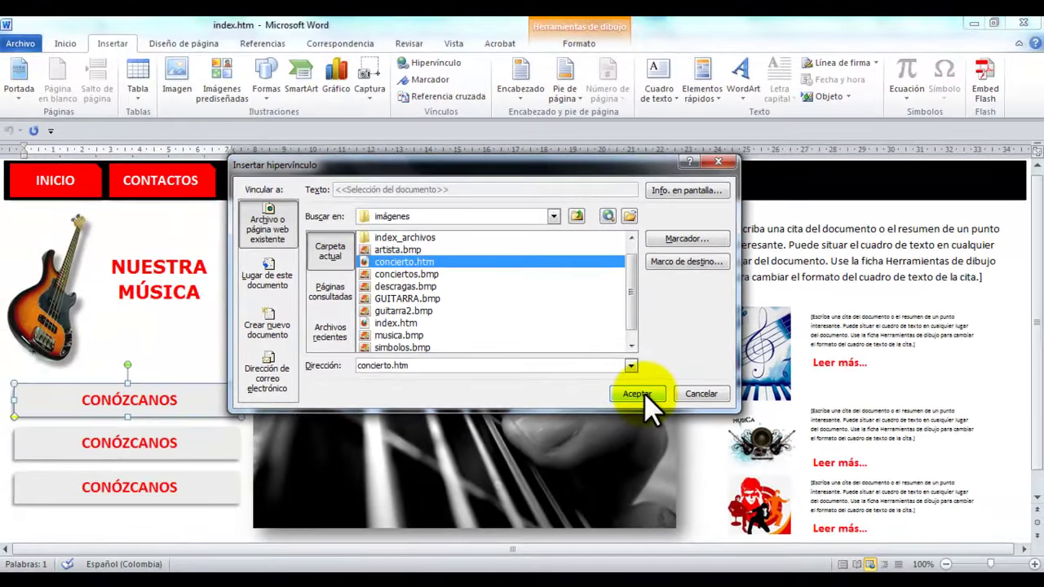
pyautogui.click(644, 392)
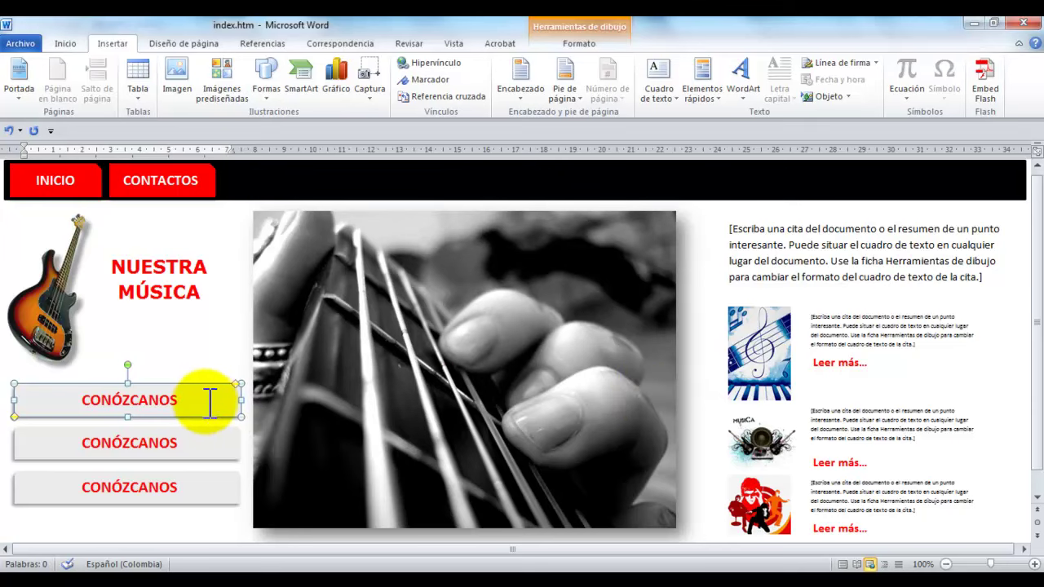
# Save the page over index.htm in the imágenes folder with Guardar como.
pyautogui.click(28, 48)
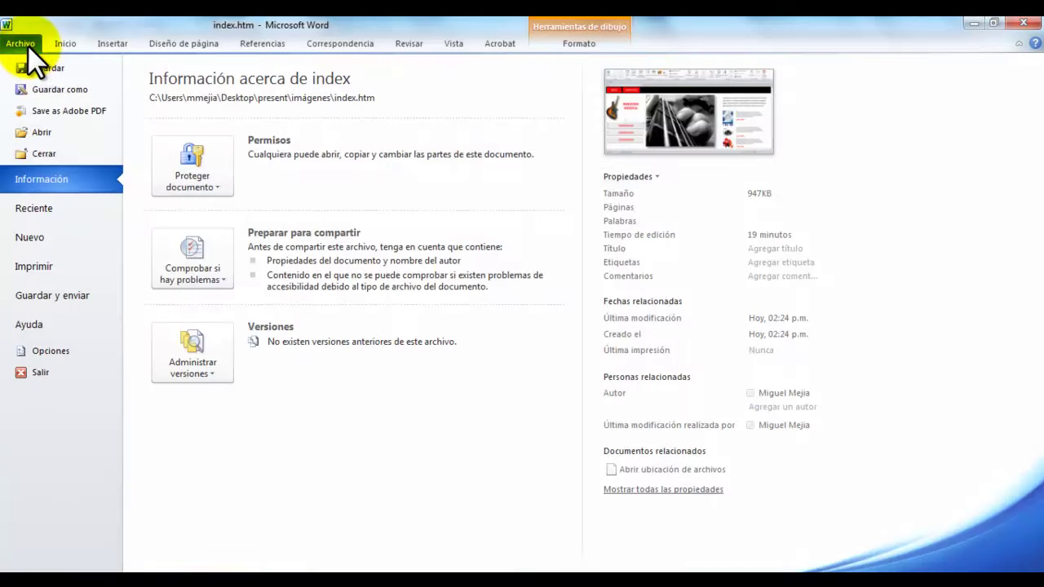
pyautogui.click(39, 89)
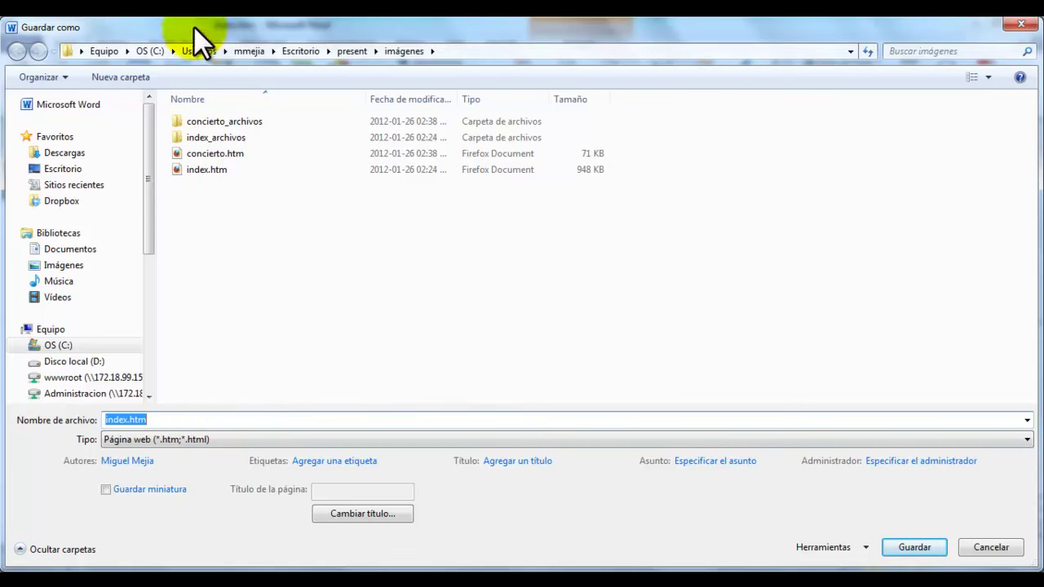
pyautogui.click(193, 173)
pyautogui.click(935, 552)
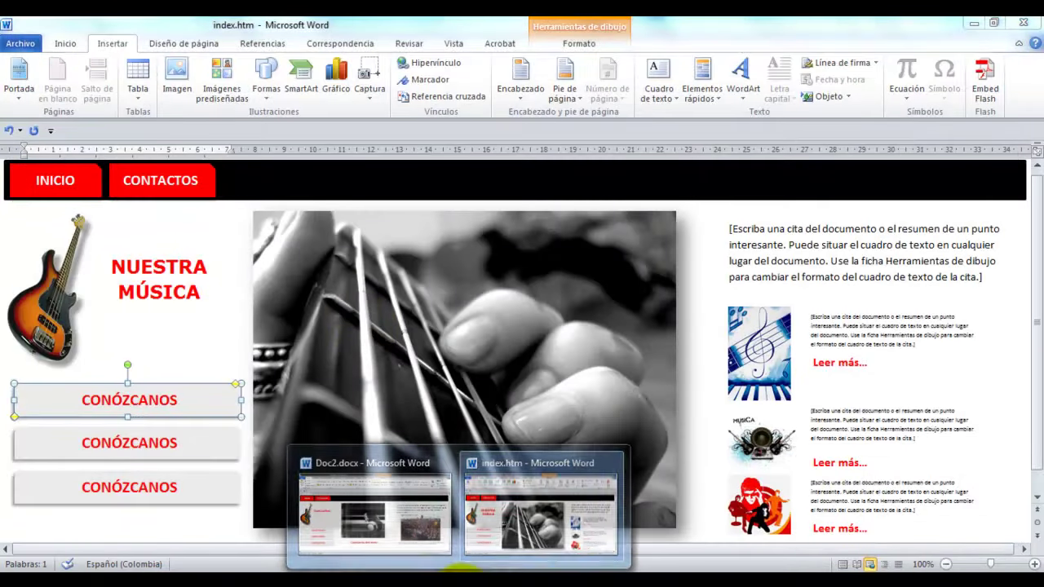
# In Doc2.docx, hyperlink the INICIO button to index.htm in the imágenes folder.
pyautogui.click(380, 504)
pyautogui.click(74, 197)
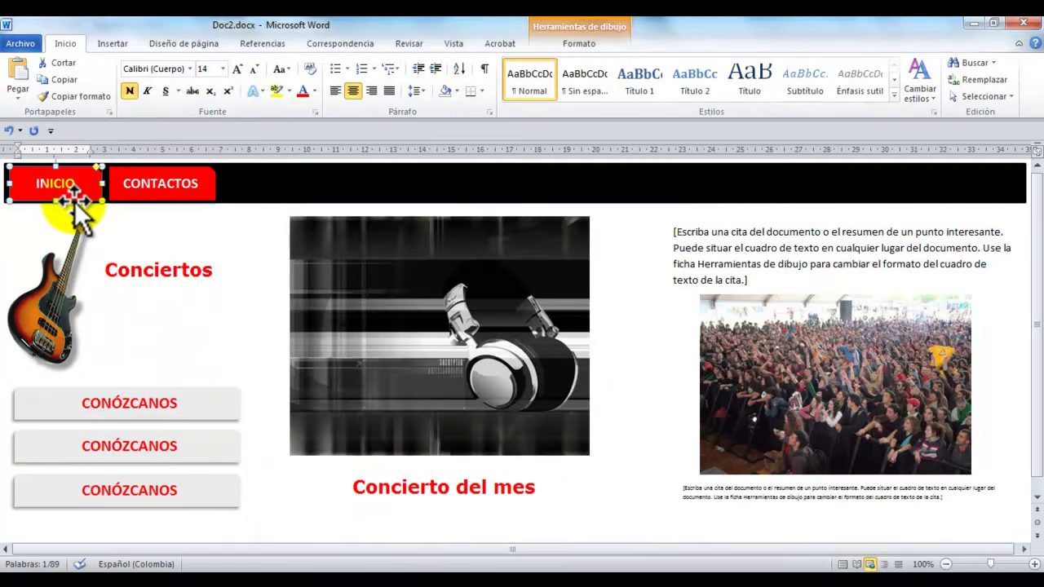
pyautogui.click(115, 43)
pyautogui.click(437, 64)
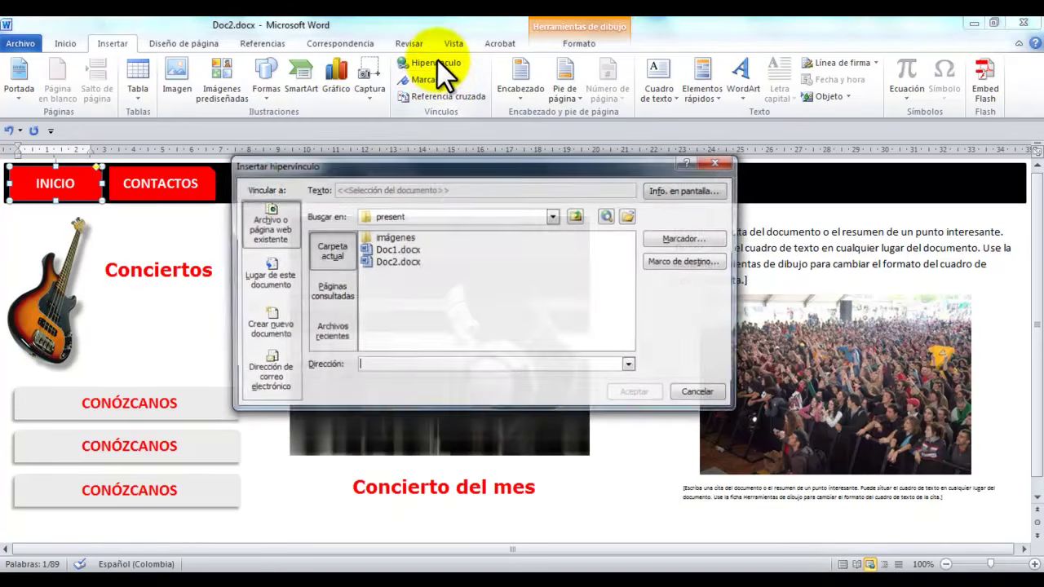
pyautogui.write('im%E1genes\\index.htm')
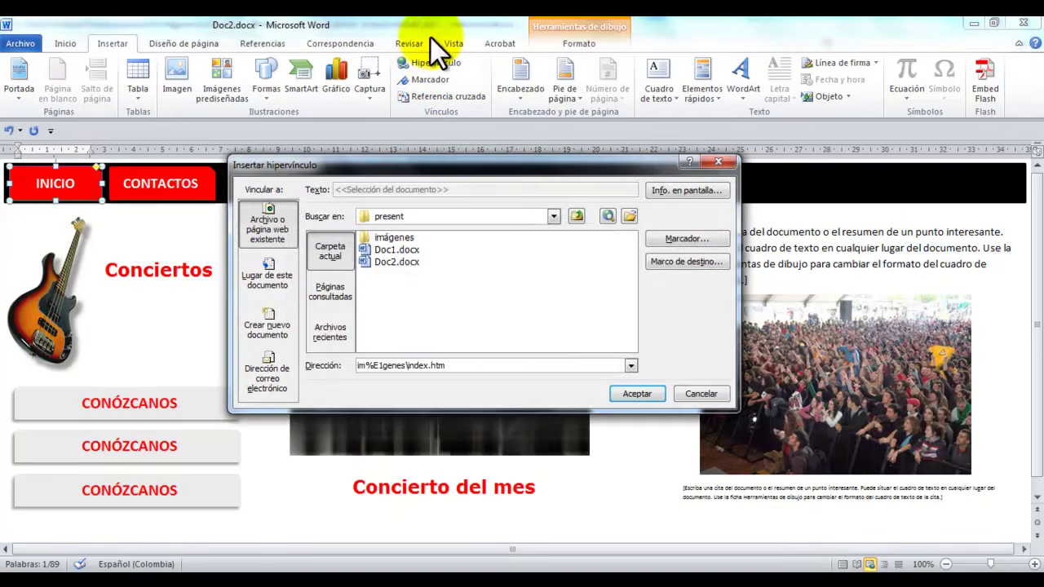
pyautogui.doubleClick(390, 238)
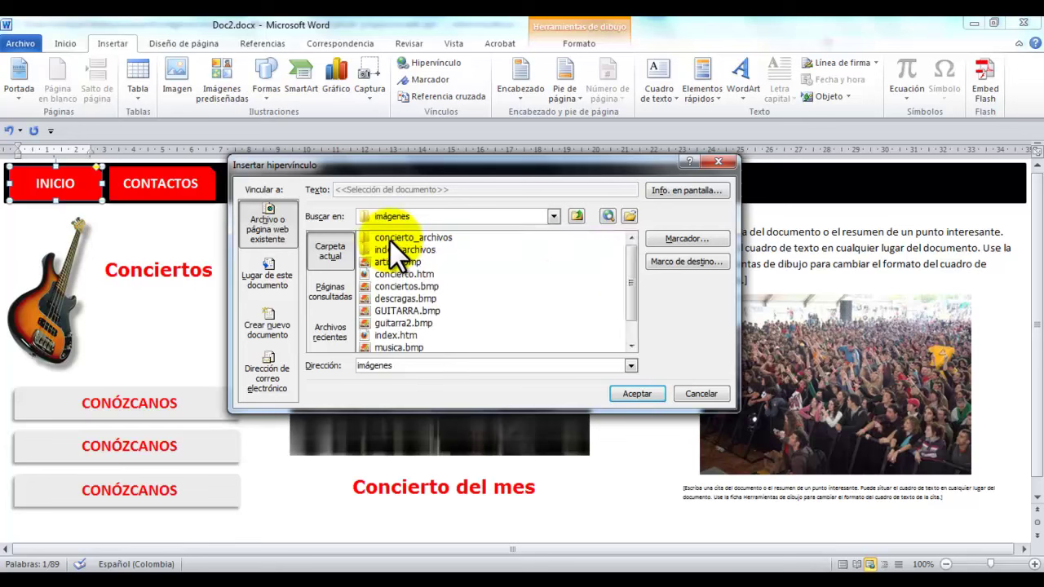
pyautogui.click(385, 335)
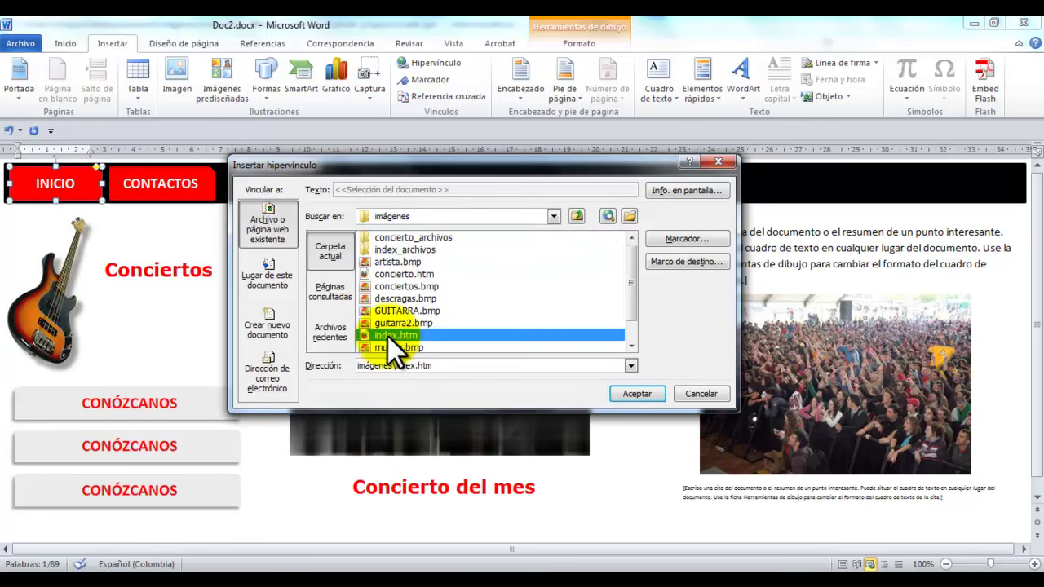
pyautogui.click(638, 395)
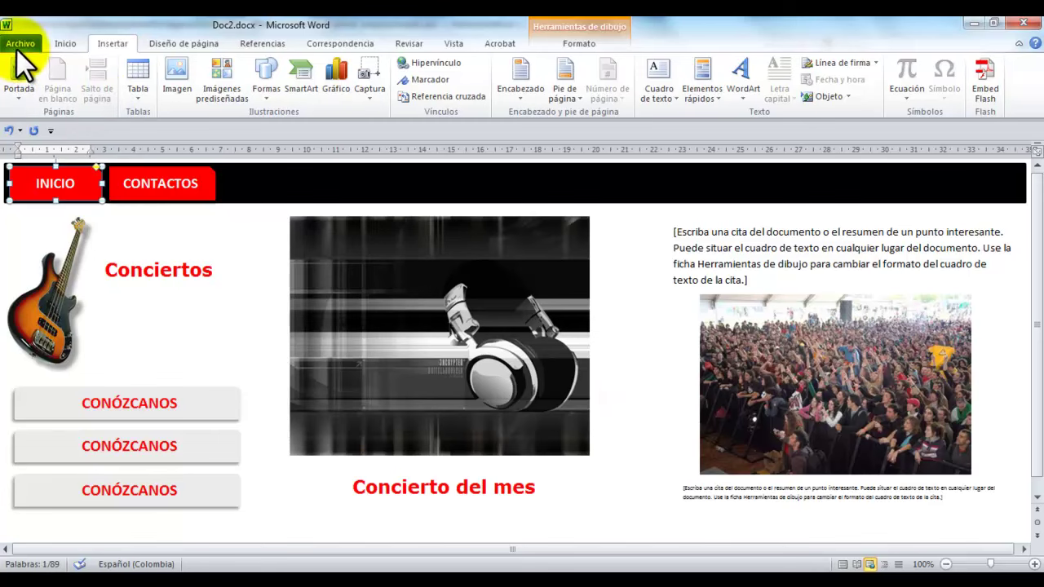
pyautogui.click(21, 43)
# Save the concert page as a Página web over concierto.htm in imágenes, replacing it.
pyautogui.click(39, 92)
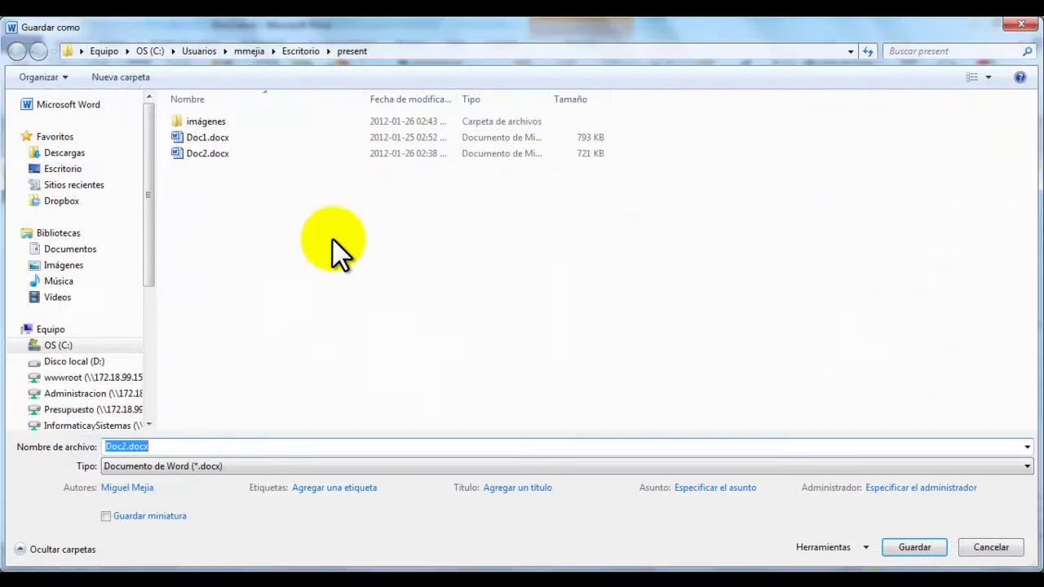
pyautogui.doubleClick(208, 121)
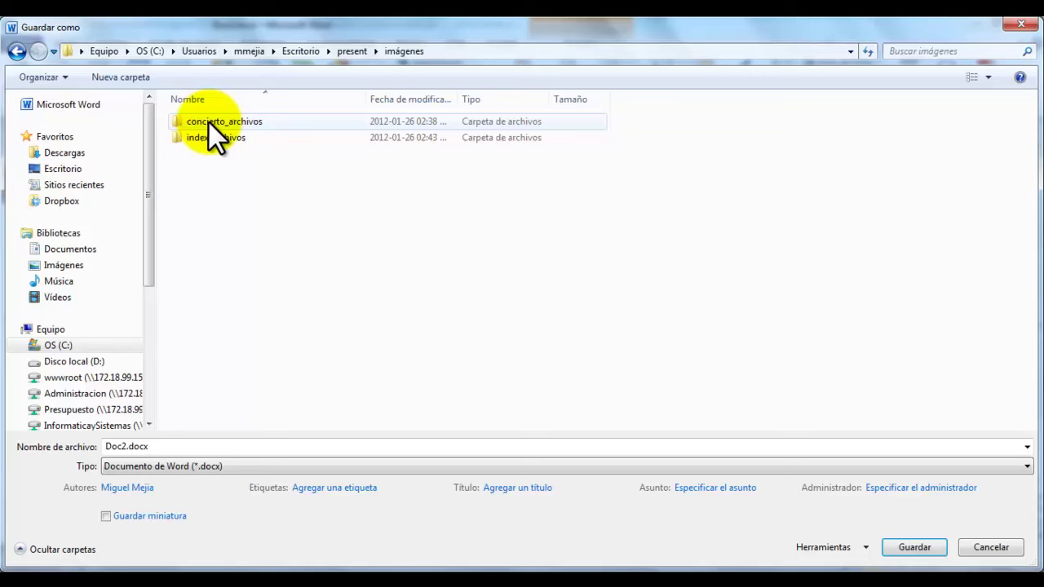
pyautogui.click(254, 467)
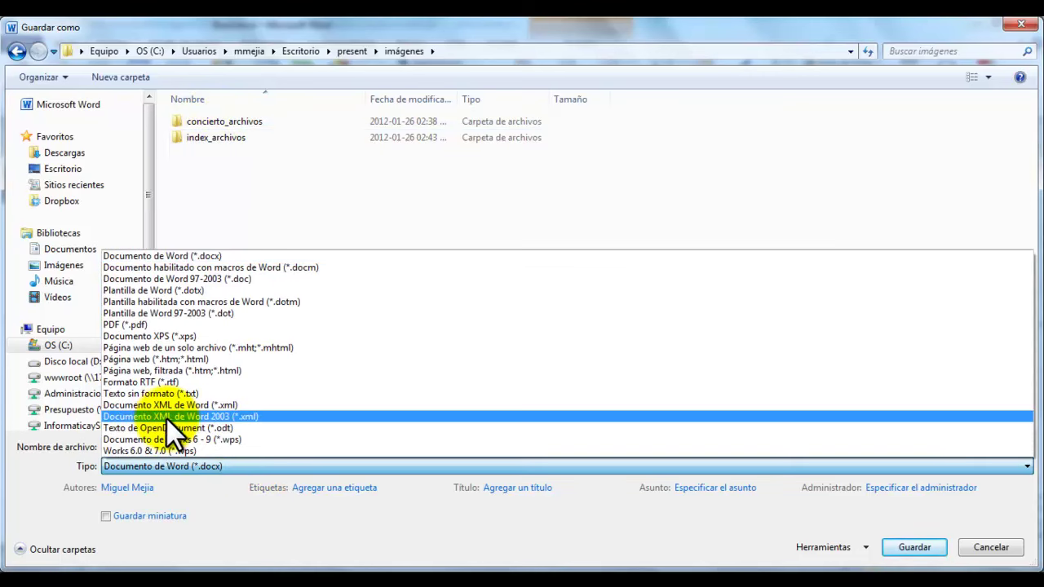
pyautogui.click(150, 360)
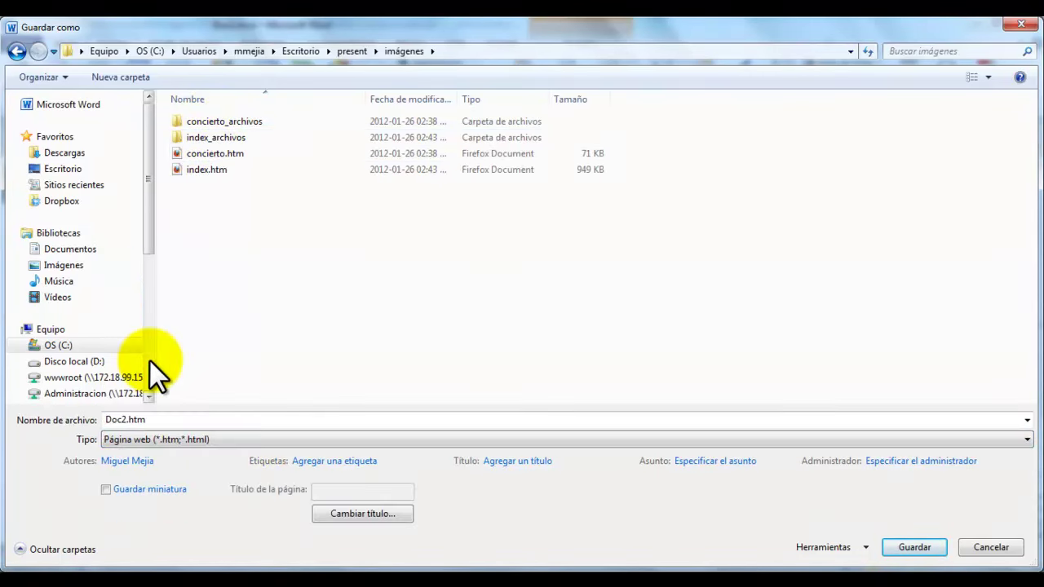
pyautogui.click(203, 154)
pyautogui.click(911, 548)
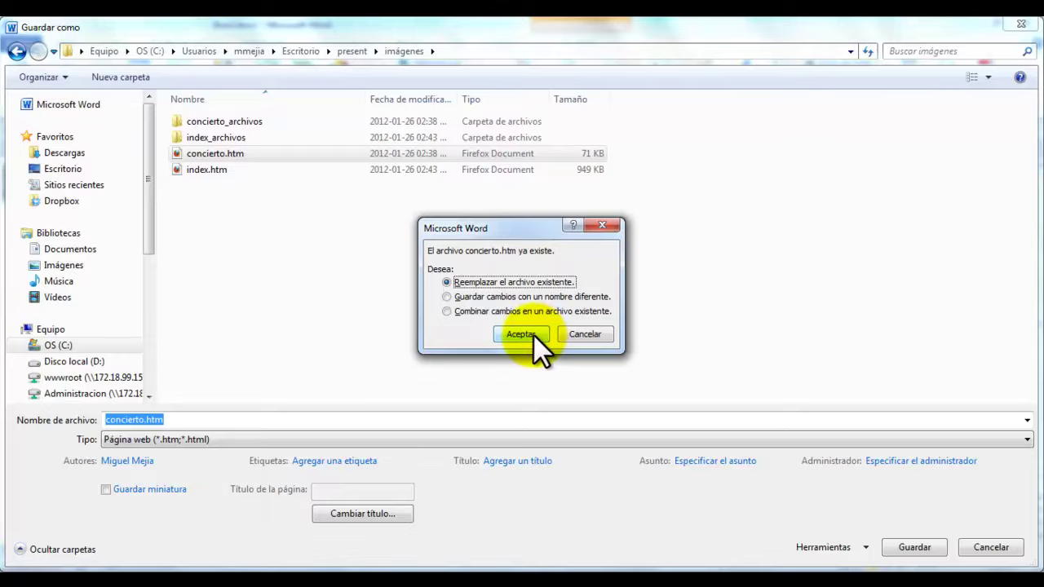
pyautogui.click(530, 335)
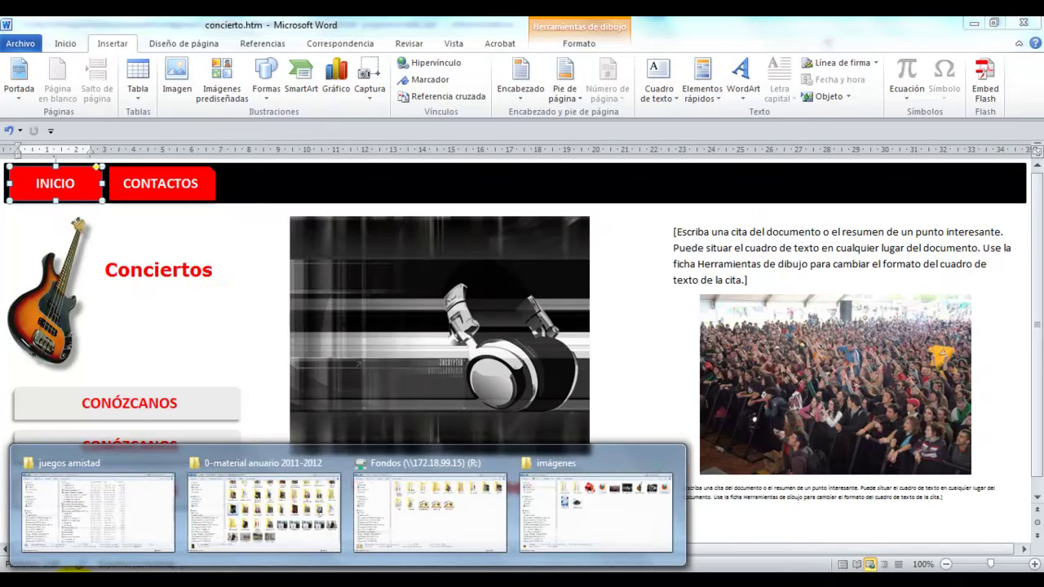
# Open index.htm from the imágenes folder in Internet Explorer.
pyautogui.click(562, 530)
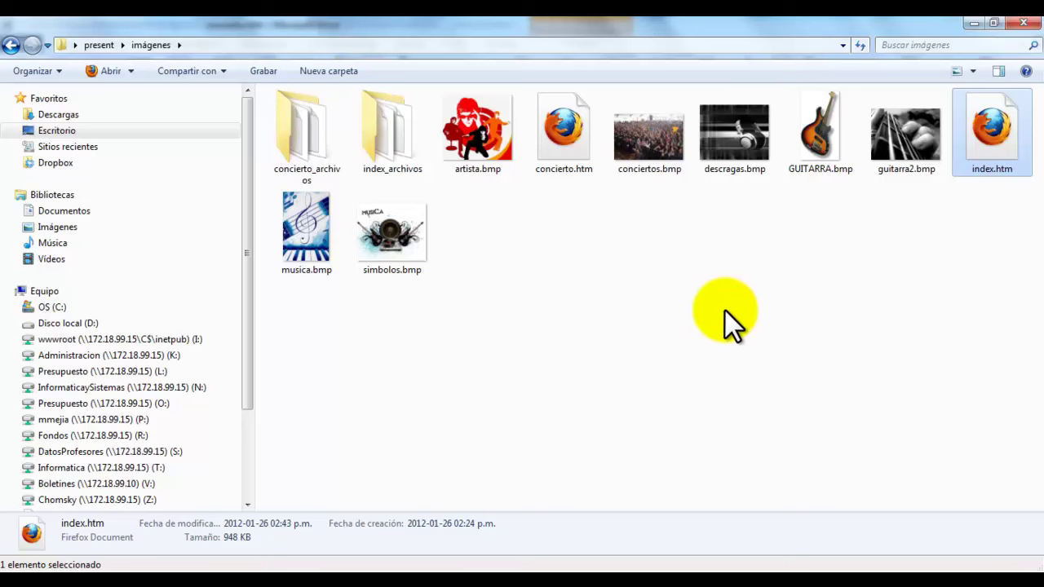
pyautogui.rightClick(988, 153)
pyautogui.moveTo(845, 218)
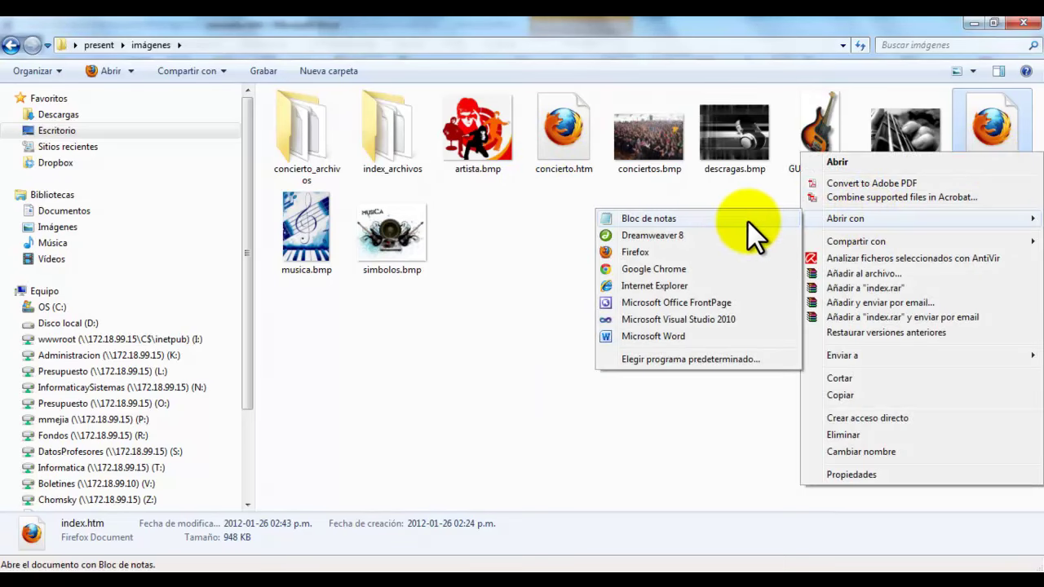
pyautogui.click(638, 286)
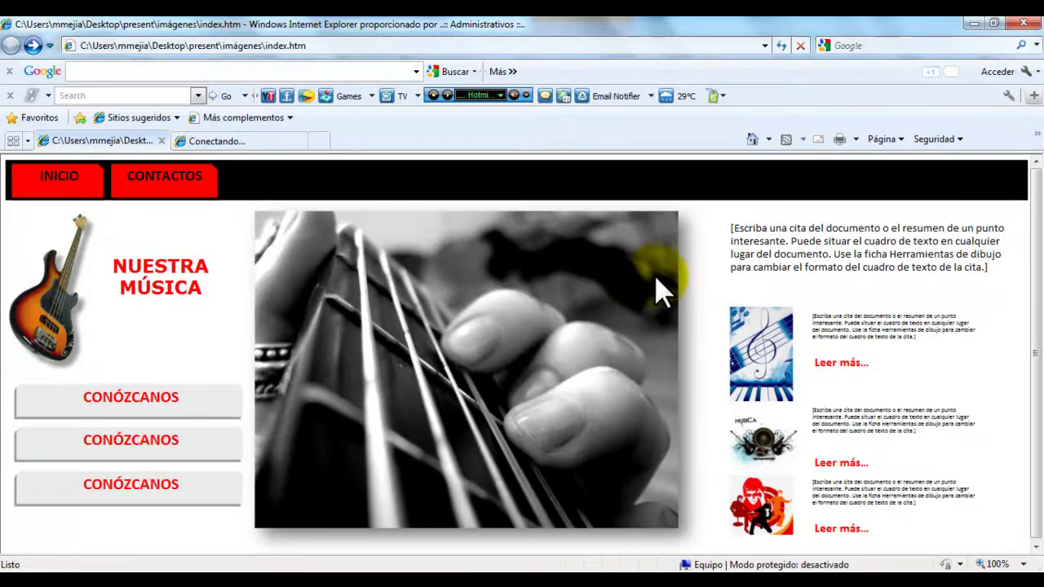
# Allow the blocked content, then test CONÓZCANOS to concierto.htm and INICIO back to index.htm.
pyautogui.click(286, 241)
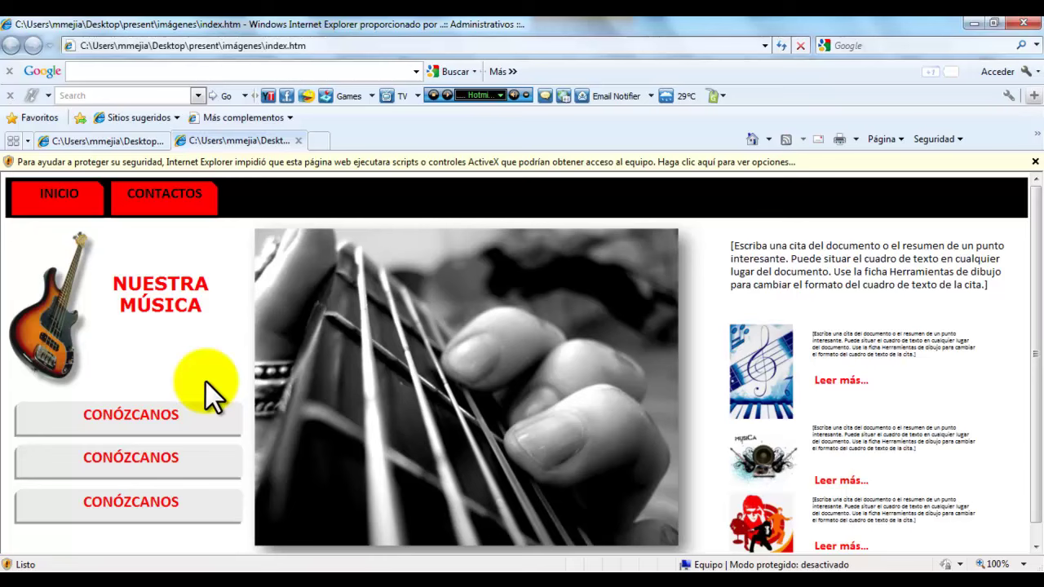
pyautogui.click(244, 165)
pyautogui.click(277, 174)
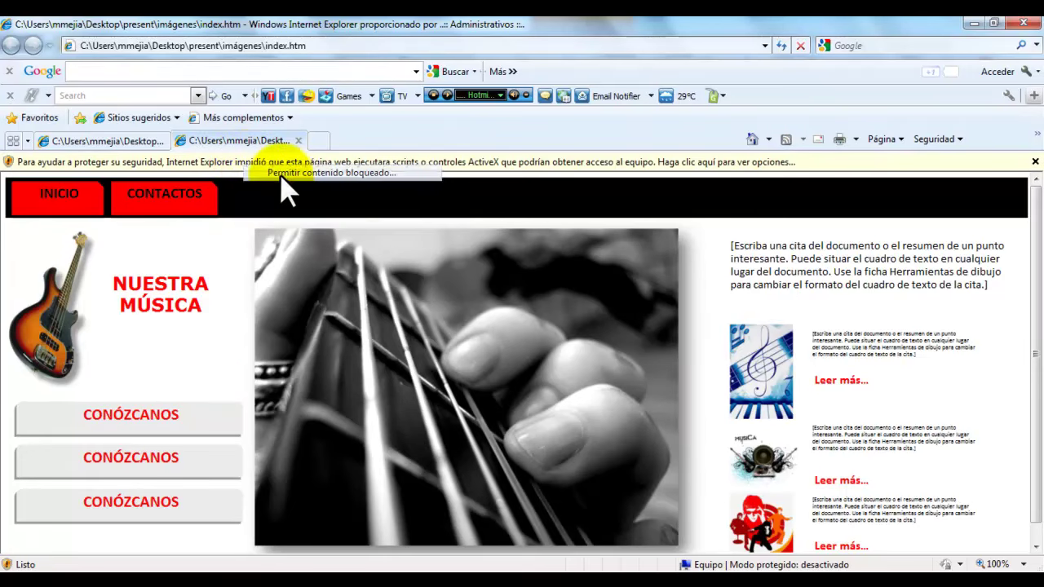
pyautogui.click(581, 378)
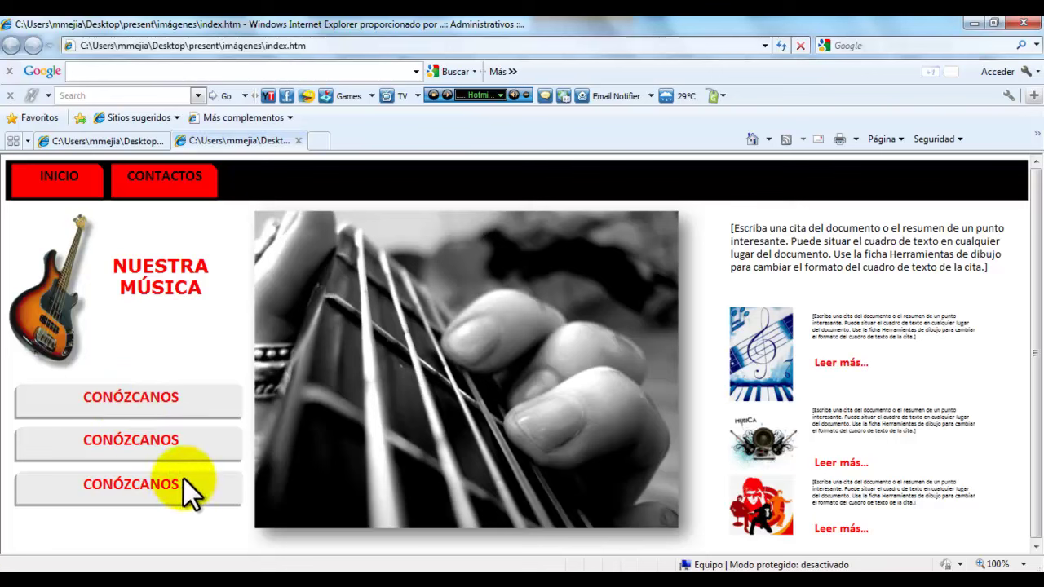
pyautogui.click(190, 400)
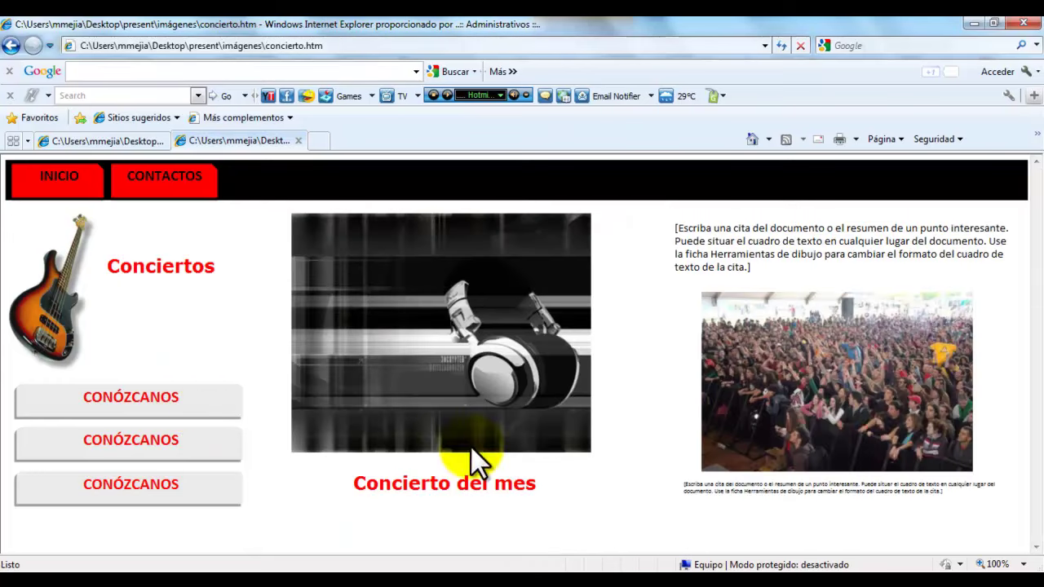
pyautogui.click(67, 183)
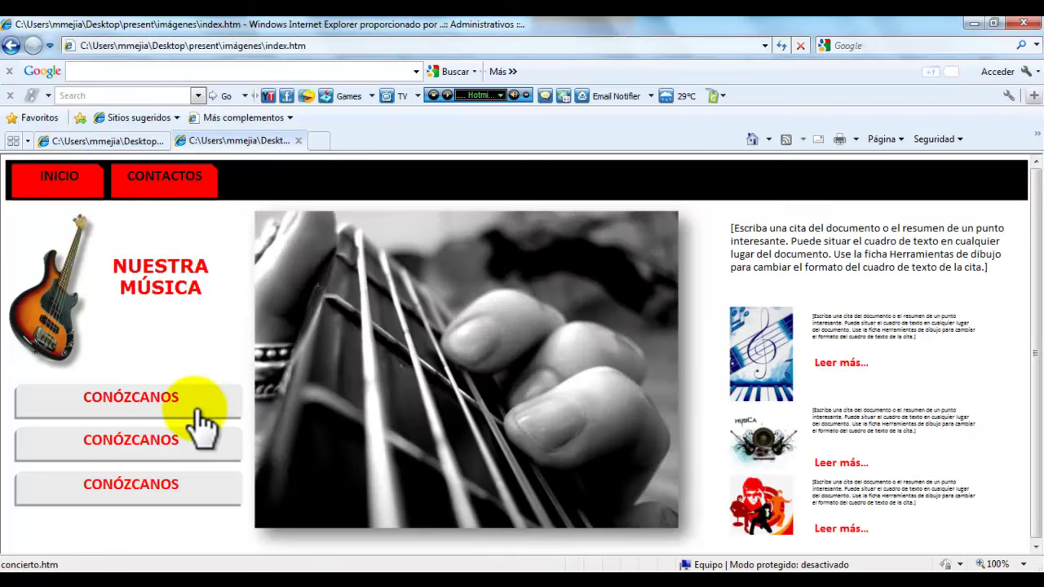